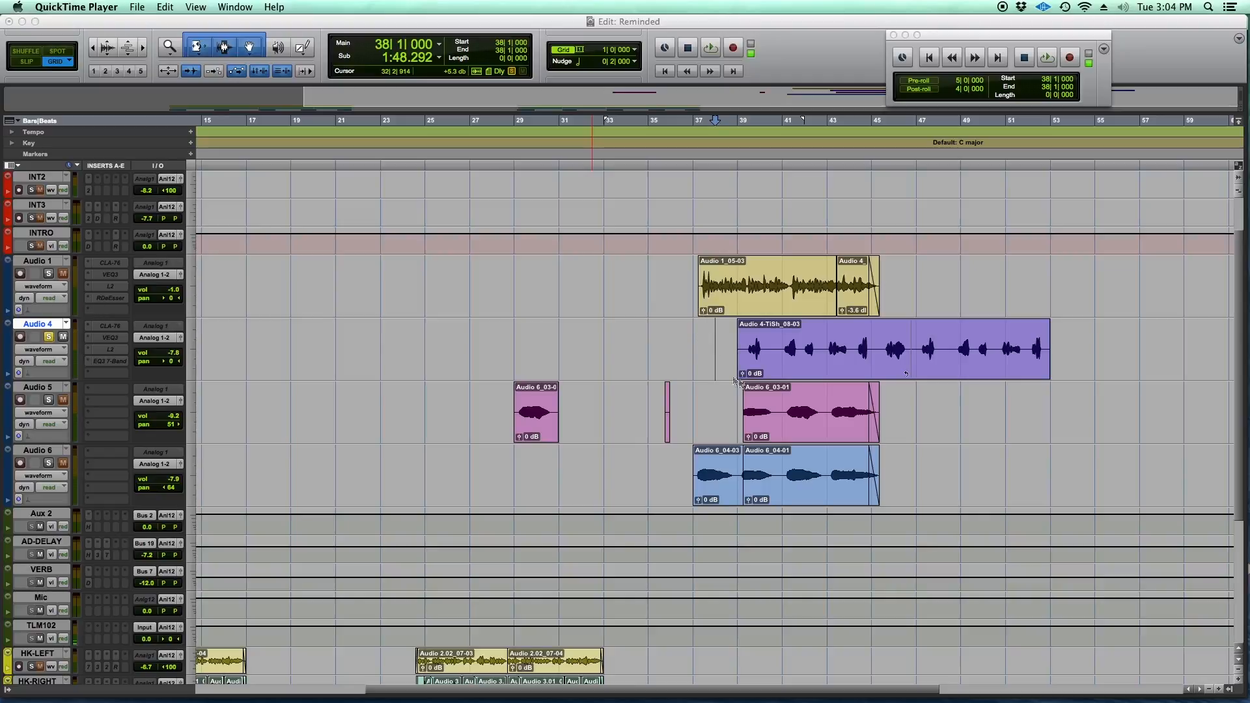
# Step: Select bars 1 to 9 across all tracks and set the main counter to Timecode
pyautogui.click(796, 52)
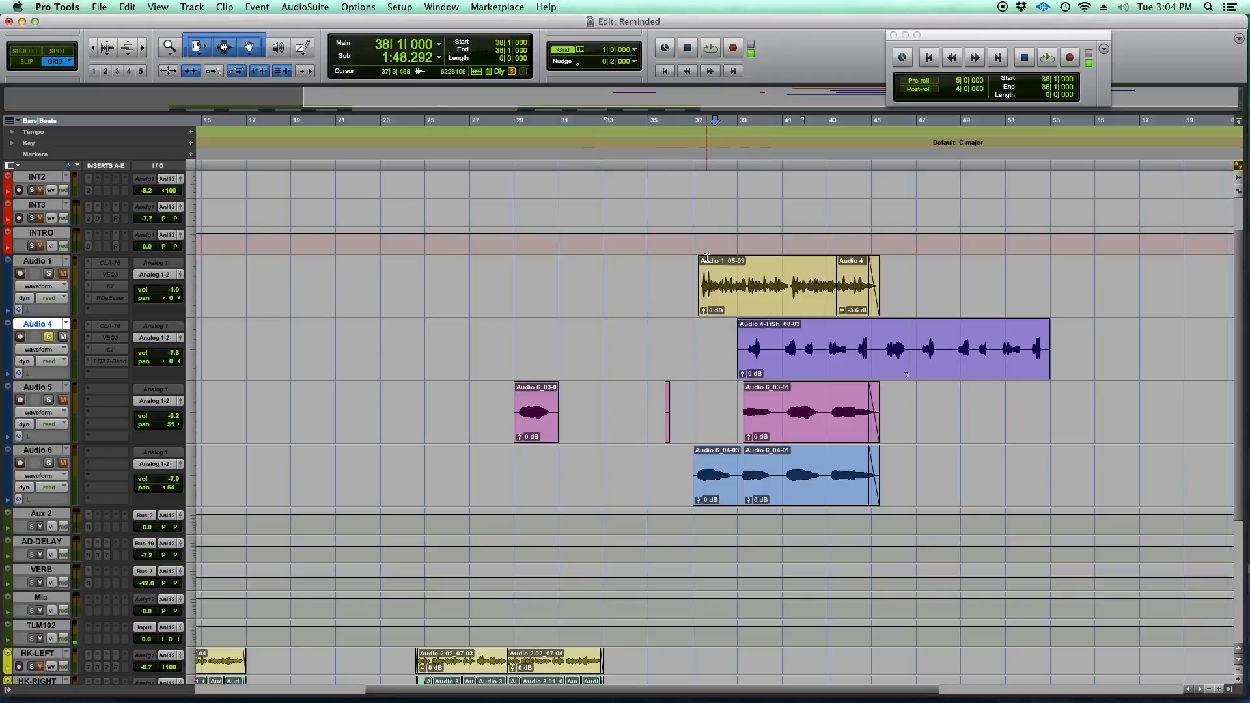
pyautogui.press('e')
pyautogui.press('e')
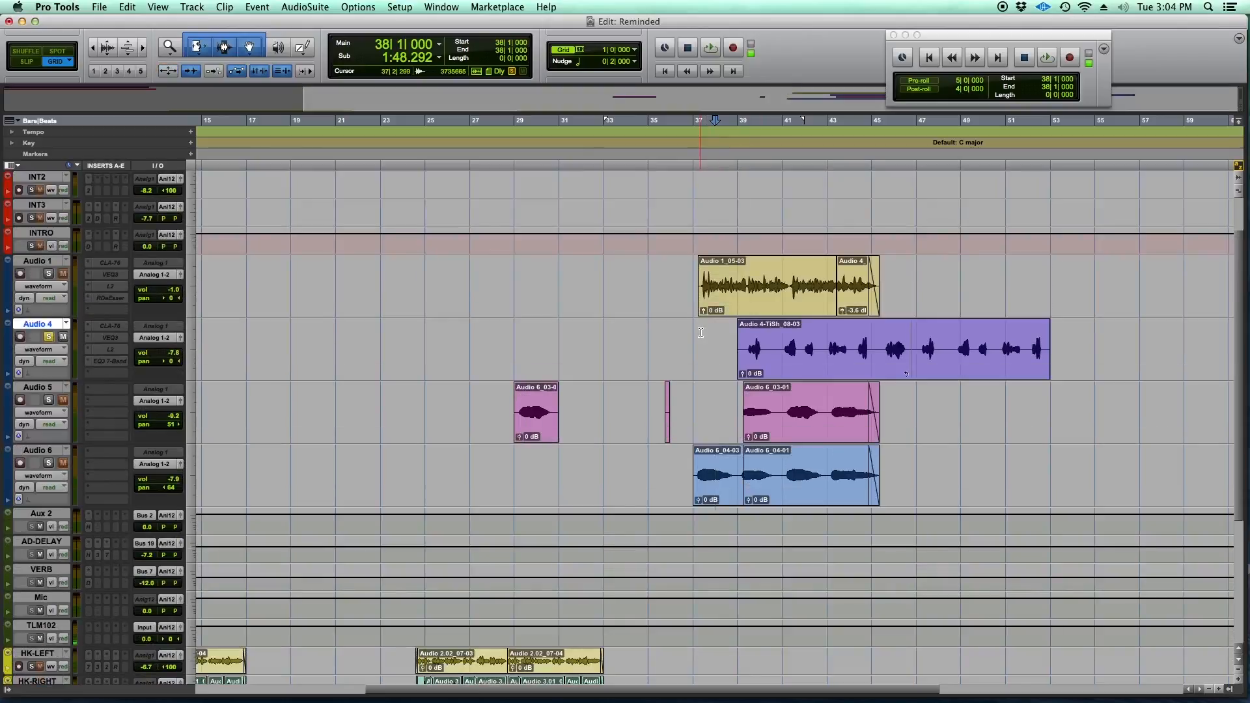
pyautogui.press('r')
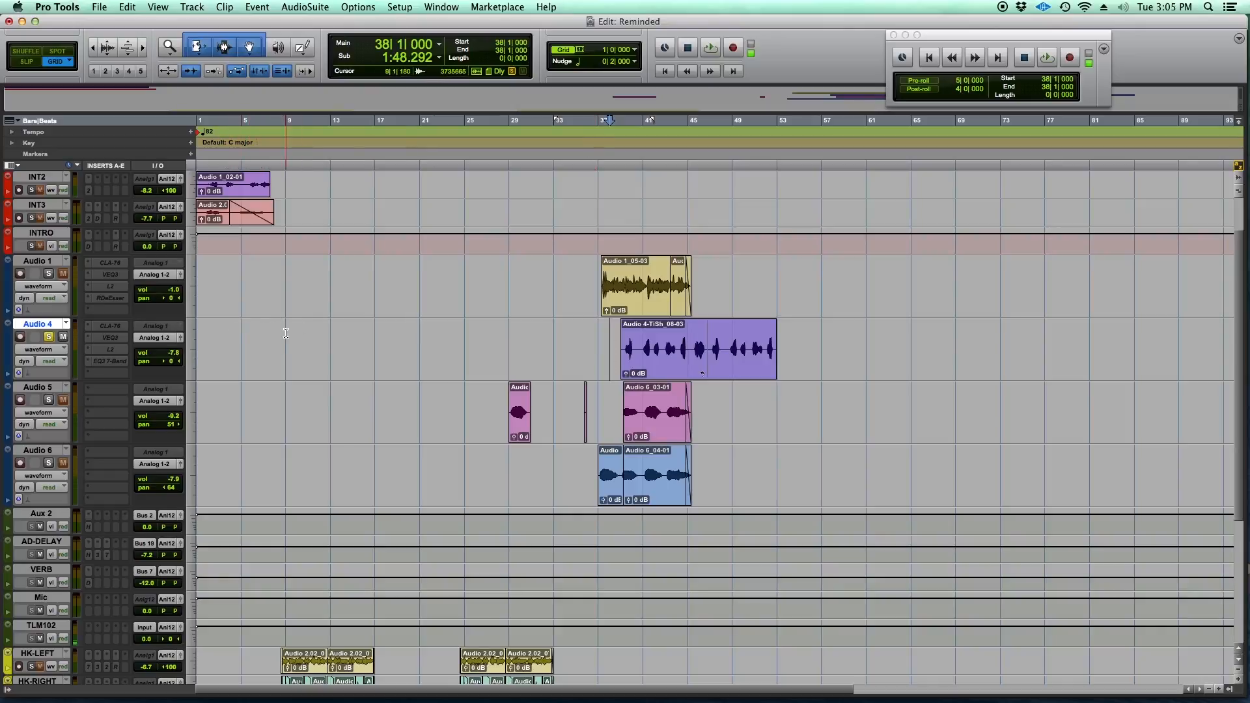
pyautogui.scroll(1, 293, 333)
pyautogui.scroll(1, 293, 333)
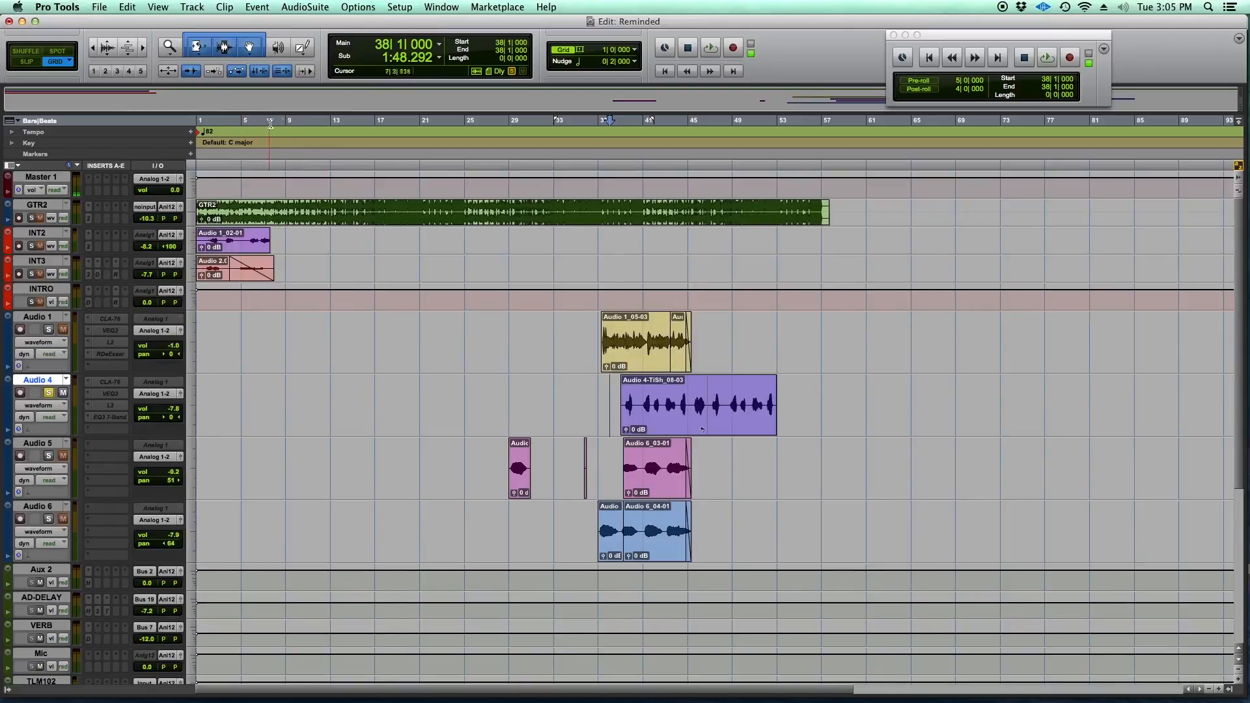
pyautogui.moveTo(286, 121); pyautogui.dragTo(170, 124)
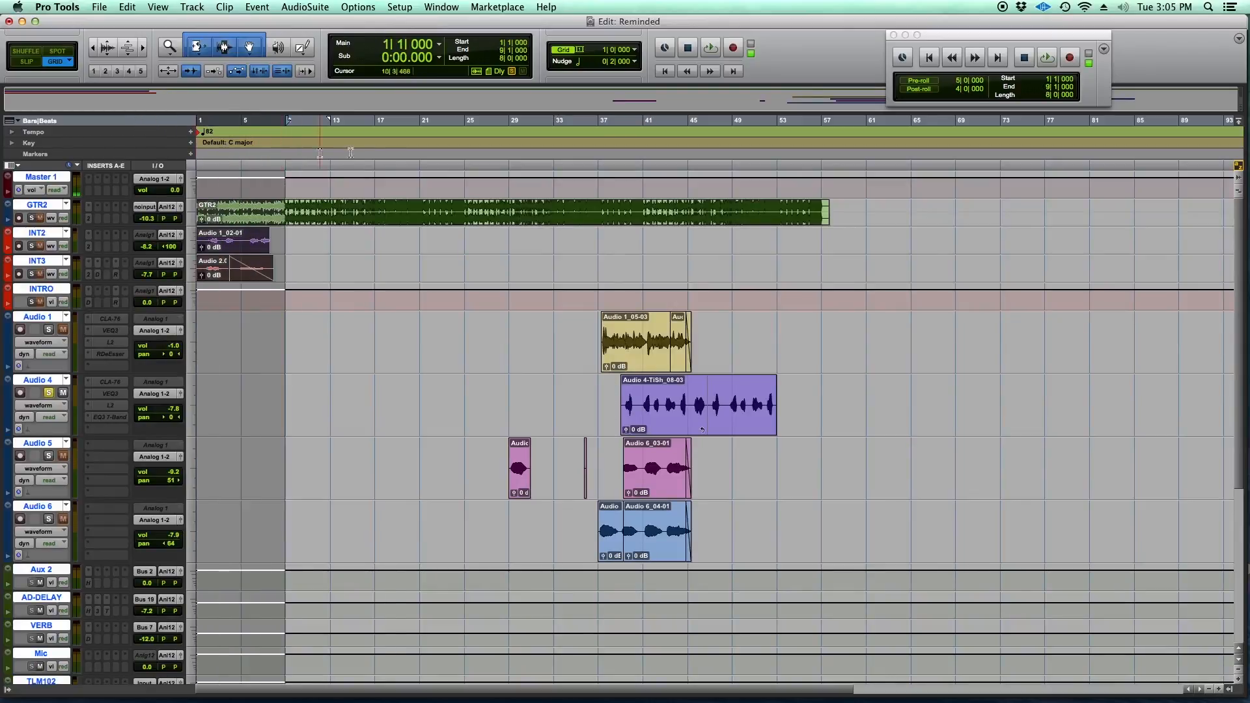
pyautogui.click(438, 43)
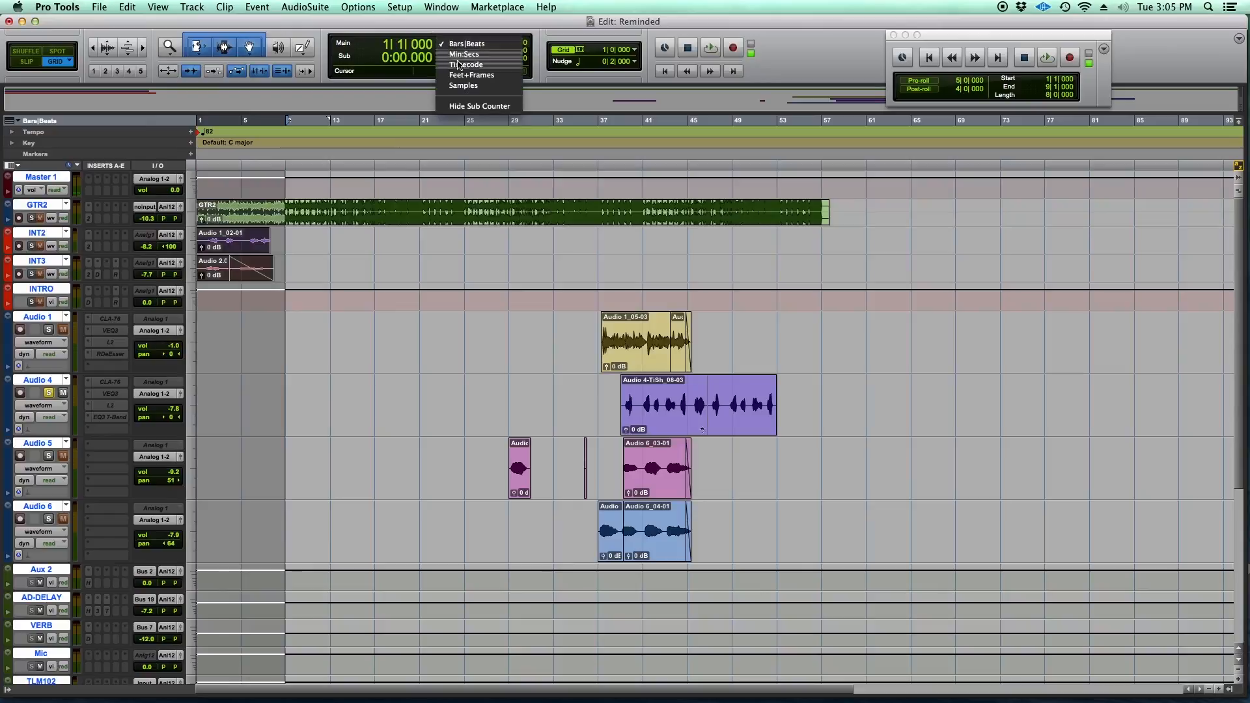
pyautogui.click(463, 61)
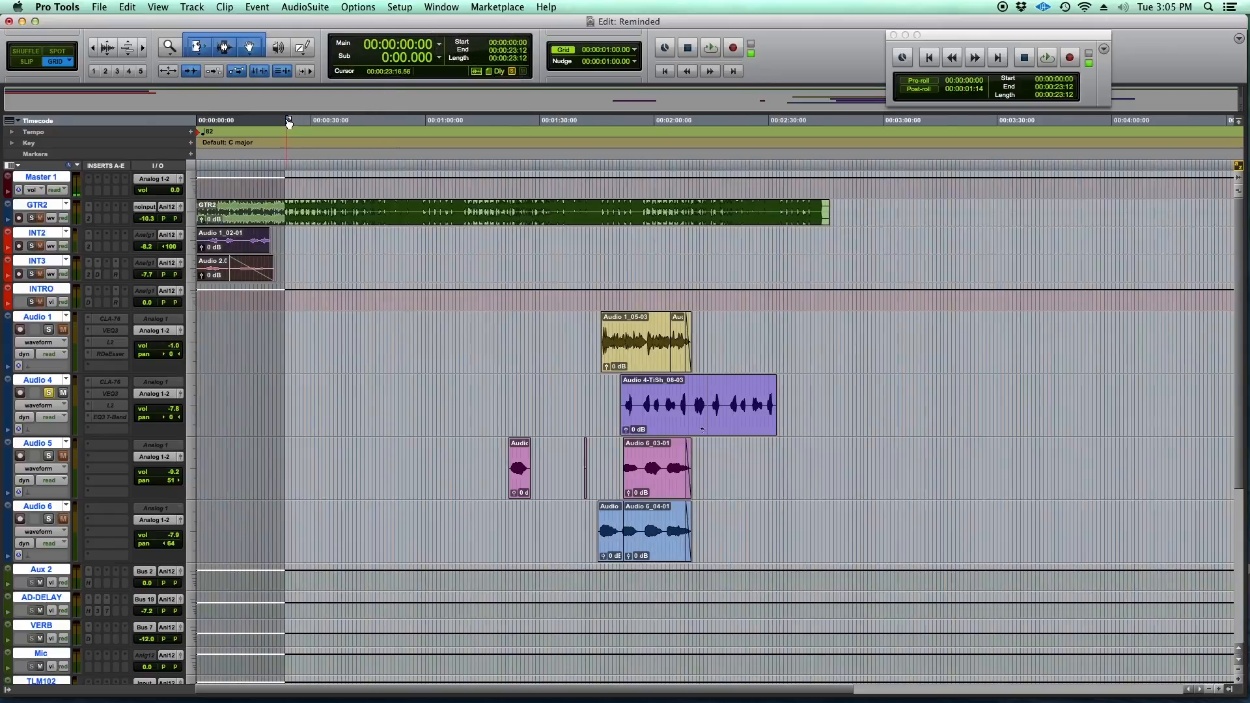
# Step: Insert 11 seconds of time at the session start, realigning all rulers, markers, tick-based tracks and sample-based tracks
pyautogui.press('t')
pyautogui.press('t')
pyautogui.press('t')
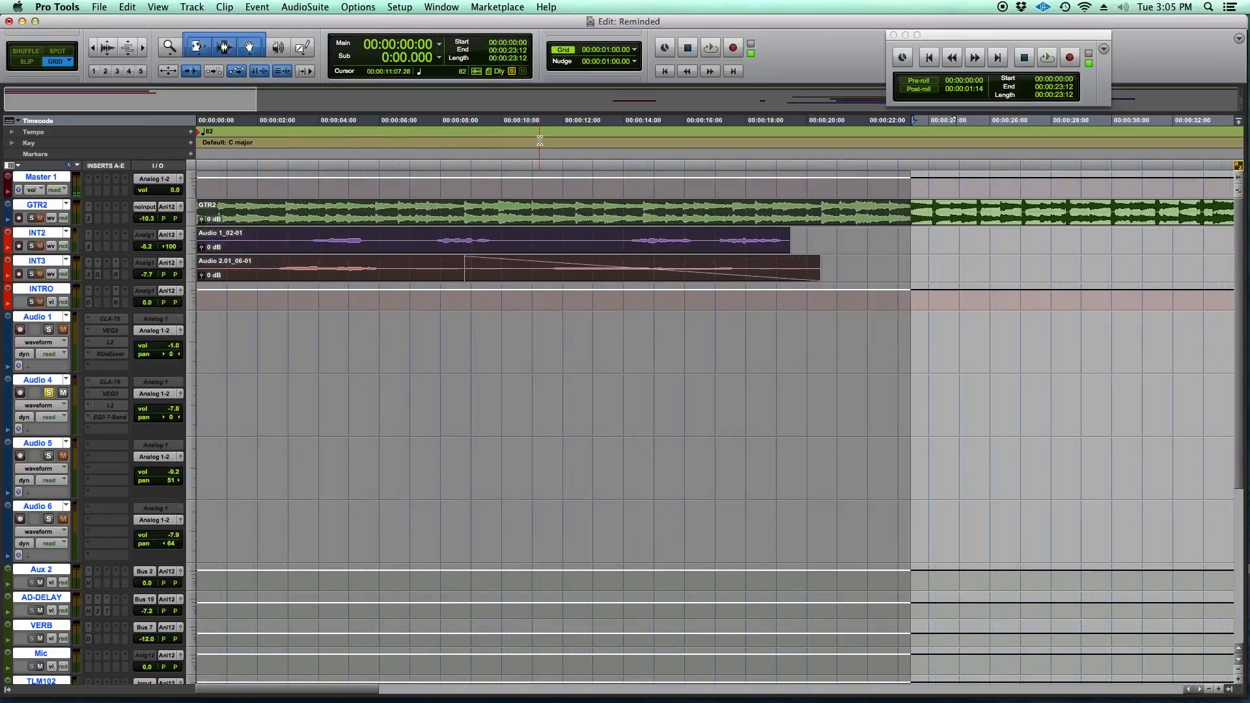
pyautogui.moveTo(533, 129); pyautogui.dragTo(176, 154)
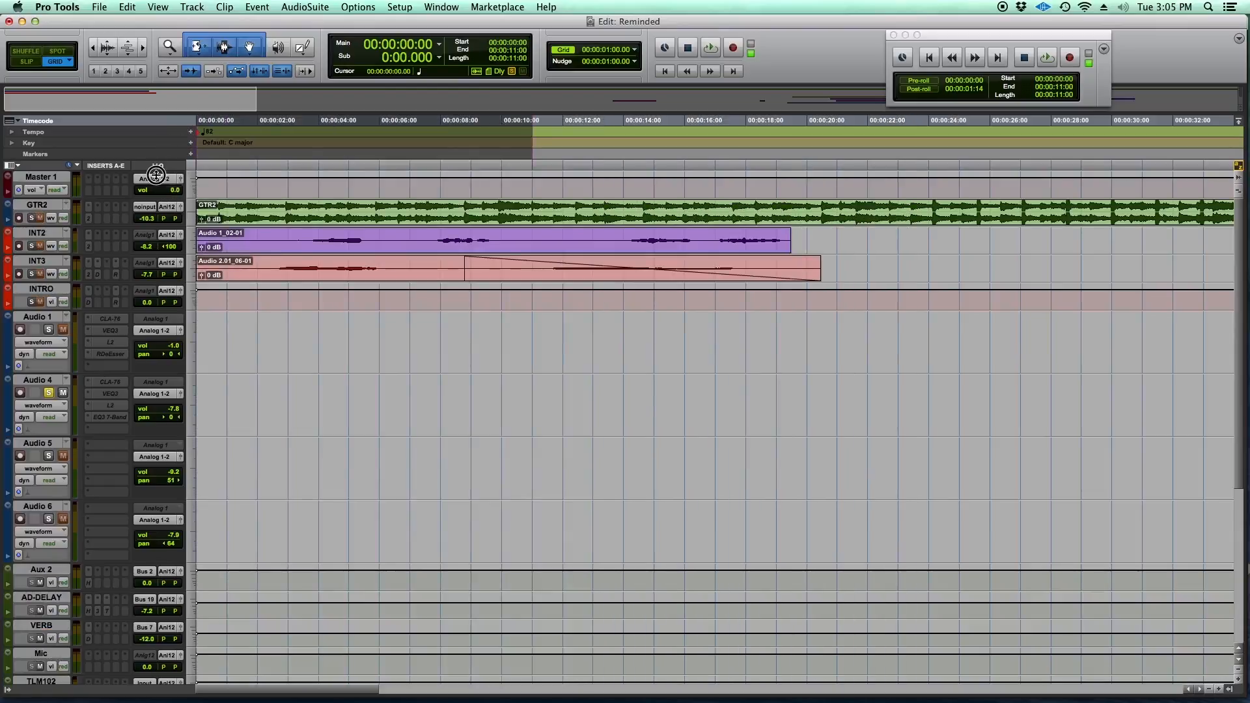
pyautogui.click(233, 6)
pyautogui.moveTo(275, 5)
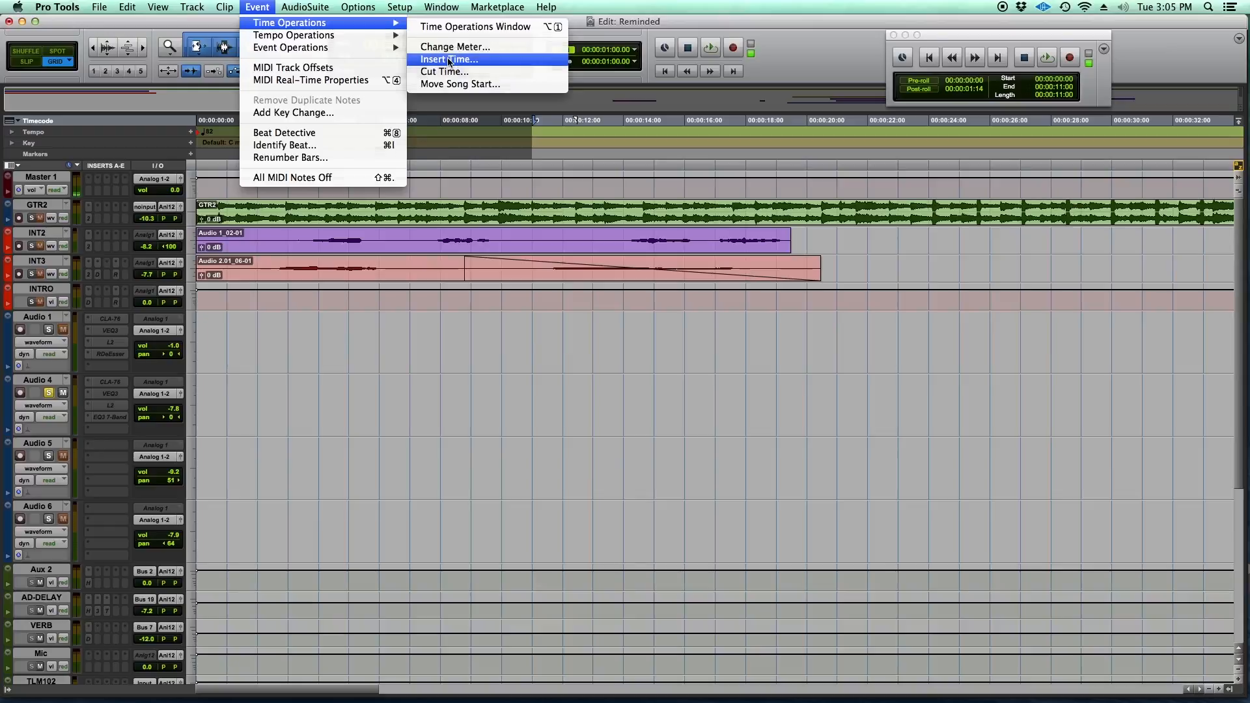
pyautogui.click(449, 60)
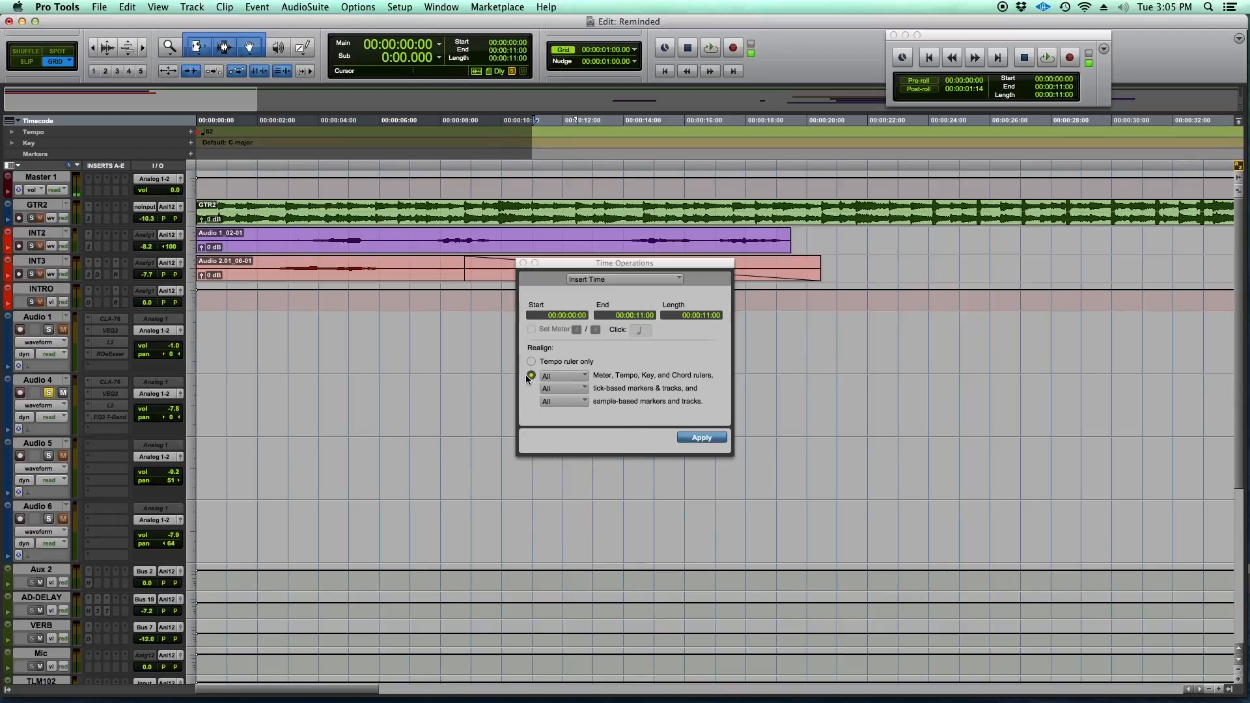
pyautogui.click(701, 437)
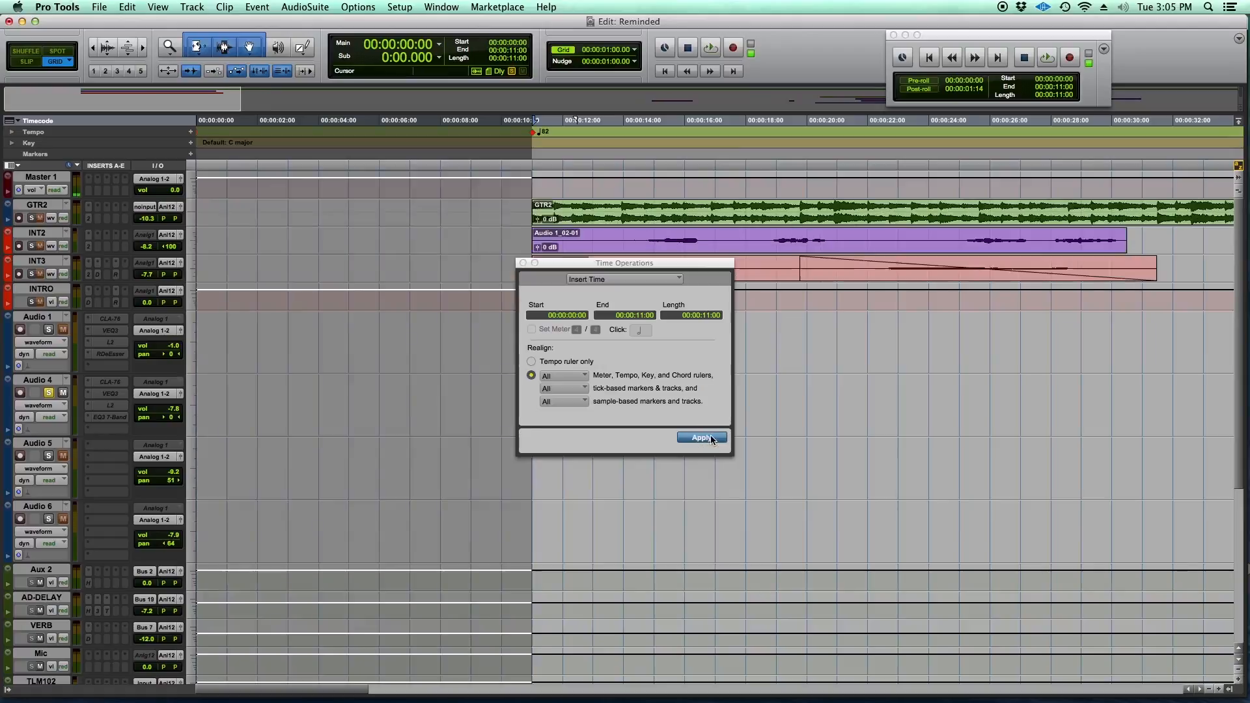
pyautogui.click(523, 263)
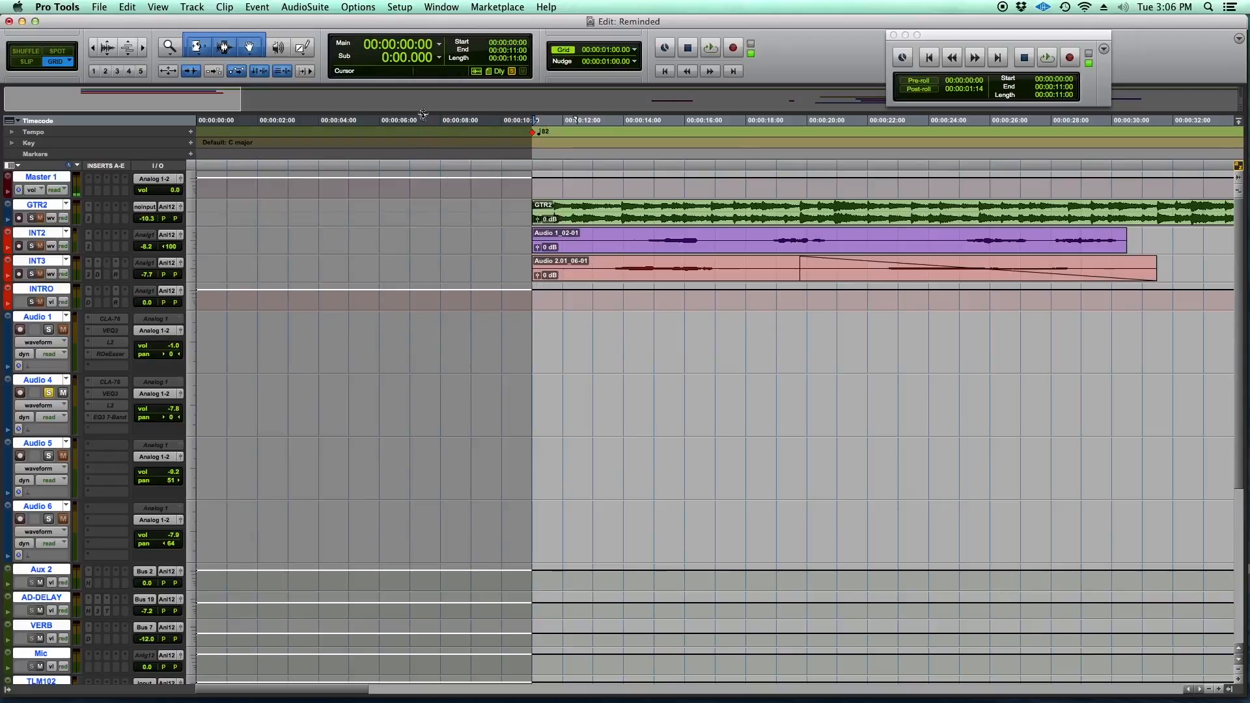
# Step: Select the first 11 seconds on the Audio 1 track and undo the inserted time
pyautogui.click(471, 241)
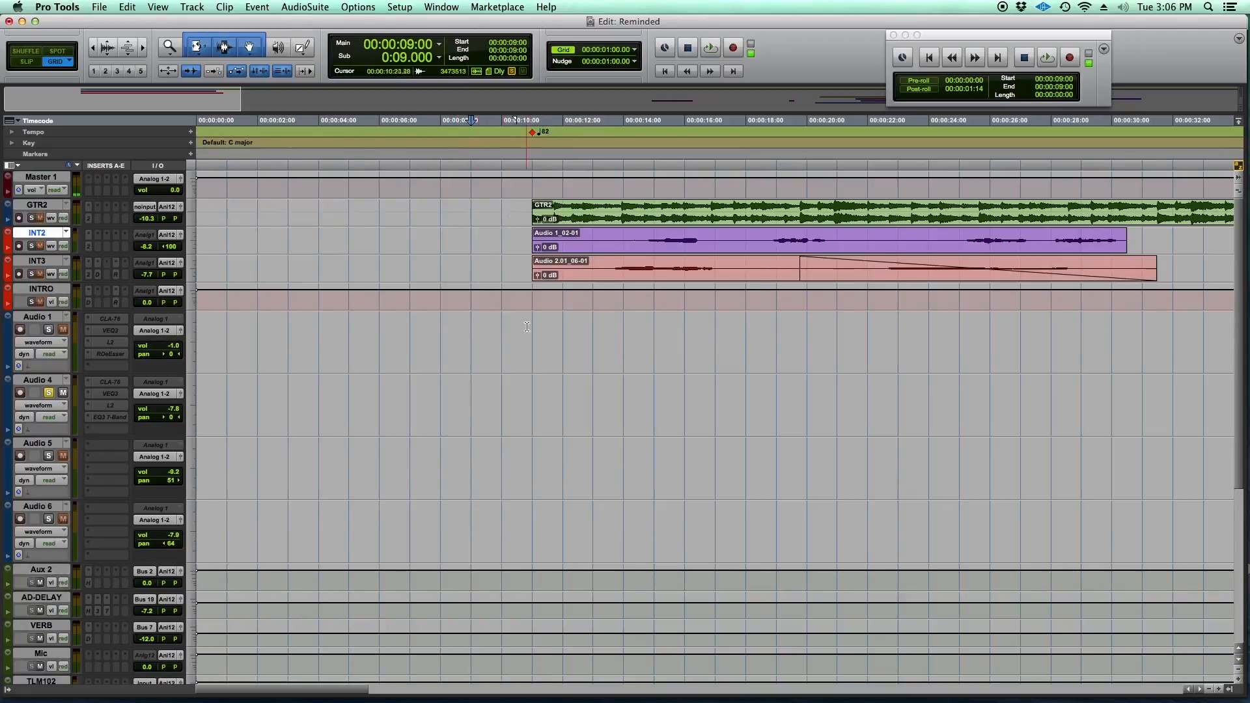
pyautogui.moveTo(521, 339); pyautogui.dragTo(197, 339)
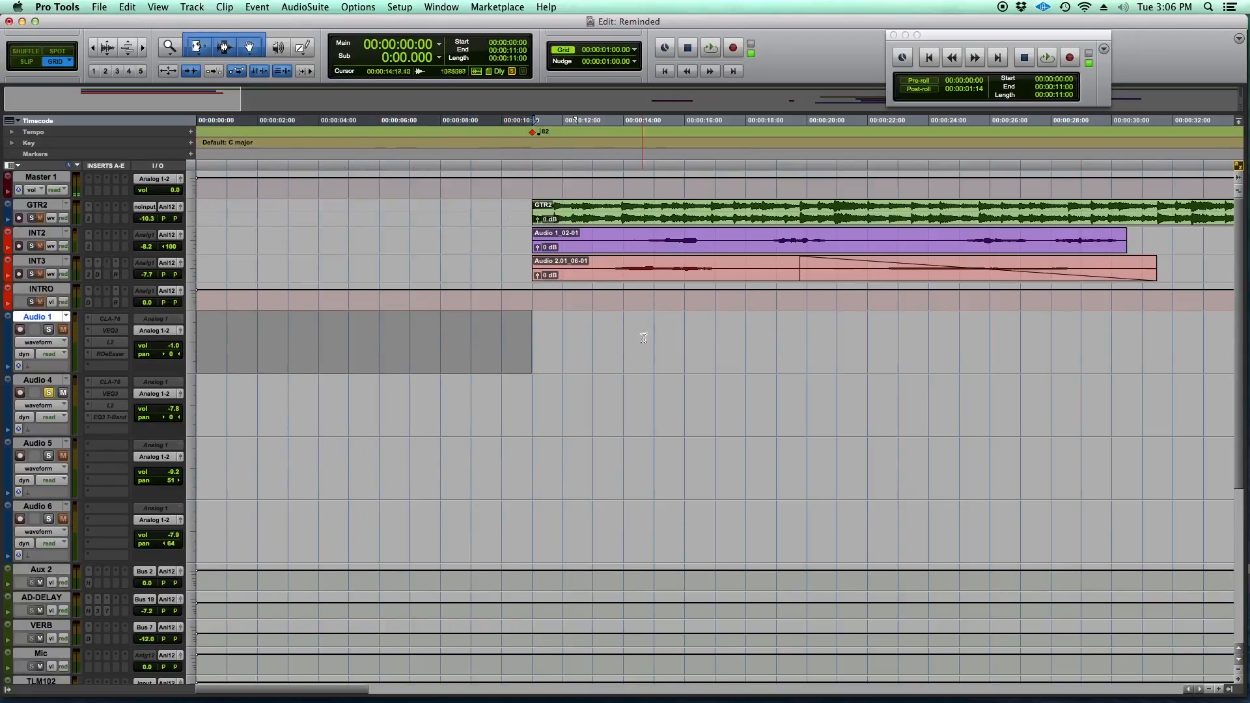
pyautogui.press('super+bracketleft')
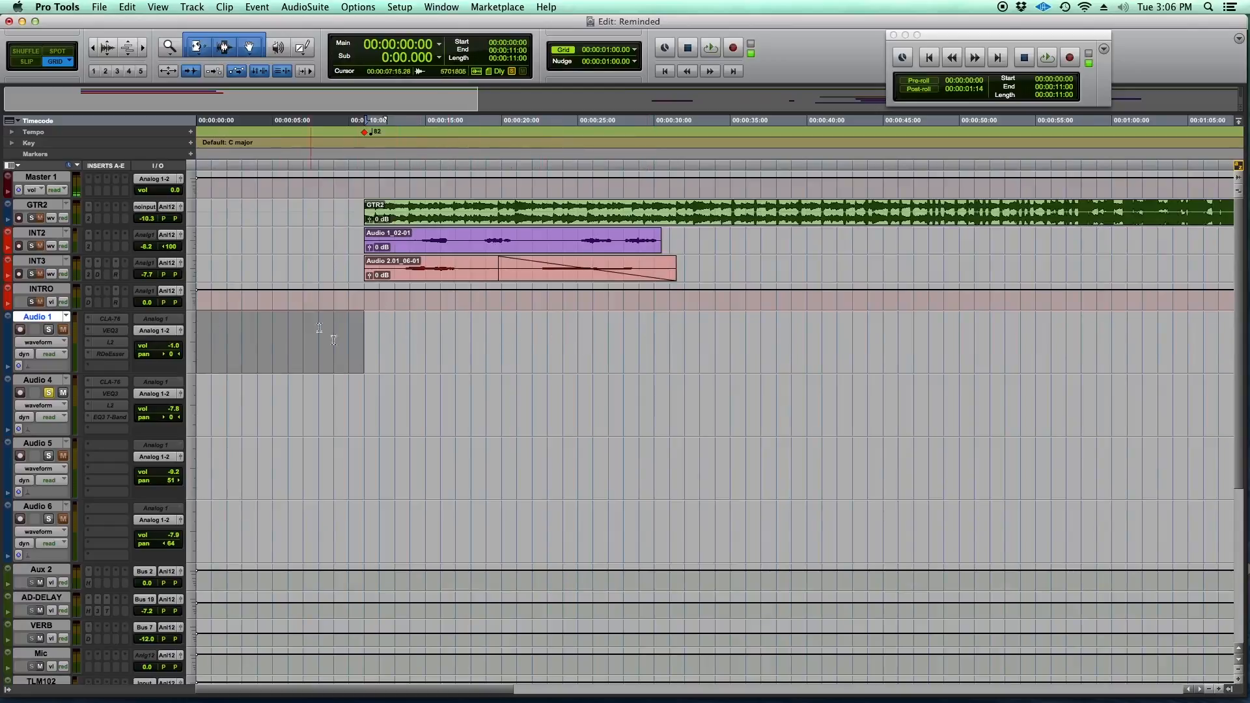
pyautogui.press('super+bracketleft')
pyautogui.press('super+bracketleft')
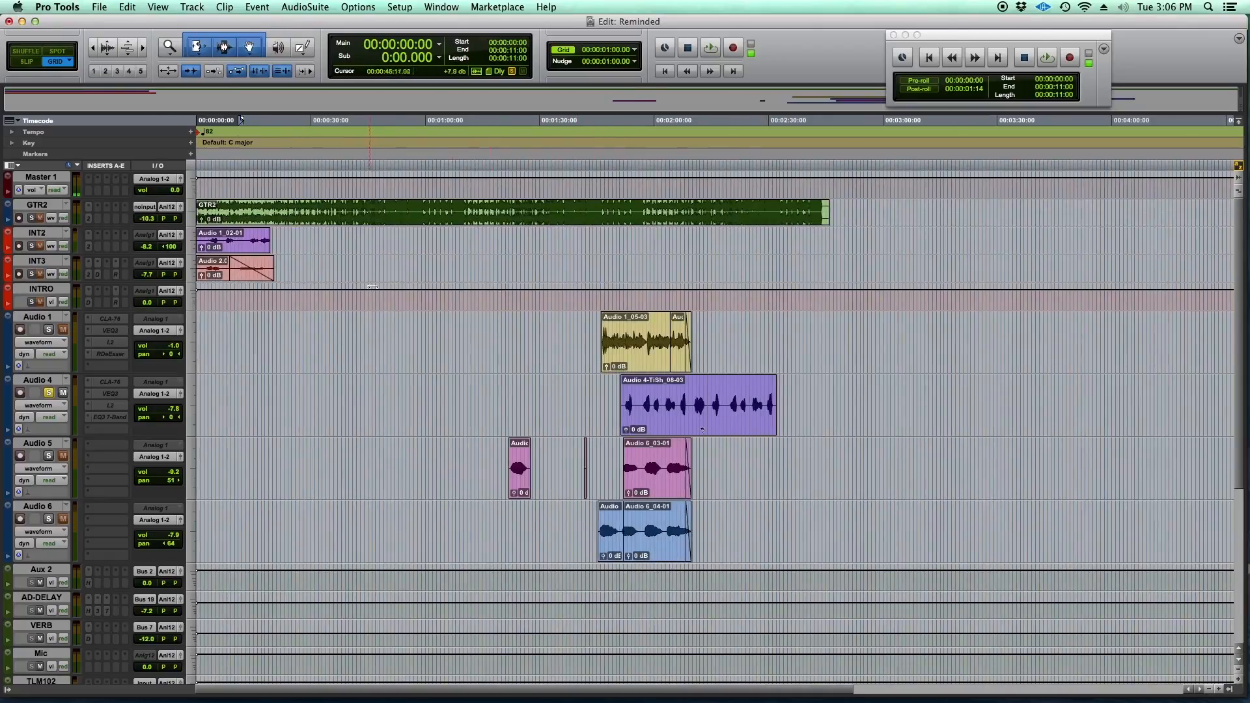
pyautogui.press('super+bracketright')
pyautogui.press('super+bracketleft')
# Step: Select the GTR2 section from 2:13 to 2:34 and set the main counter to Bars|Beats
pyautogui.moveTo(706, 210); pyautogui.dragTo(785, 213)
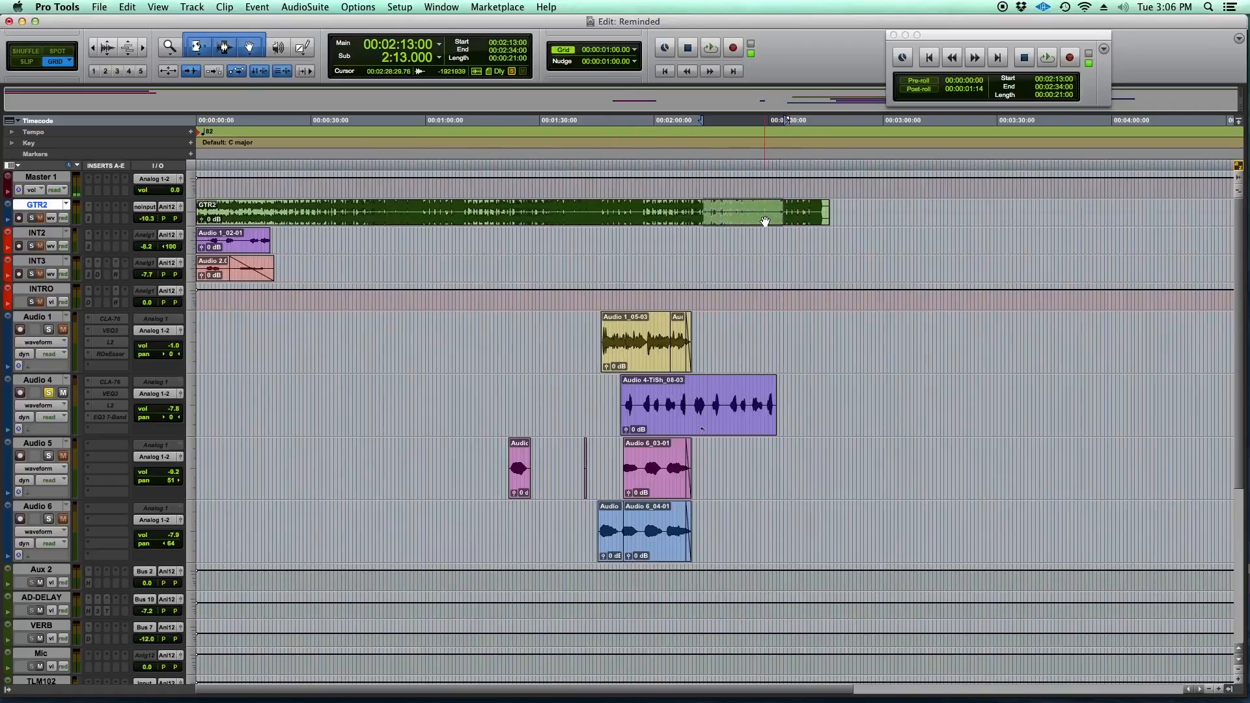
pyautogui.click(439, 43)
pyautogui.click(466, 23)
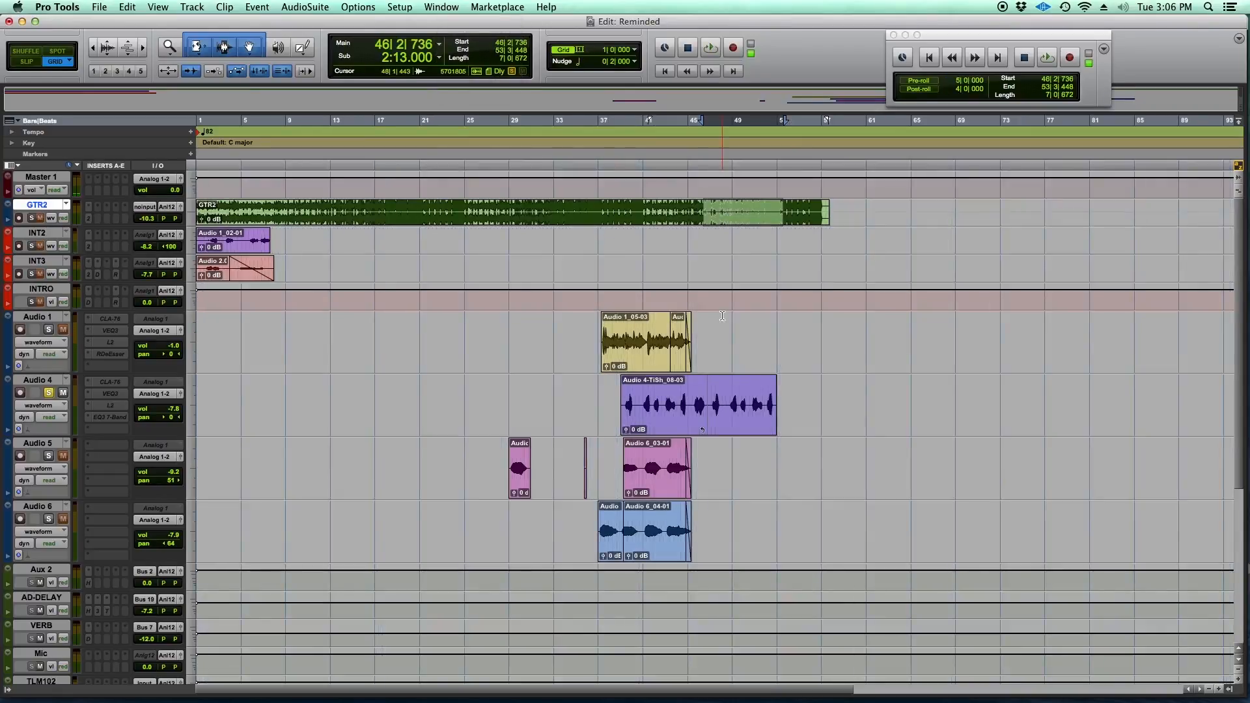
# Step: Select bars 47 to 57 of the GTR2 clip and increase that track's height
pyautogui.moveTo(713, 211); pyautogui.dragTo(818, 212)
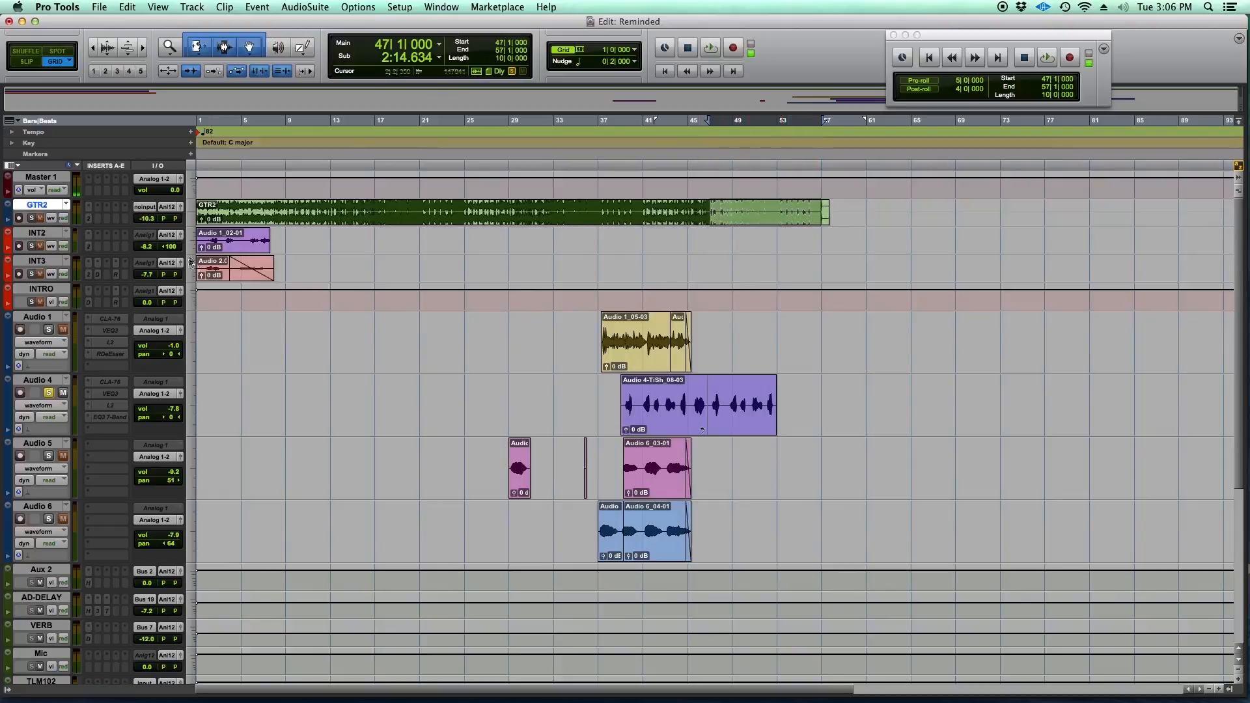
pyautogui.click(191, 223)
pyautogui.click(202, 236)
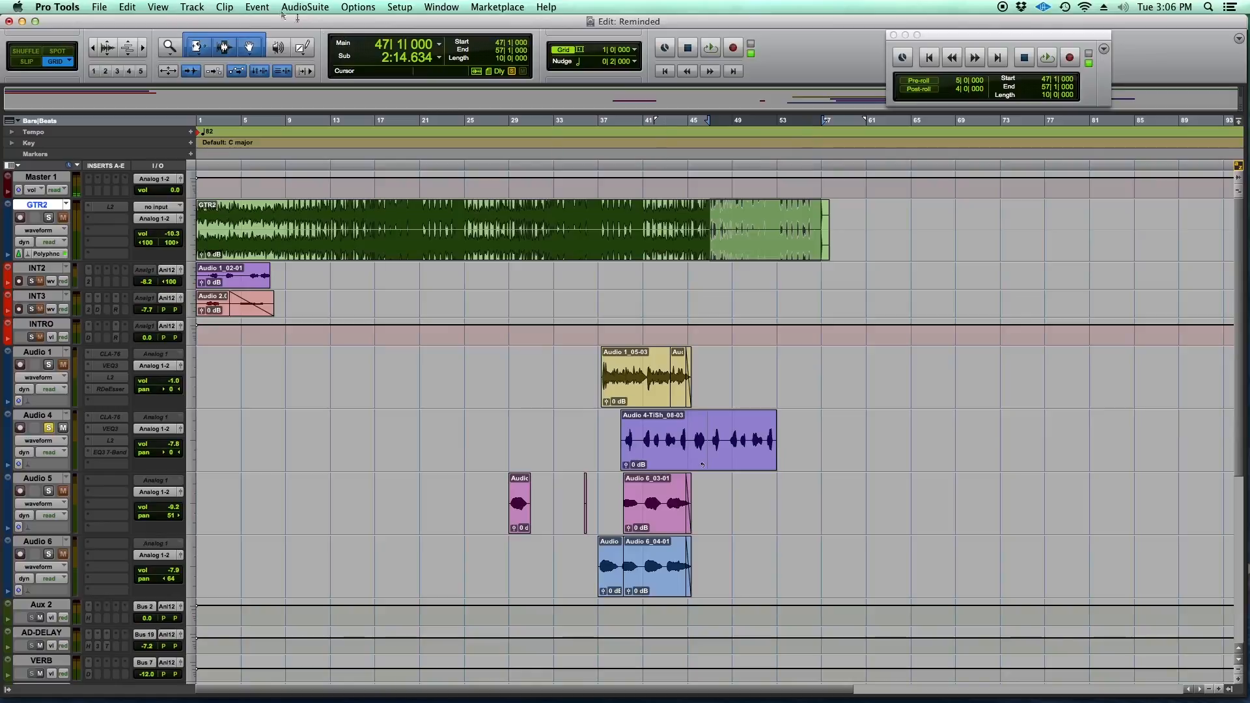
# Step: Try Cut Time from bar 47 to 57, realigning all rulers, markers and tracks, and undo the cut
pyautogui.click(257, 6)
pyautogui.moveTo(298, 35)
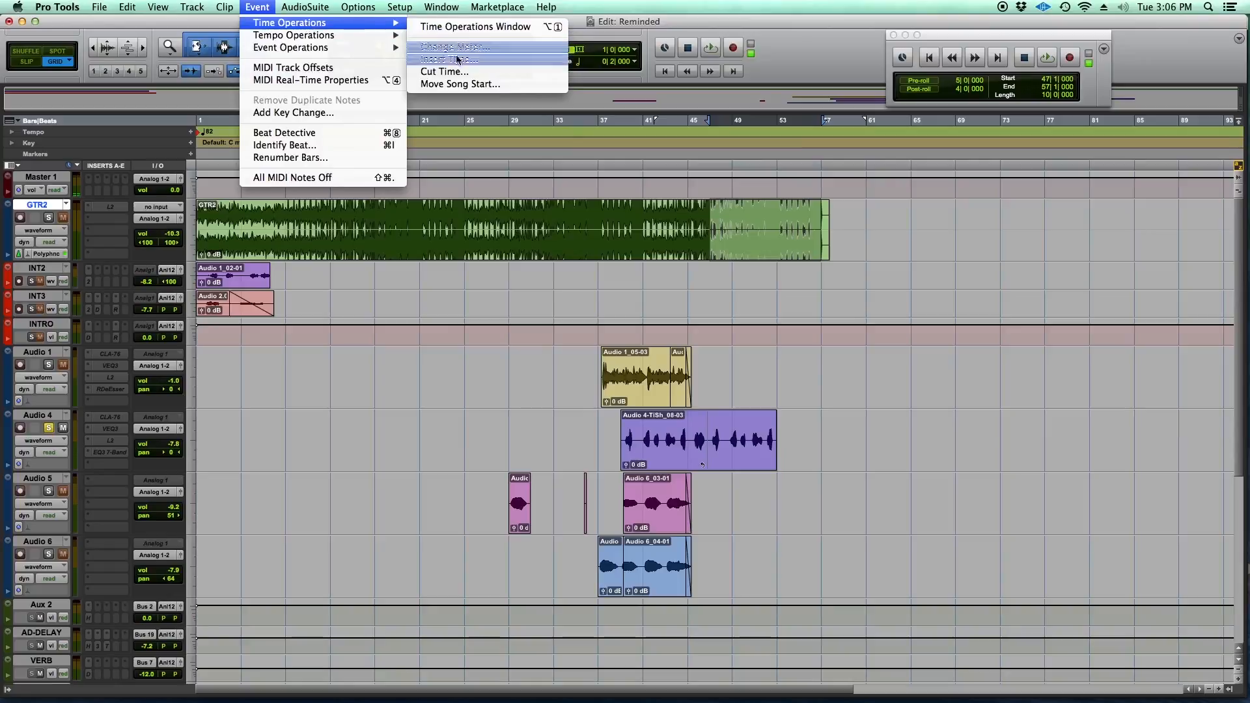
pyautogui.click(467, 72)
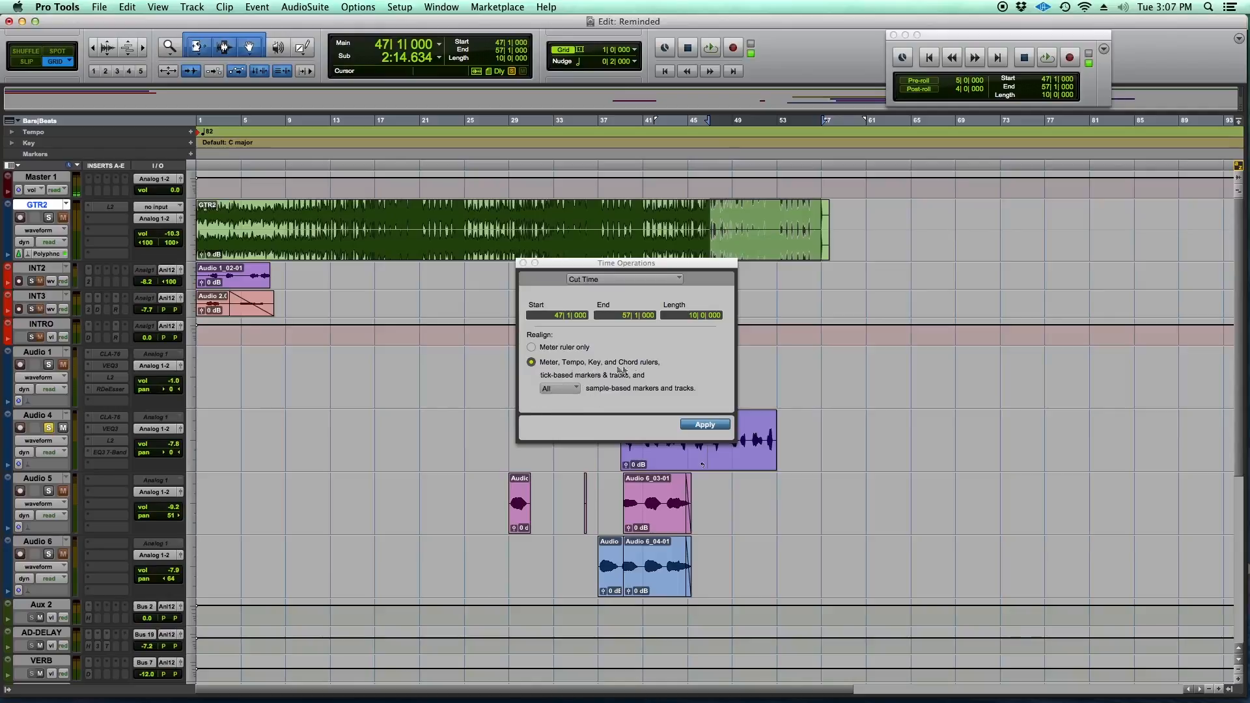
pyautogui.click(704, 425)
pyautogui.moveTo(670, 264); pyautogui.dragTo(916, 170)
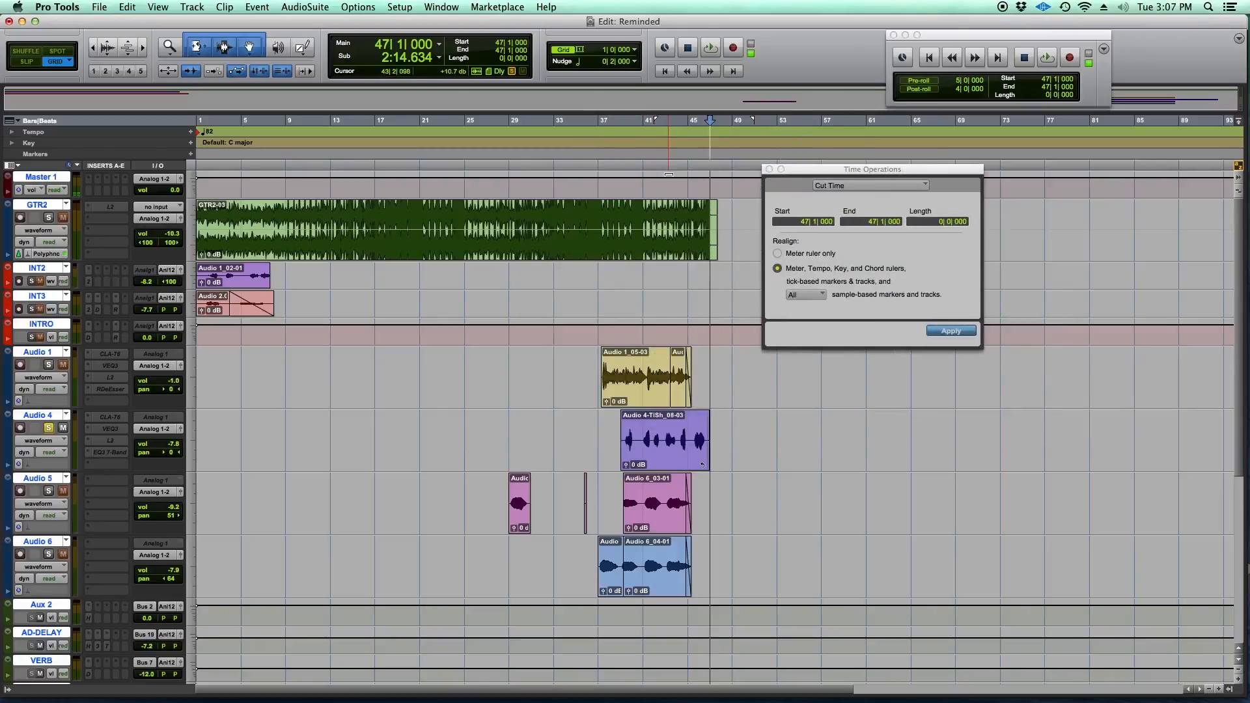
pyautogui.press('super+z')
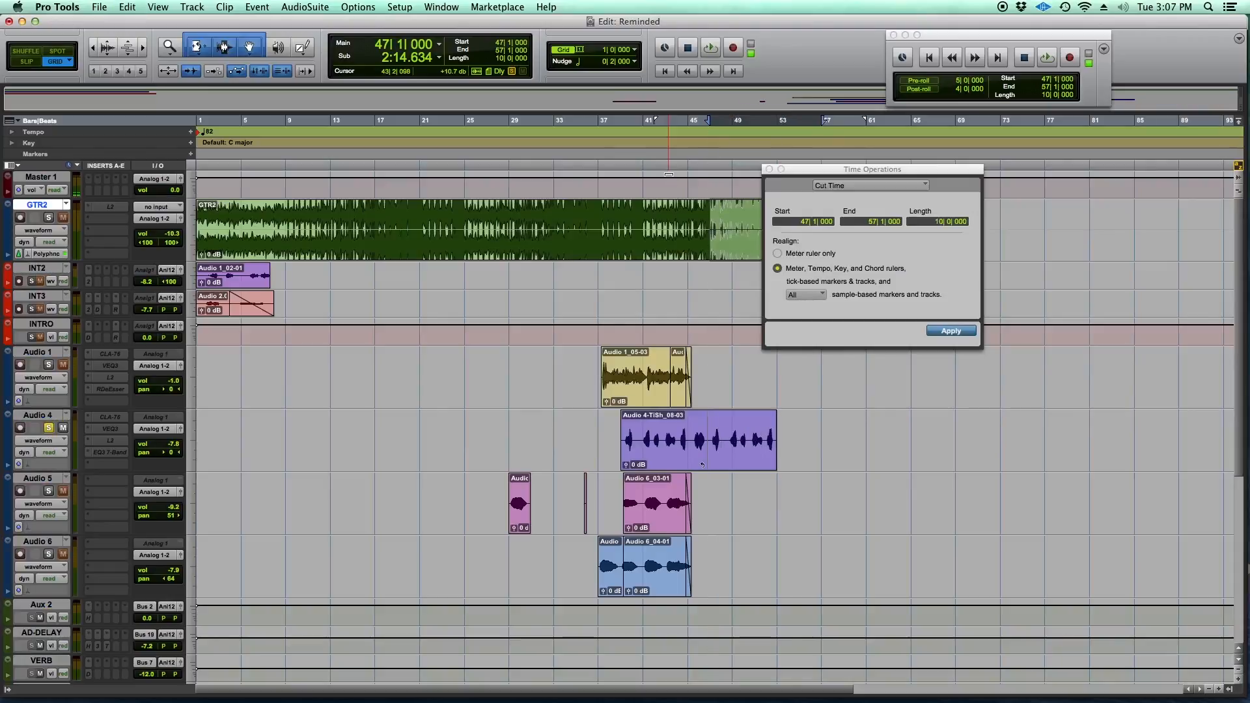
pyautogui.moveTo(870, 168); pyautogui.dragTo(863, 340)
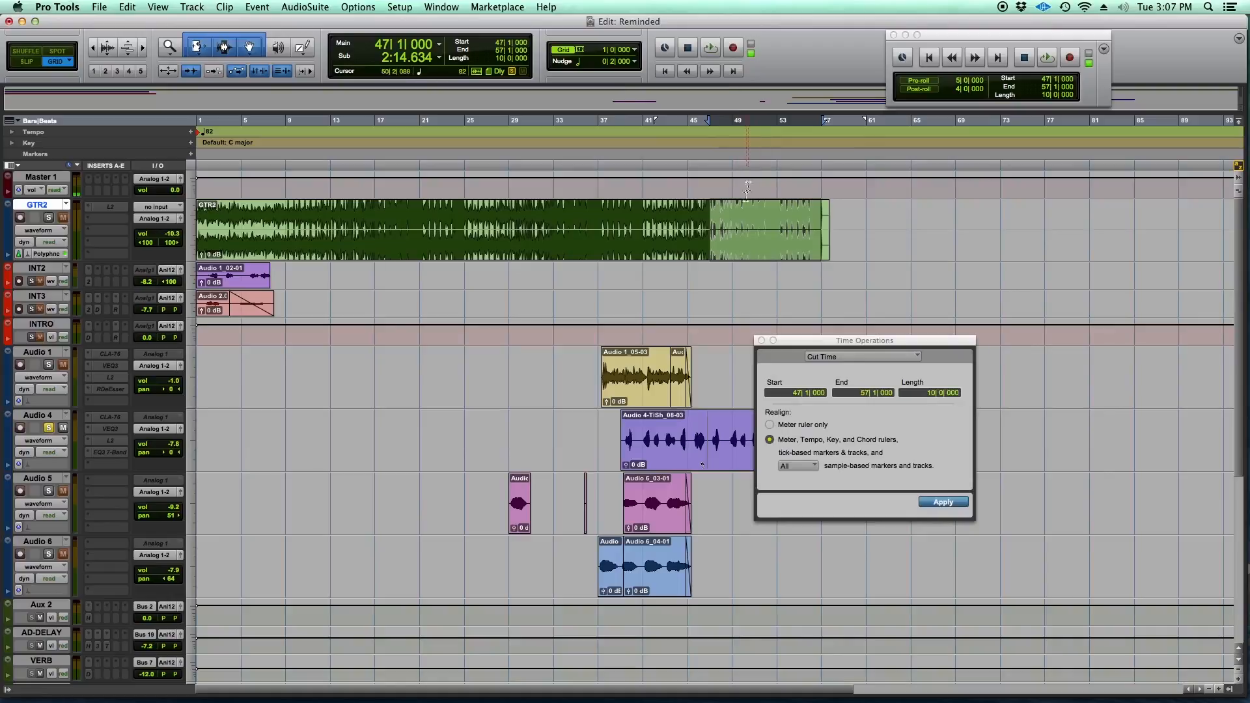
# Step: Try time selections on INT2, the Markers ruler, Master 1 and all tracks, finishing with bars 49 to 57 selected on INT2
pyautogui.moveTo(732, 276); pyautogui.dragTo(811, 276)
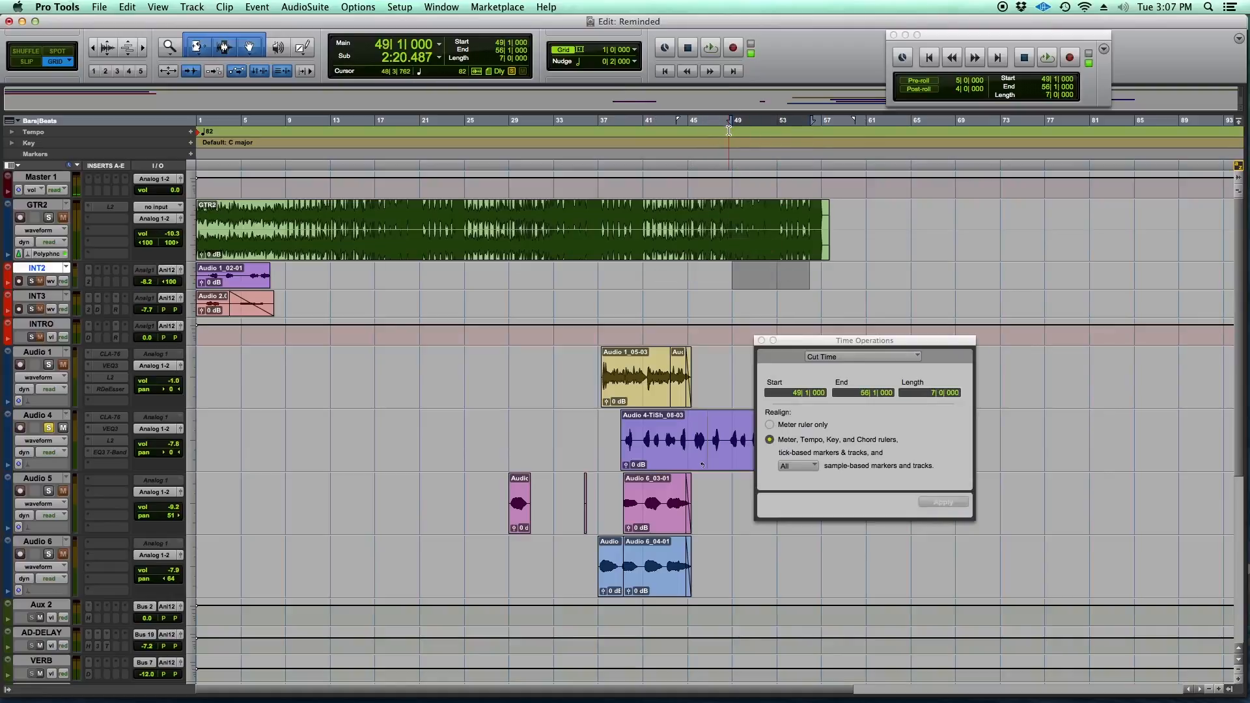
pyautogui.moveTo(736, 285); pyautogui.dragTo(819, 289)
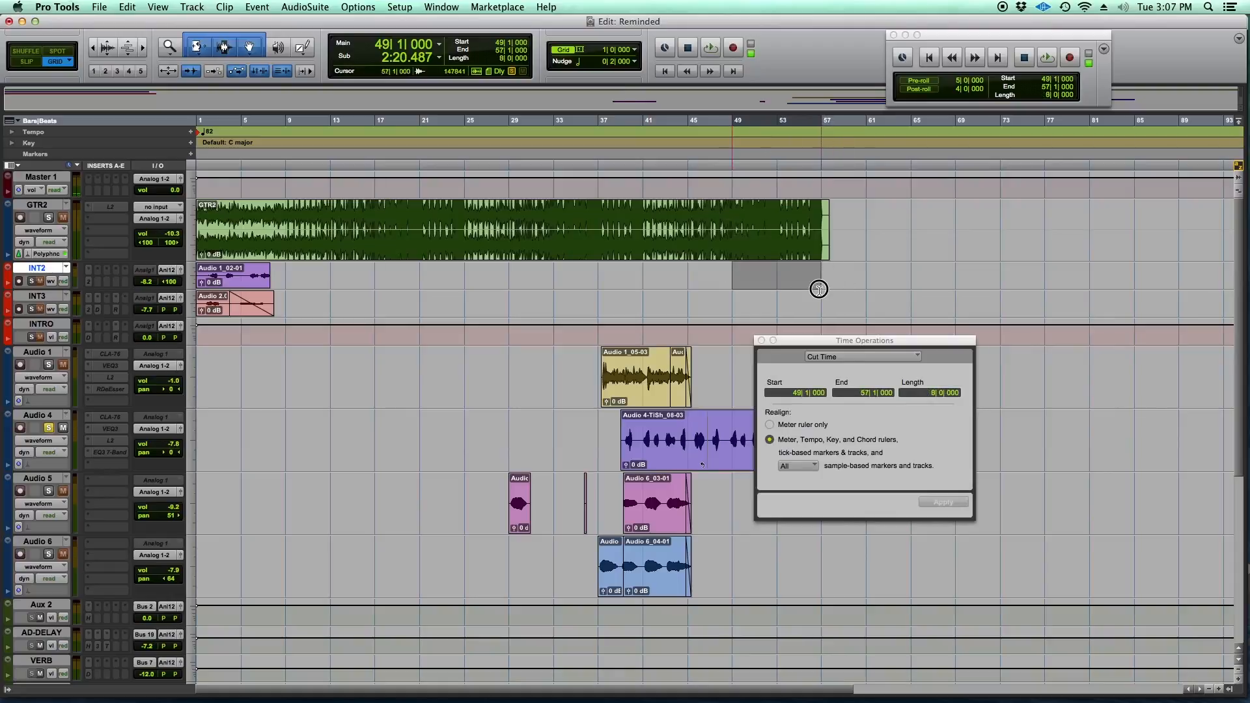
pyautogui.moveTo(739, 164); pyautogui.dragTo(820, 164)
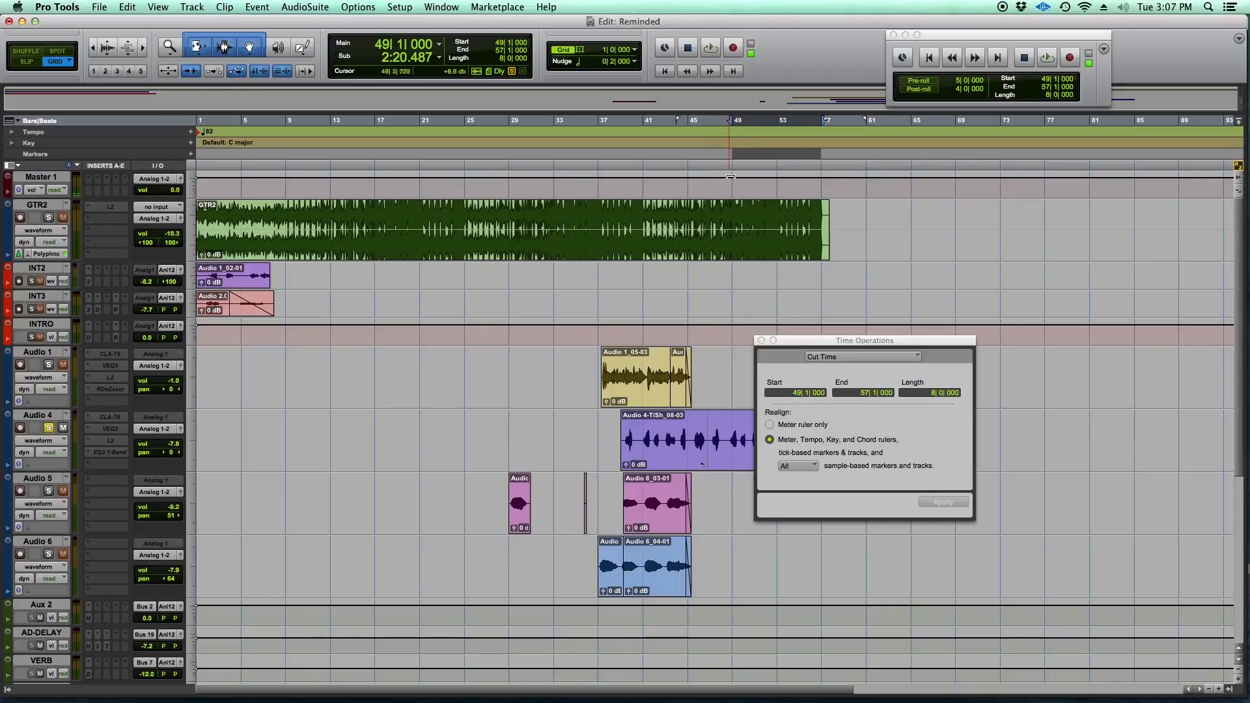
pyautogui.moveTo(730, 184); pyautogui.dragTo(832, 189)
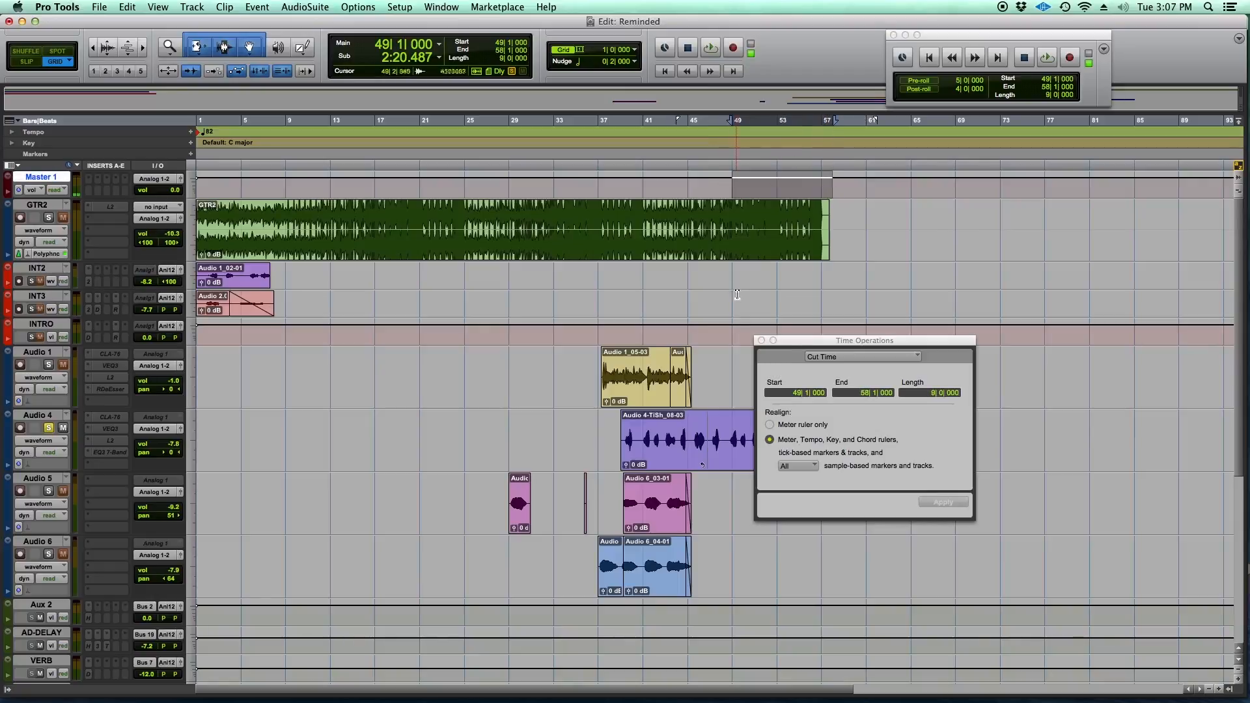
pyautogui.moveTo(733, 275); pyautogui.dragTo(832, 274)
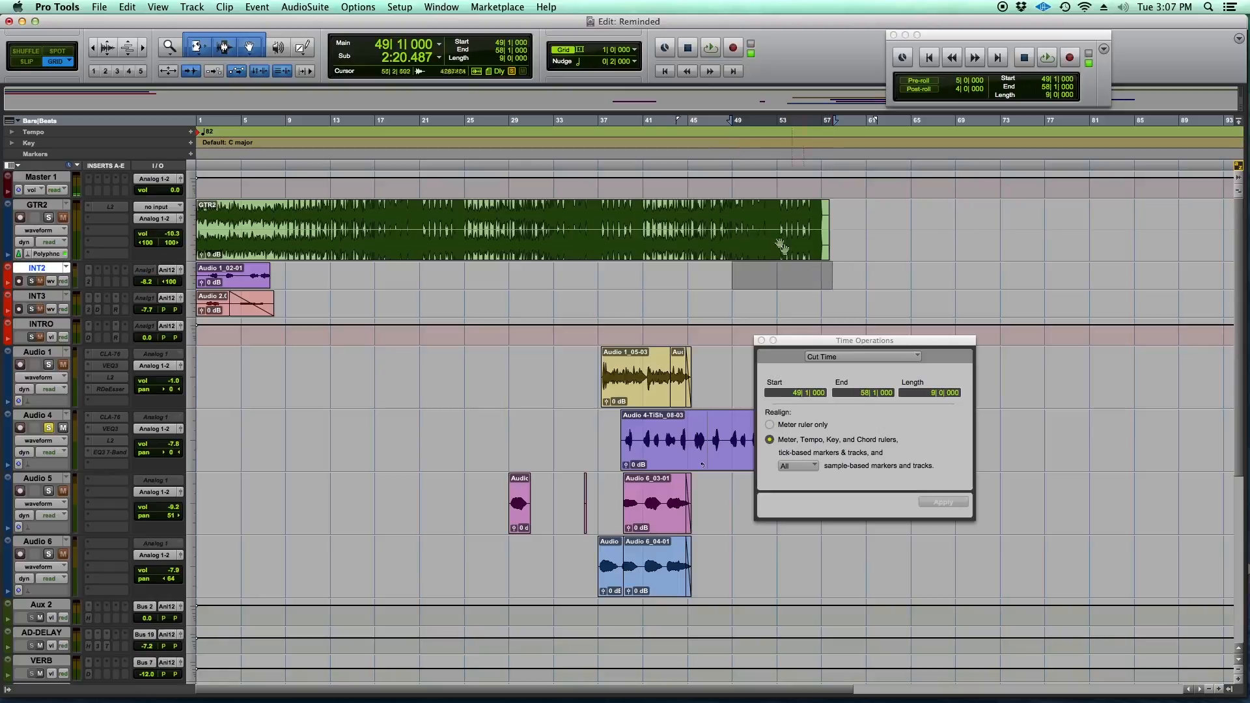
pyautogui.moveTo(741, 115); pyautogui.dragTo(834, 120)
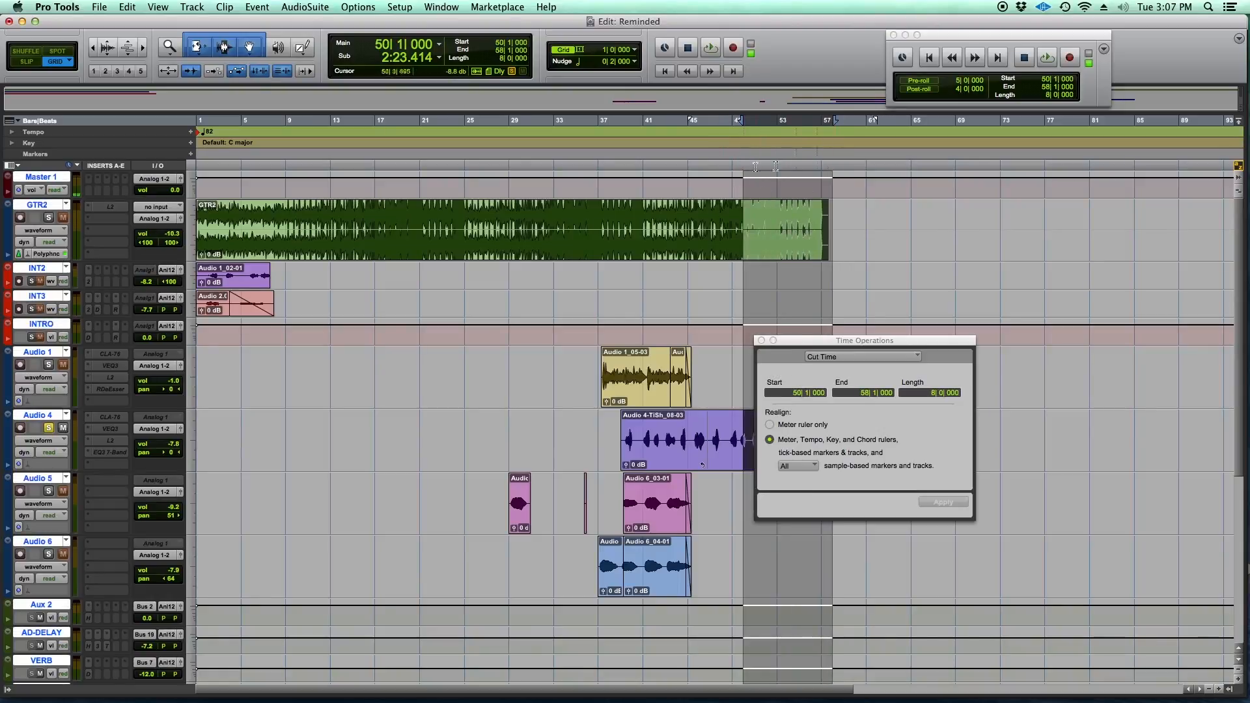
pyautogui.moveTo(734, 273); pyautogui.dragTo(826, 286)
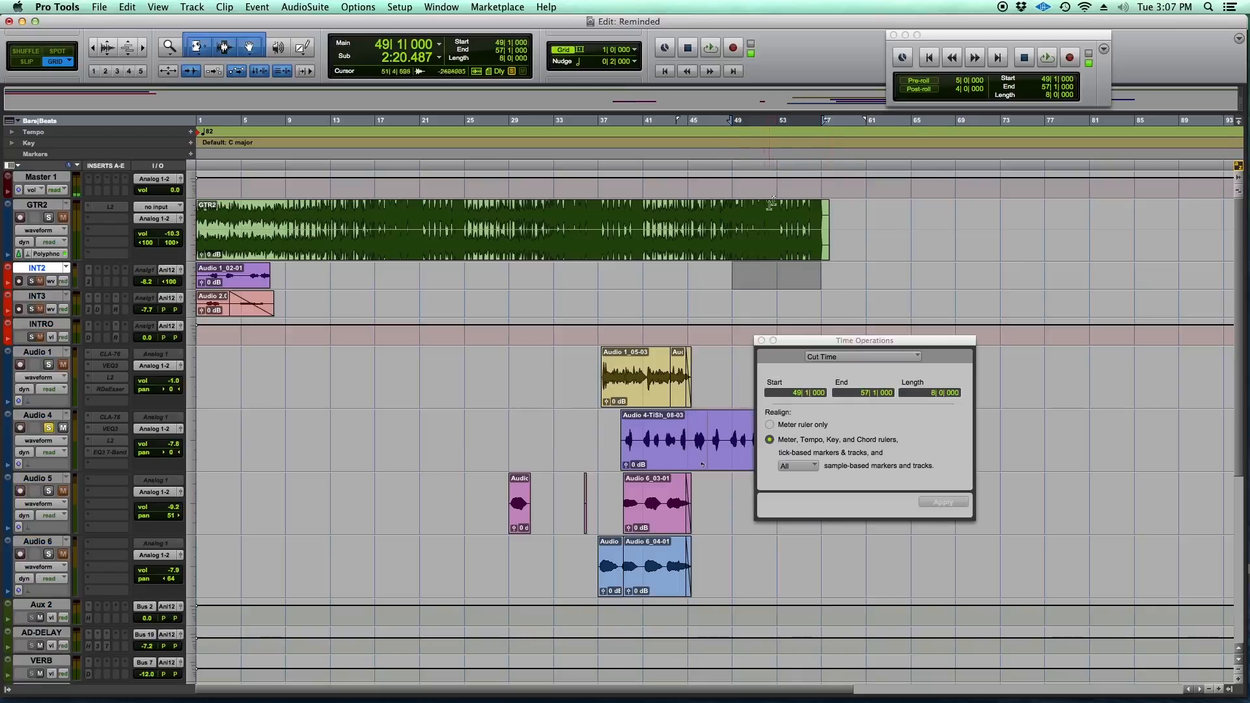
pyautogui.scroll(-10, 716, 270)
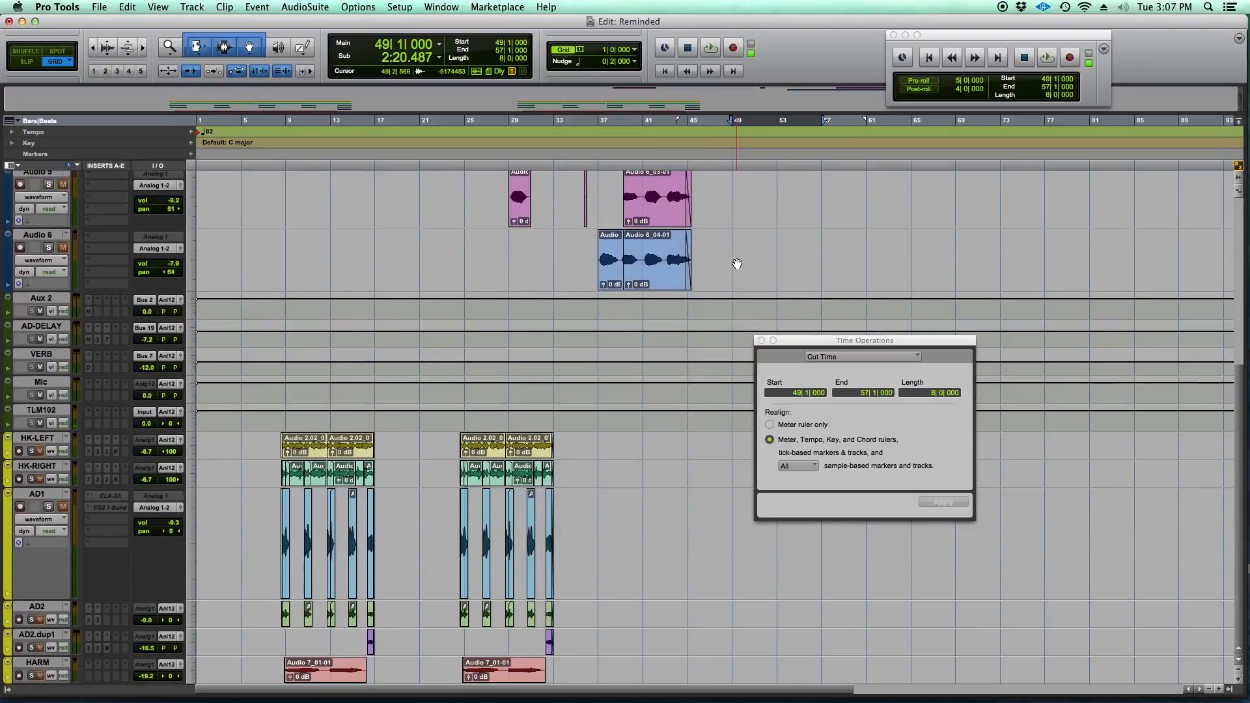
pyautogui.scroll(10, 737, 264)
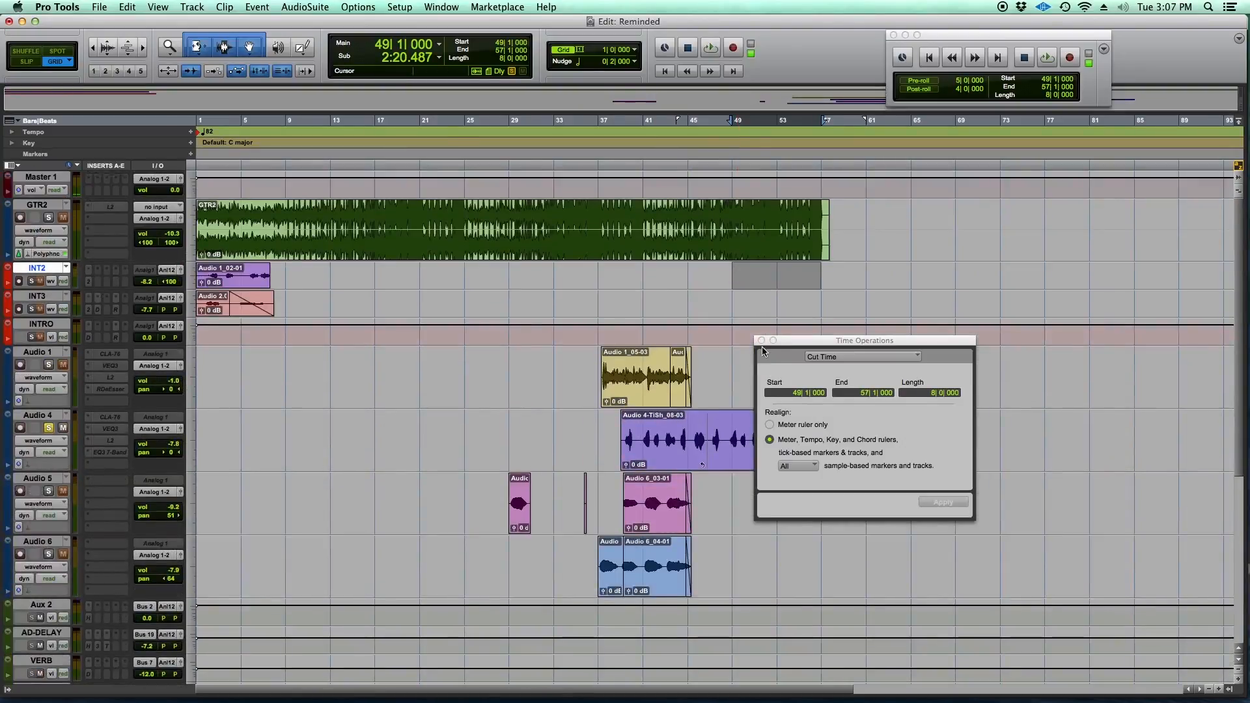
# Step: Close the Time Operations window and place the edit cursor at bar 48 on INT2
pyautogui.moveTo(863, 345); pyautogui.dragTo(684, 282)
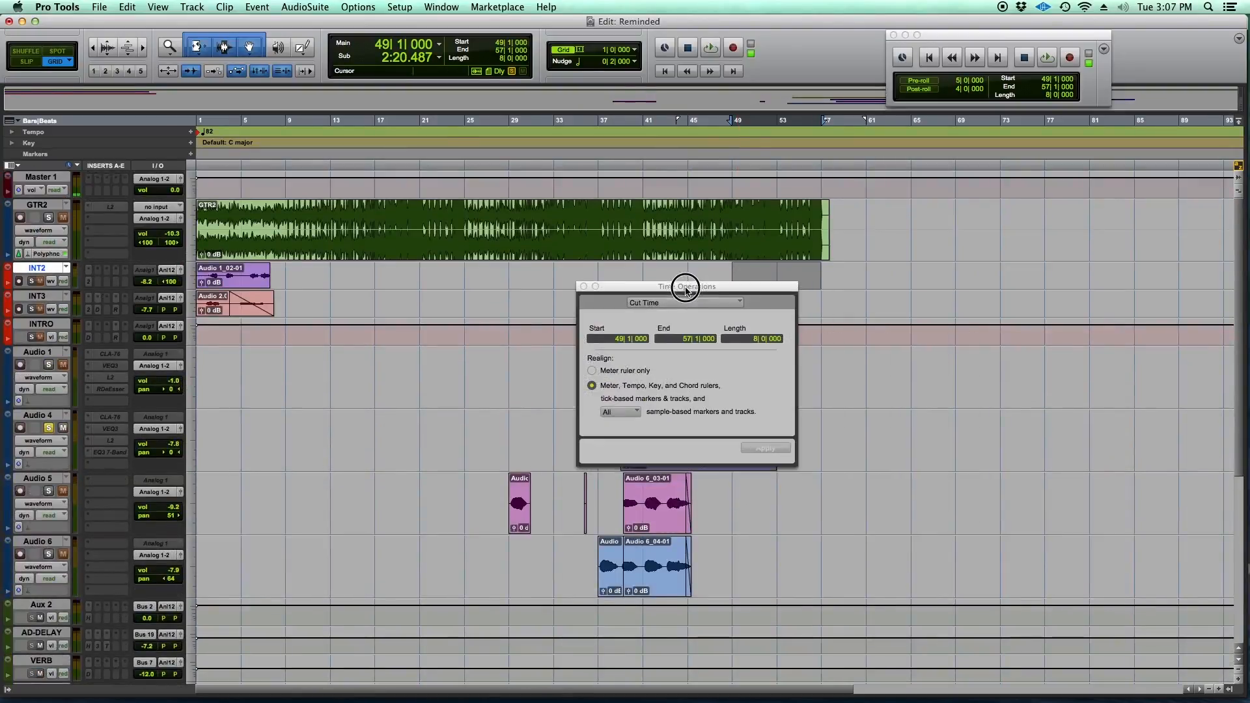
pyautogui.click(578, 277)
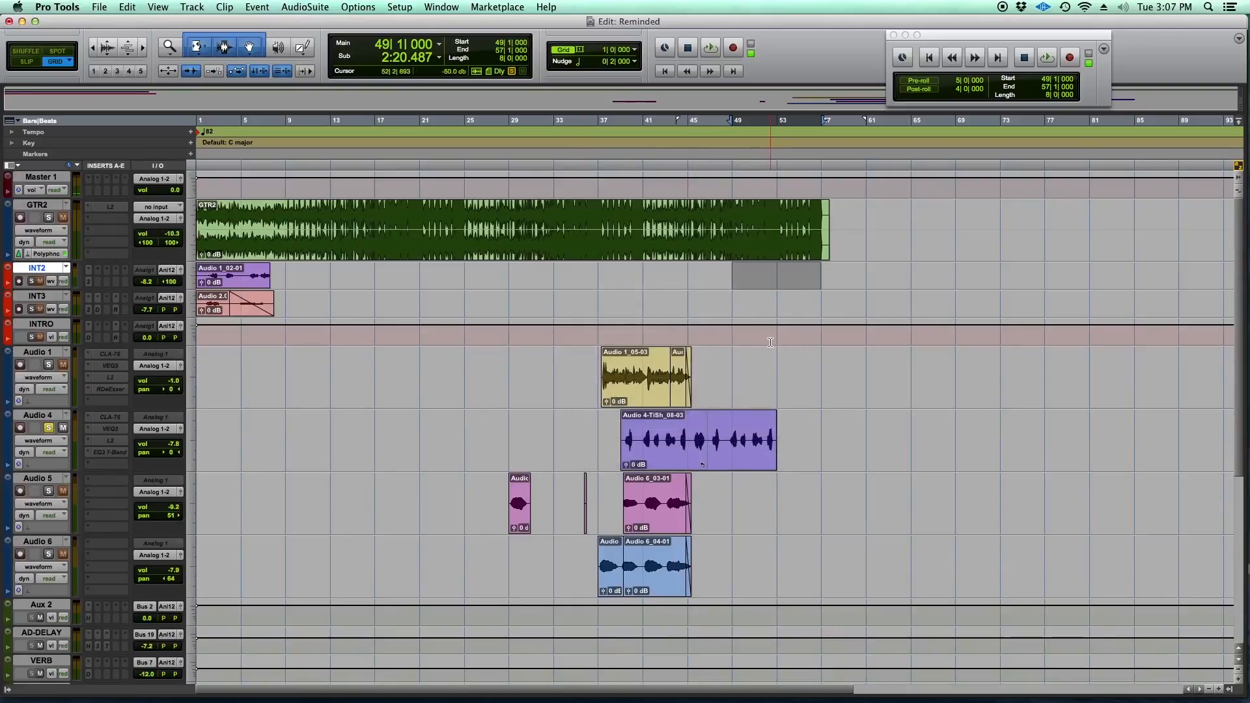
pyautogui.click(726, 273)
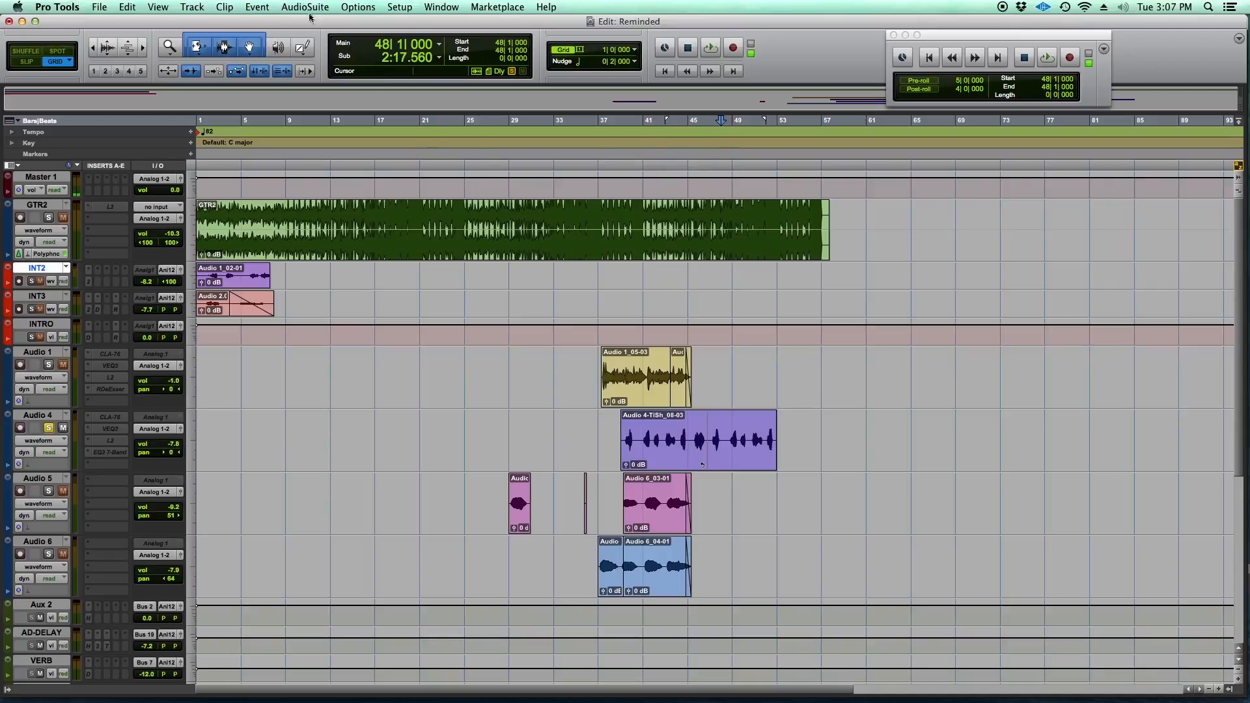
pyautogui.click(257, 7)
pyautogui.moveTo(267, 35)
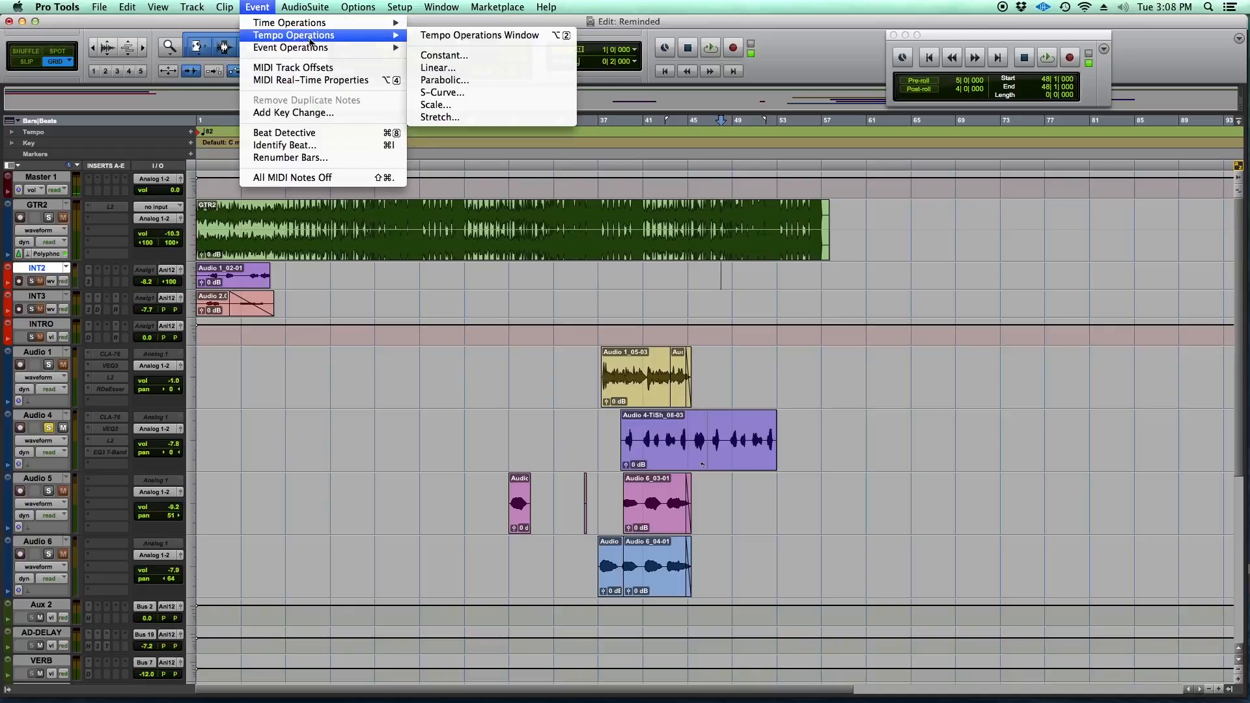
pyautogui.moveTo(322, 49)
pyautogui.moveTo(338, 23)
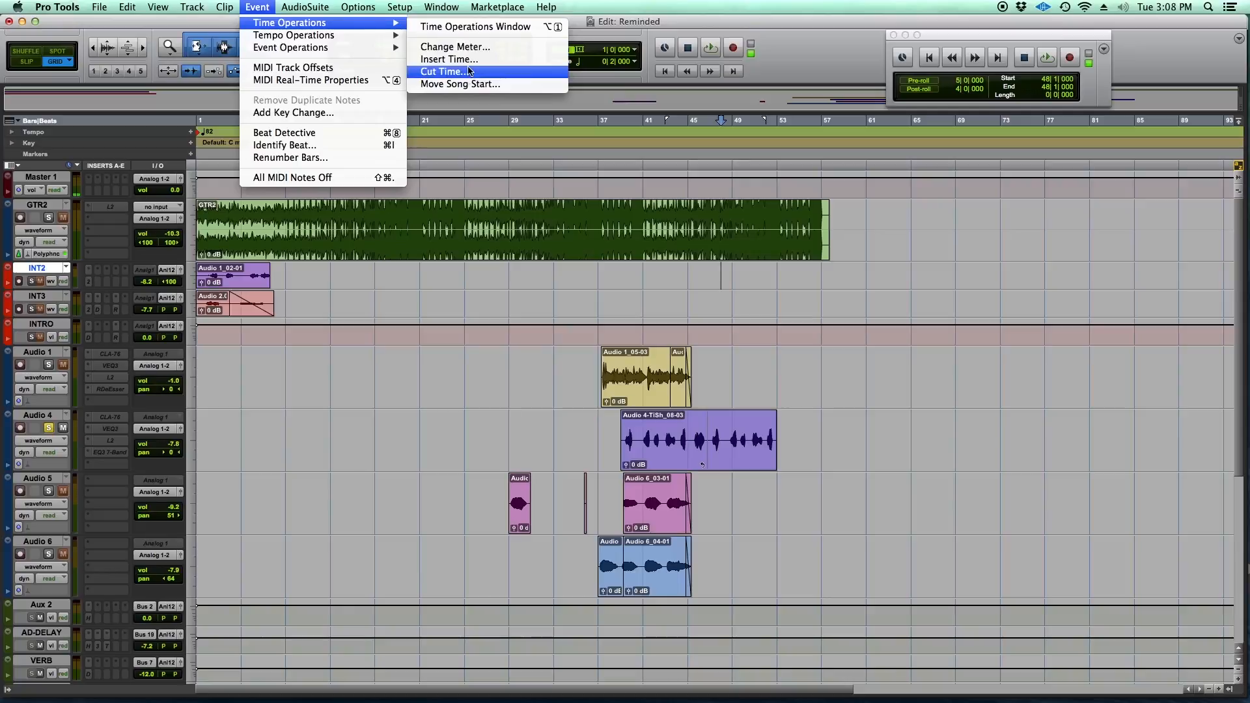
pyautogui.click(748, 285)
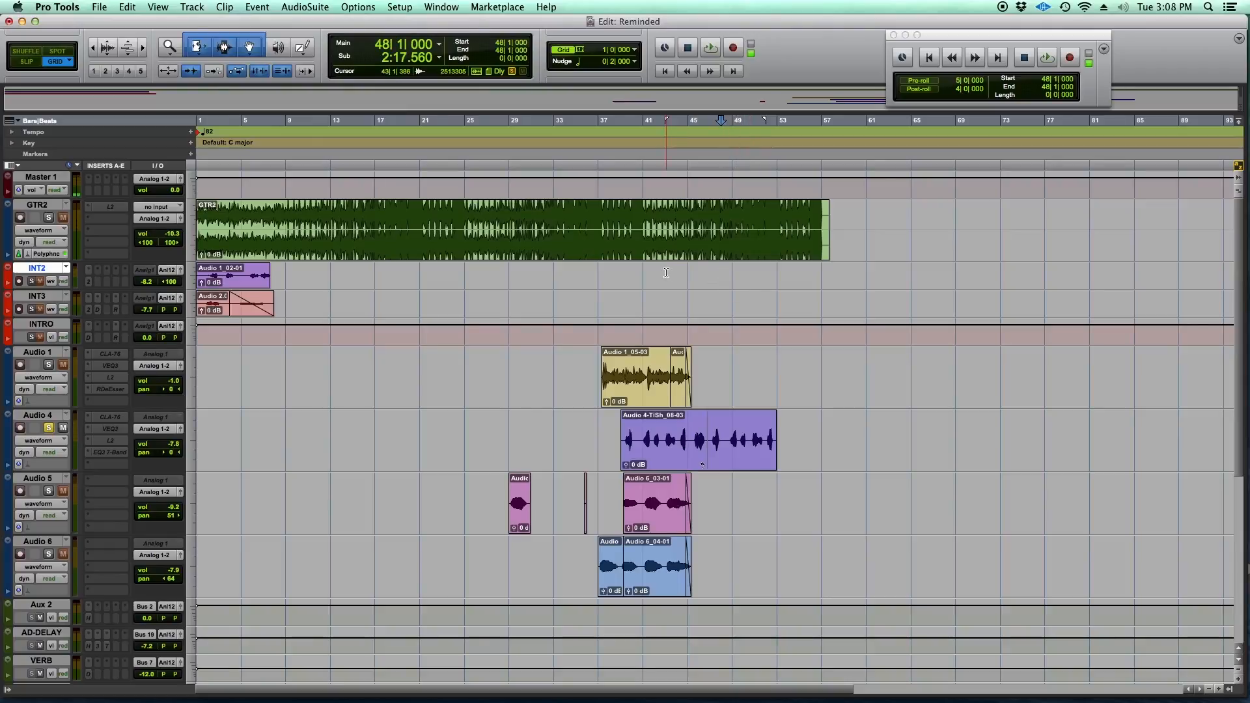
# Step: Keep the grid at 1 bar and set the nudge value to a 1/16 note
pyautogui.scroll(-1, 761, 386)
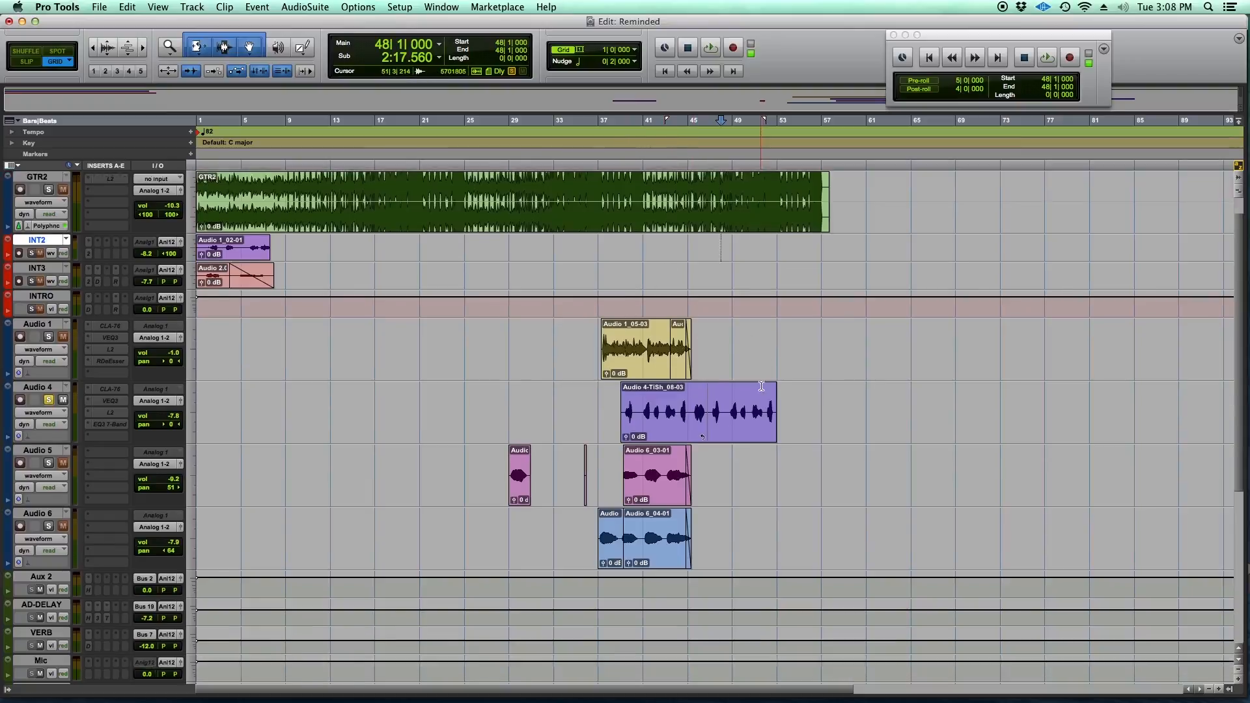
pyautogui.scroll(-2, 761, 386)
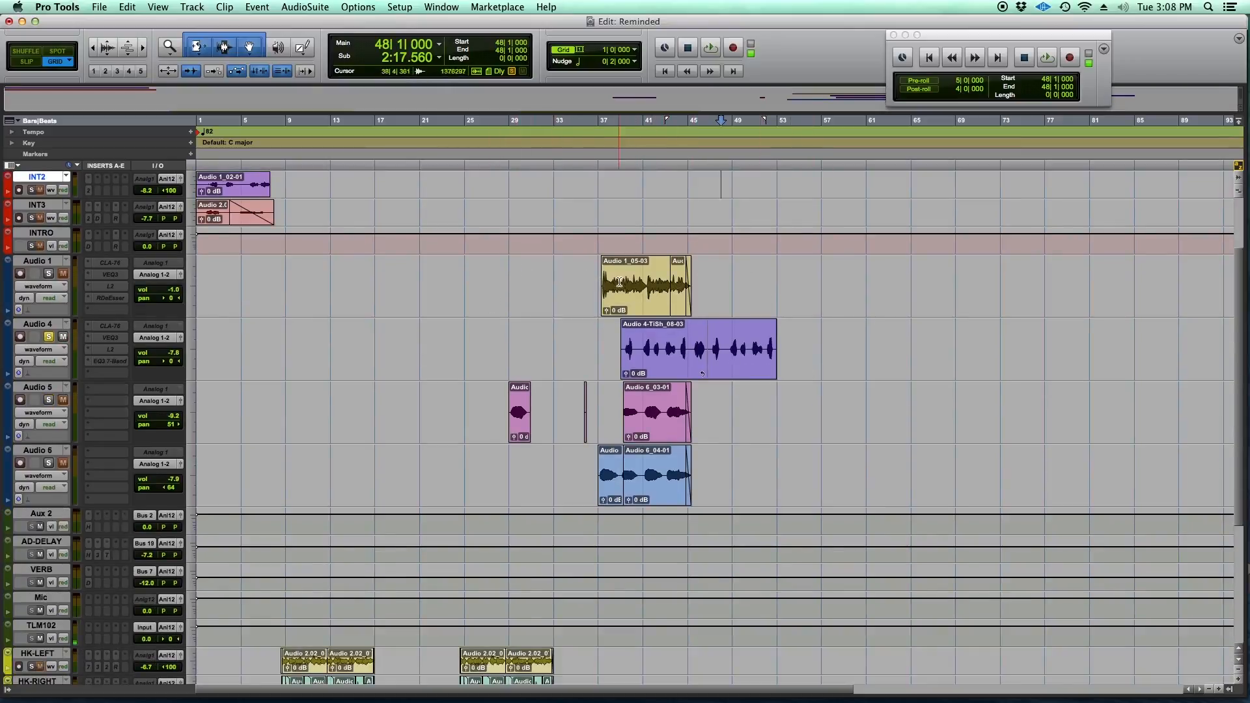
pyautogui.click(634, 50)
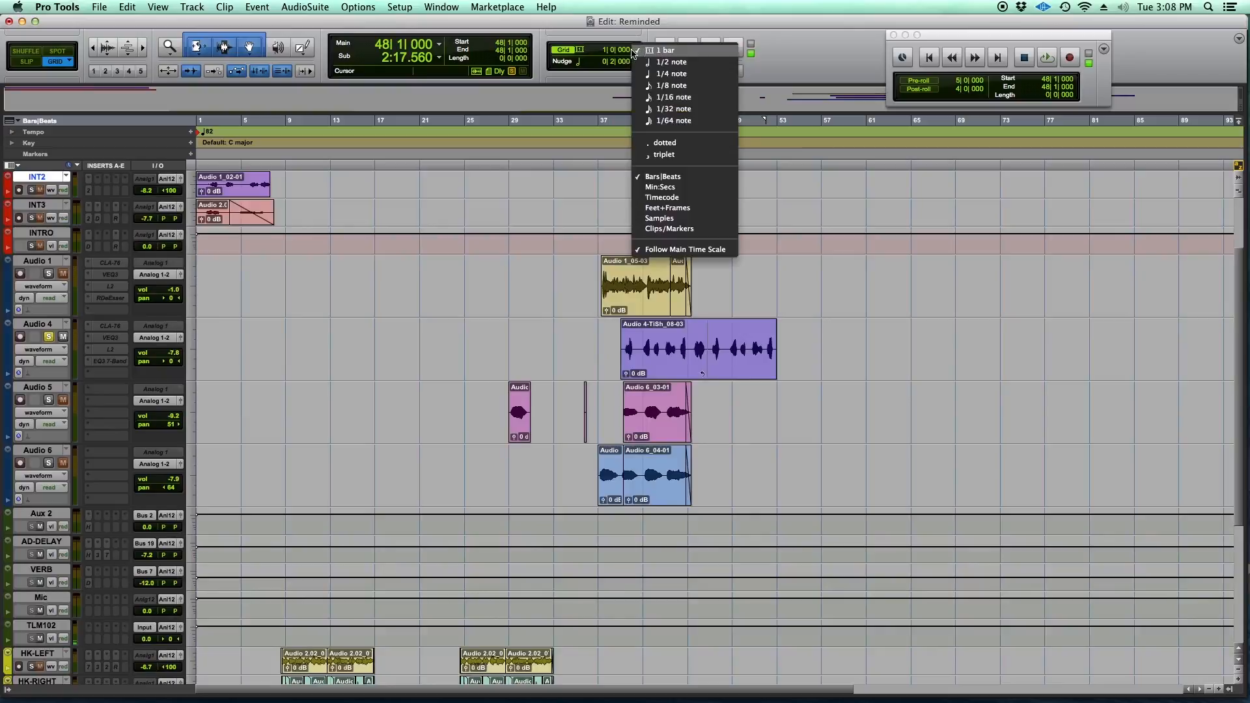
pyautogui.click(668, 49)
pyautogui.click(636, 62)
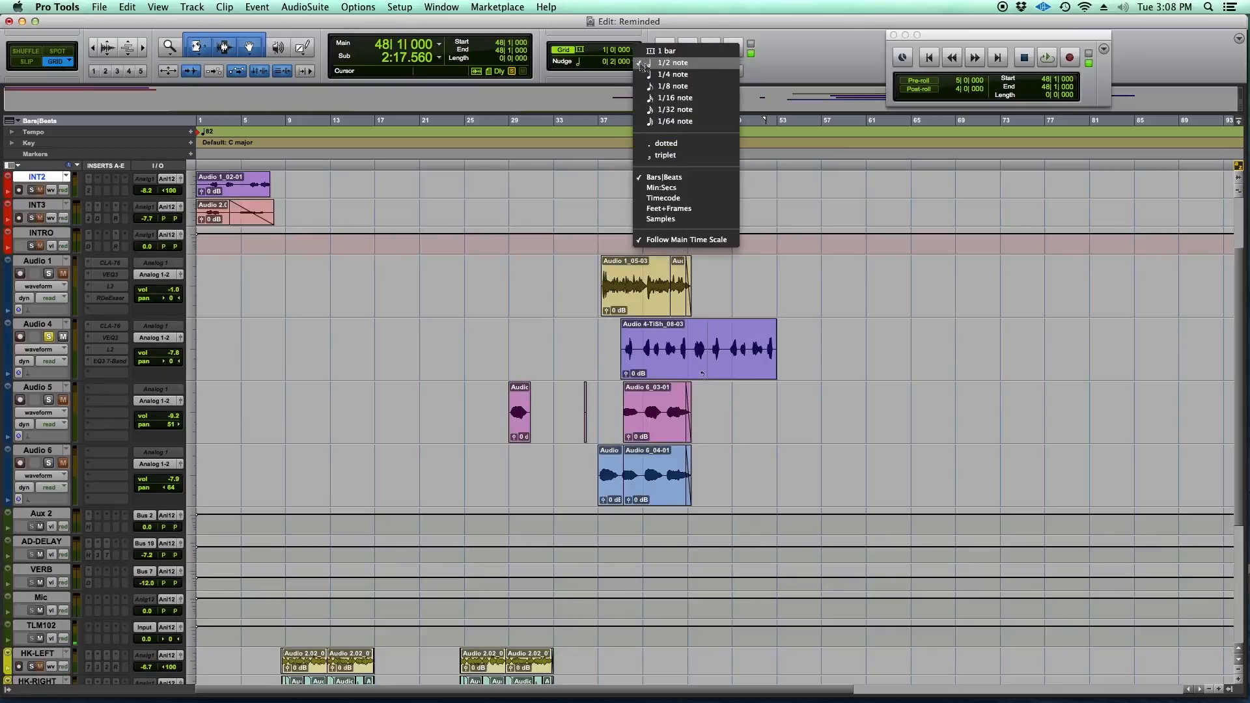
pyautogui.click(564, 62)
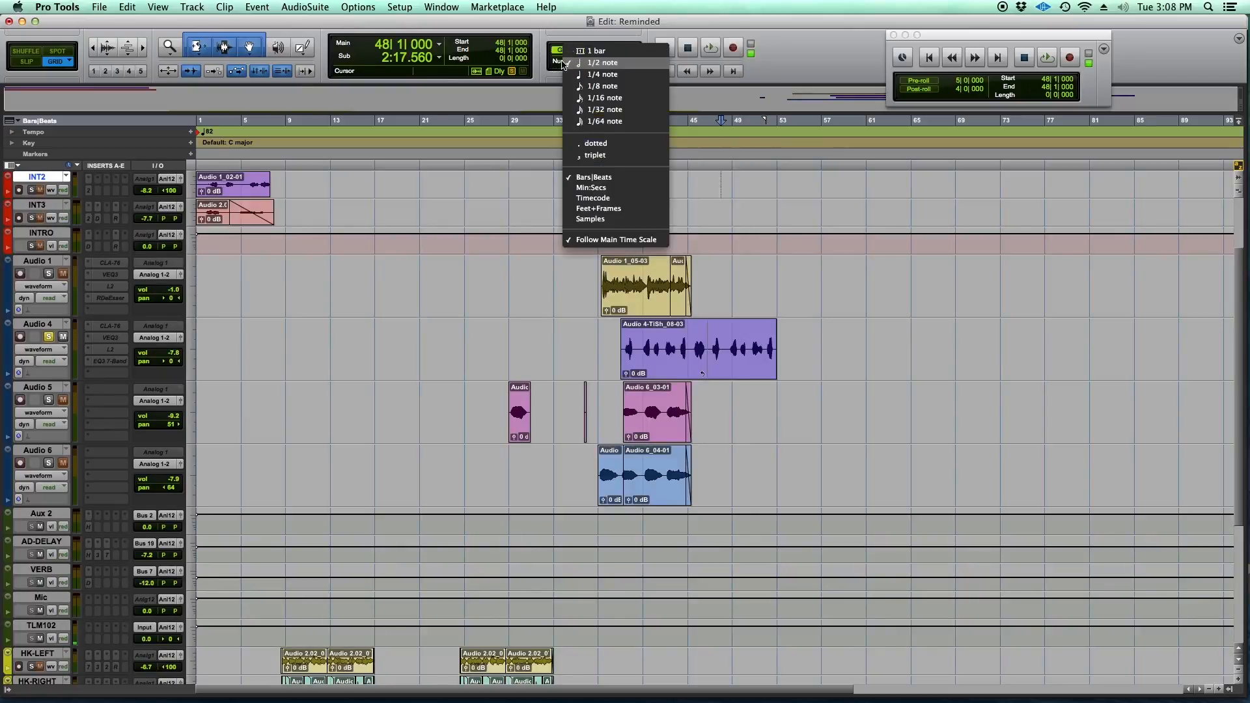
pyautogui.click(622, 98)
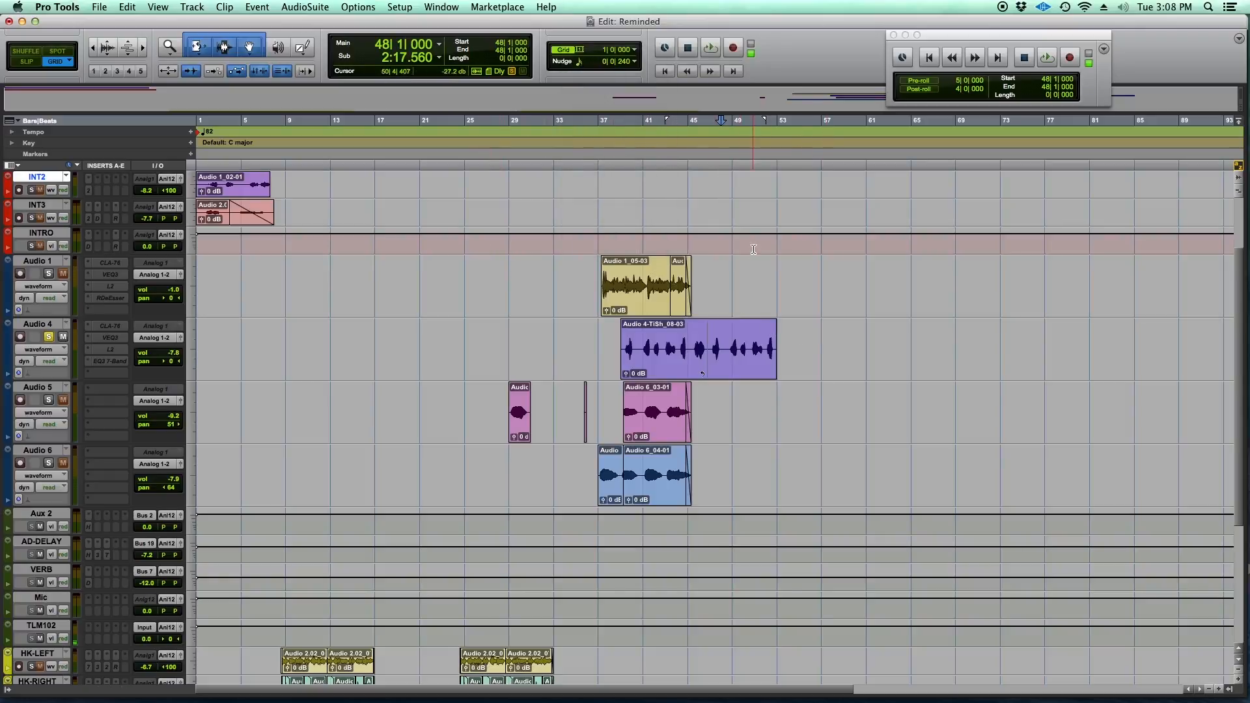
# Step: Activate the Grabber tool and switch the edit mode to Slip
pyautogui.press('t')
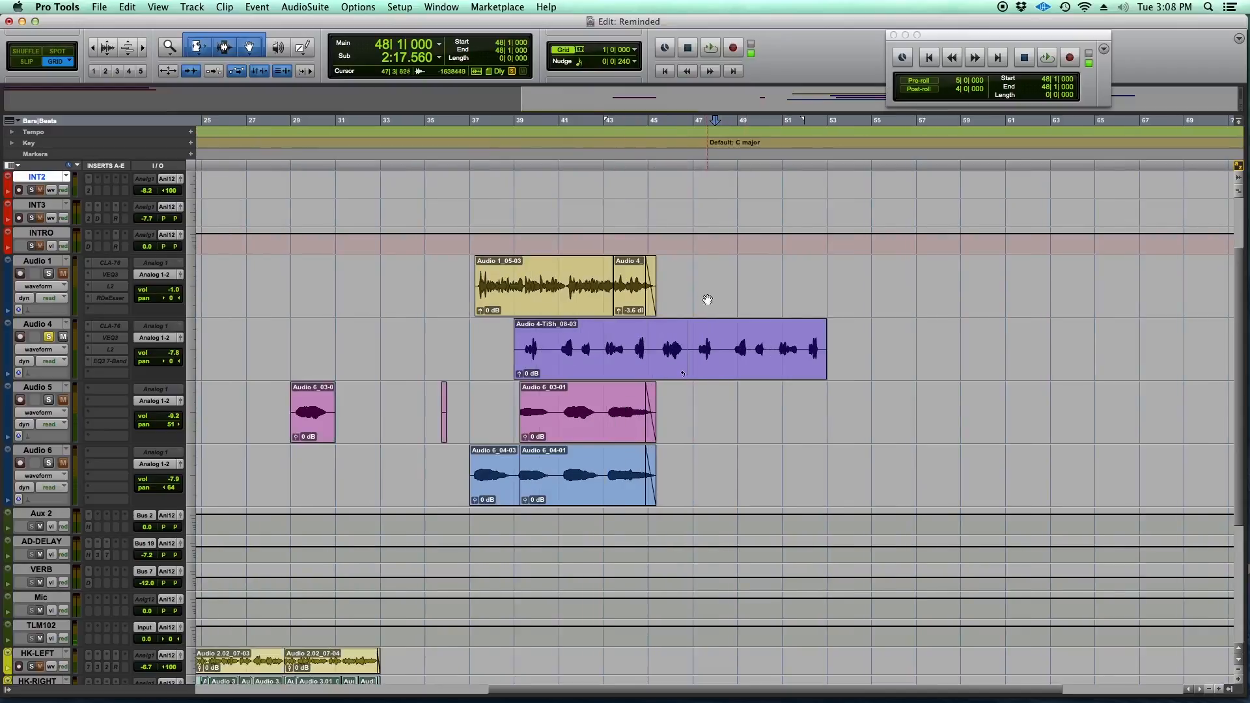
pyautogui.moveTo(579, 691); pyautogui.dragTo(520, 684)
pyautogui.click(250, 48)
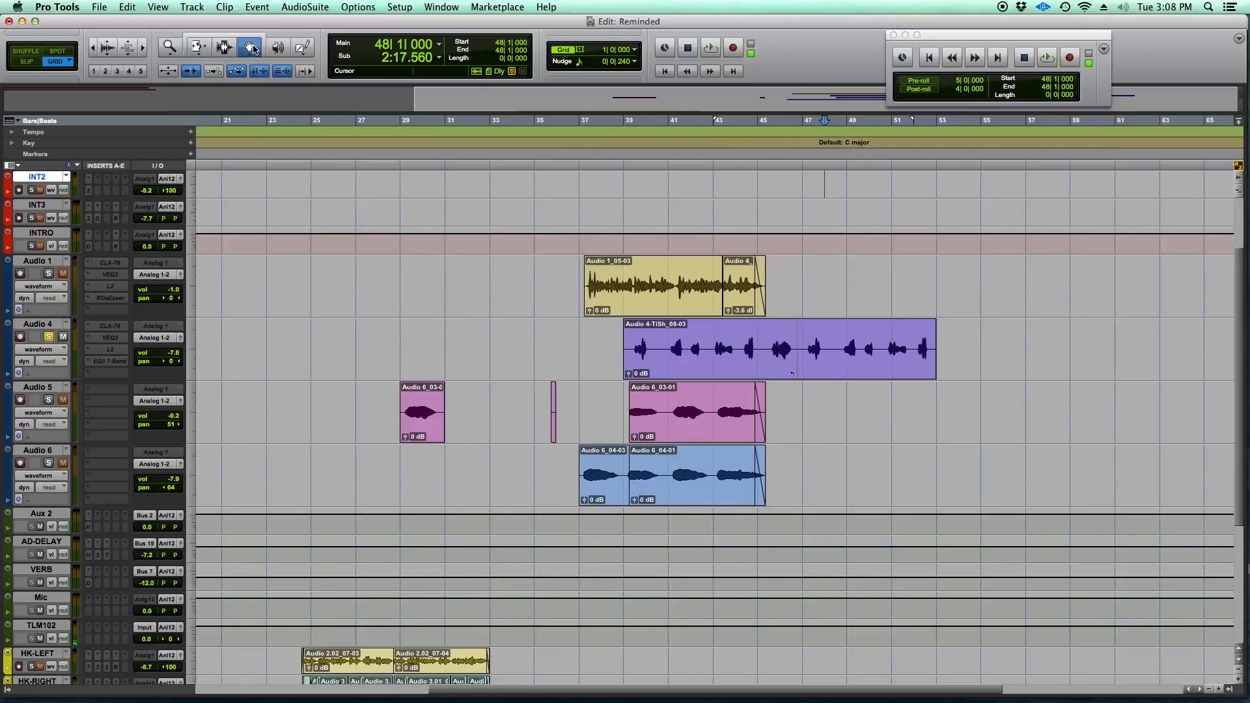
pyautogui.click(24, 61)
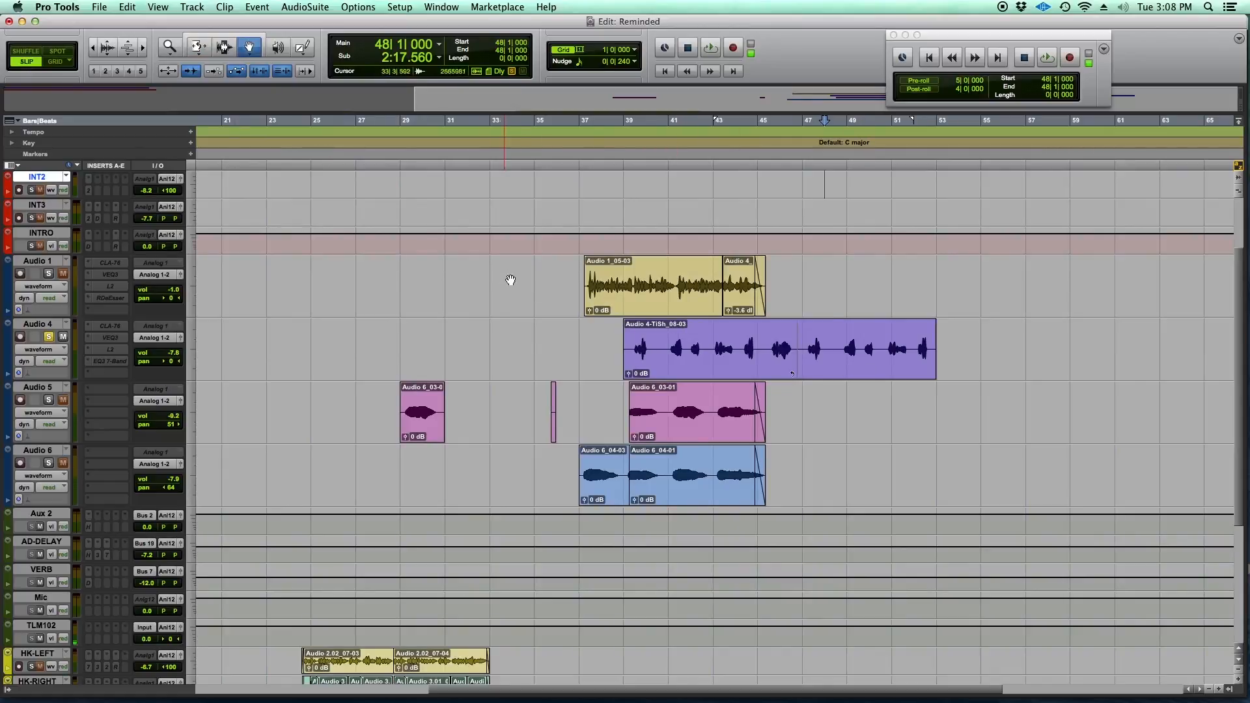
# Step: Try moving the Audio 4 clip freely to about 34|4|198 and undo the move
pyautogui.moveTo(674, 365); pyautogui.dragTo(604, 392)
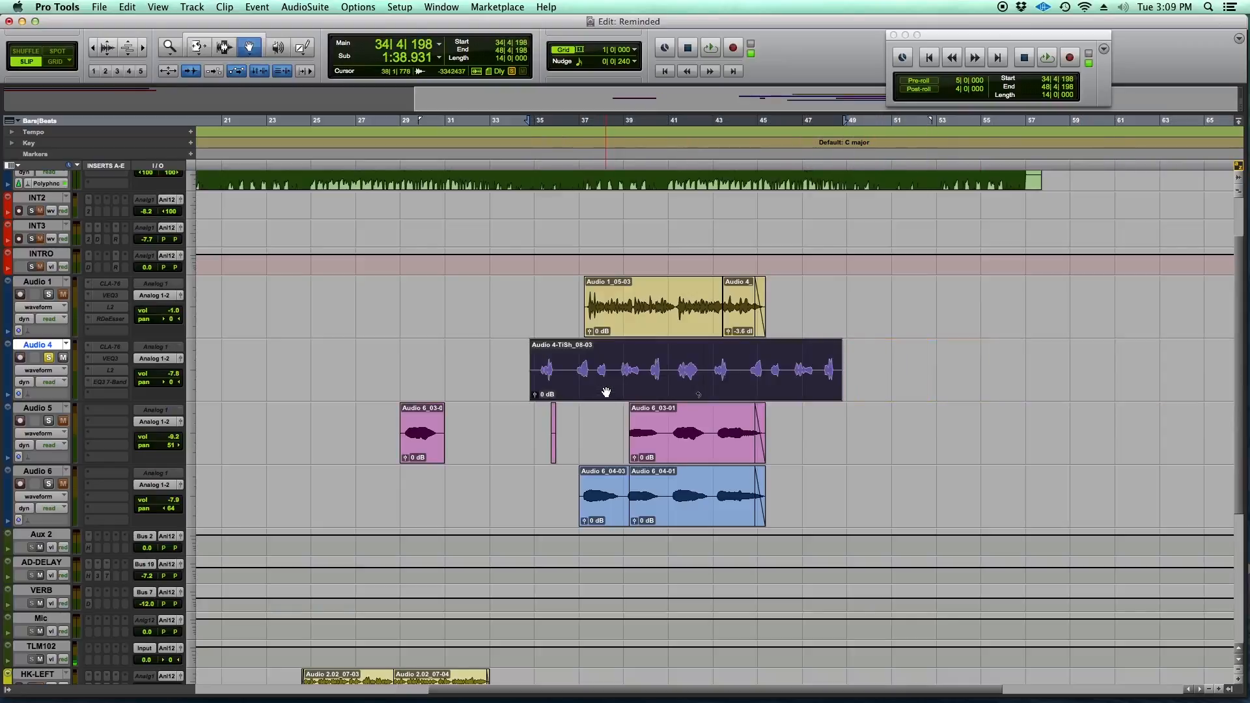
pyautogui.press('super+z')
pyautogui.press('super+z')
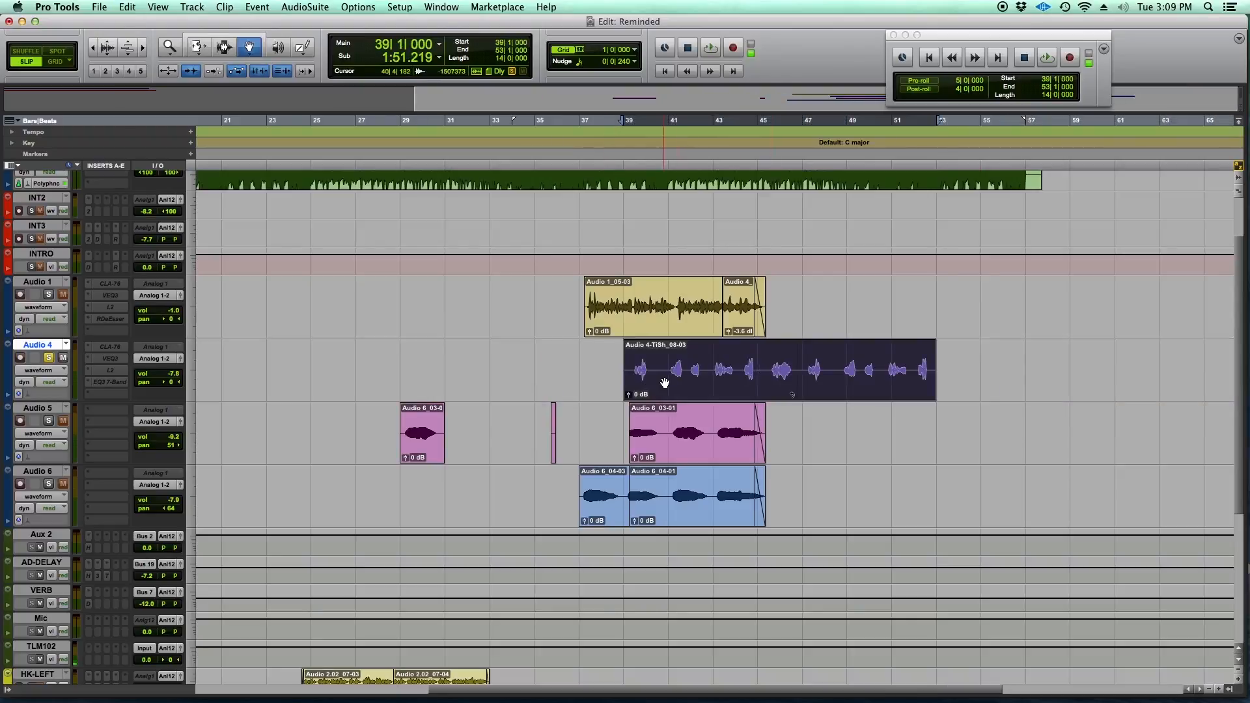
# Step: Switch to Grid mode with a 1/4-note grid and move the Audio 4 clip to start at 40|3|000
pyautogui.click(56, 62)
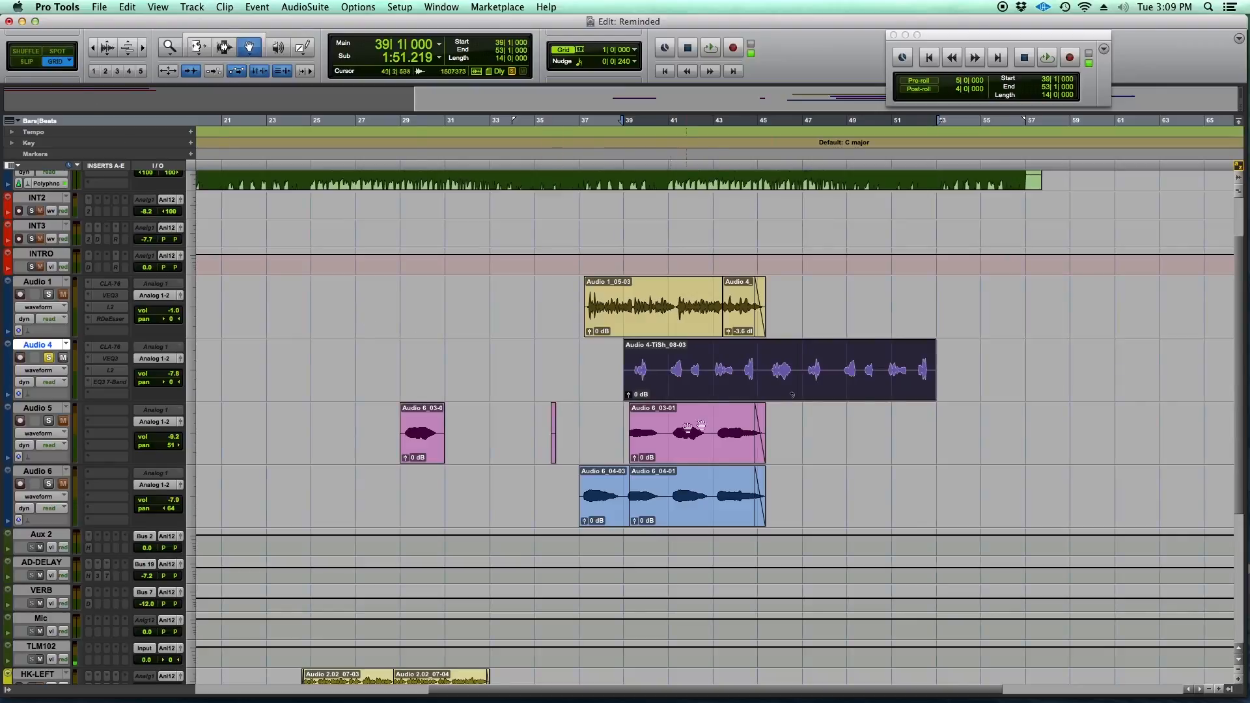
pyautogui.click(634, 52)
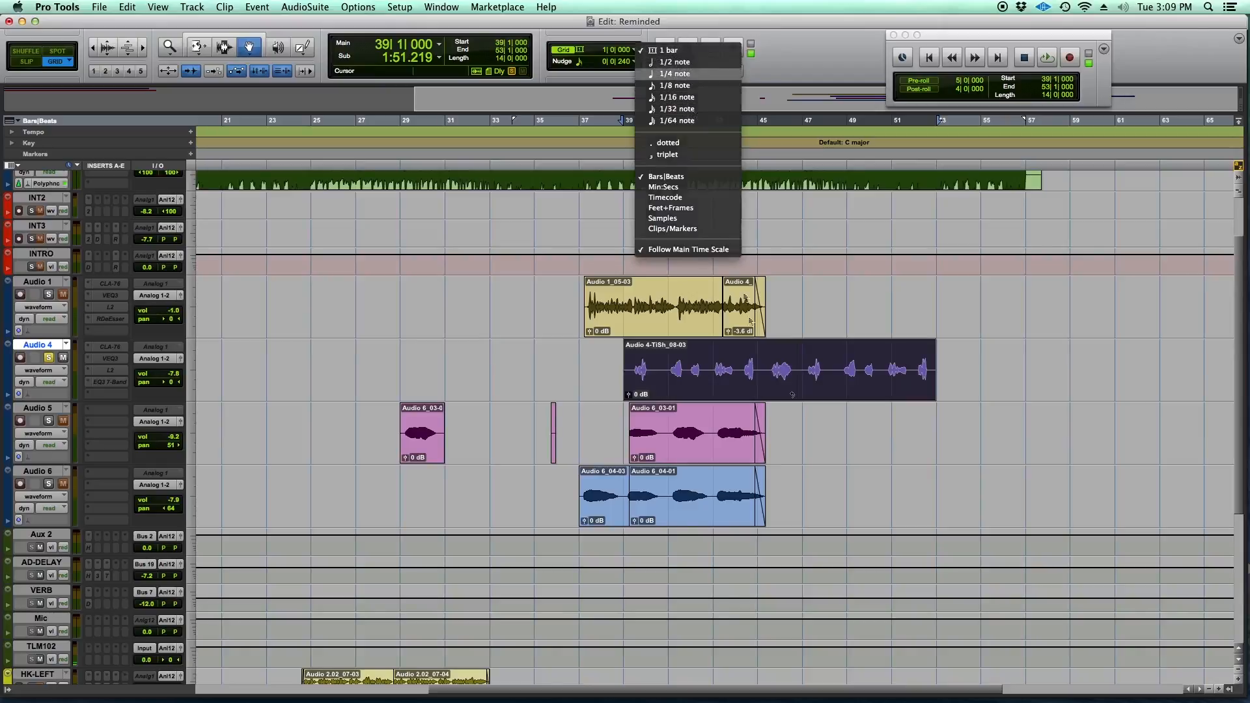
pyautogui.click(689, 76)
pyautogui.moveTo(679, 384); pyautogui.dragTo(716, 382)
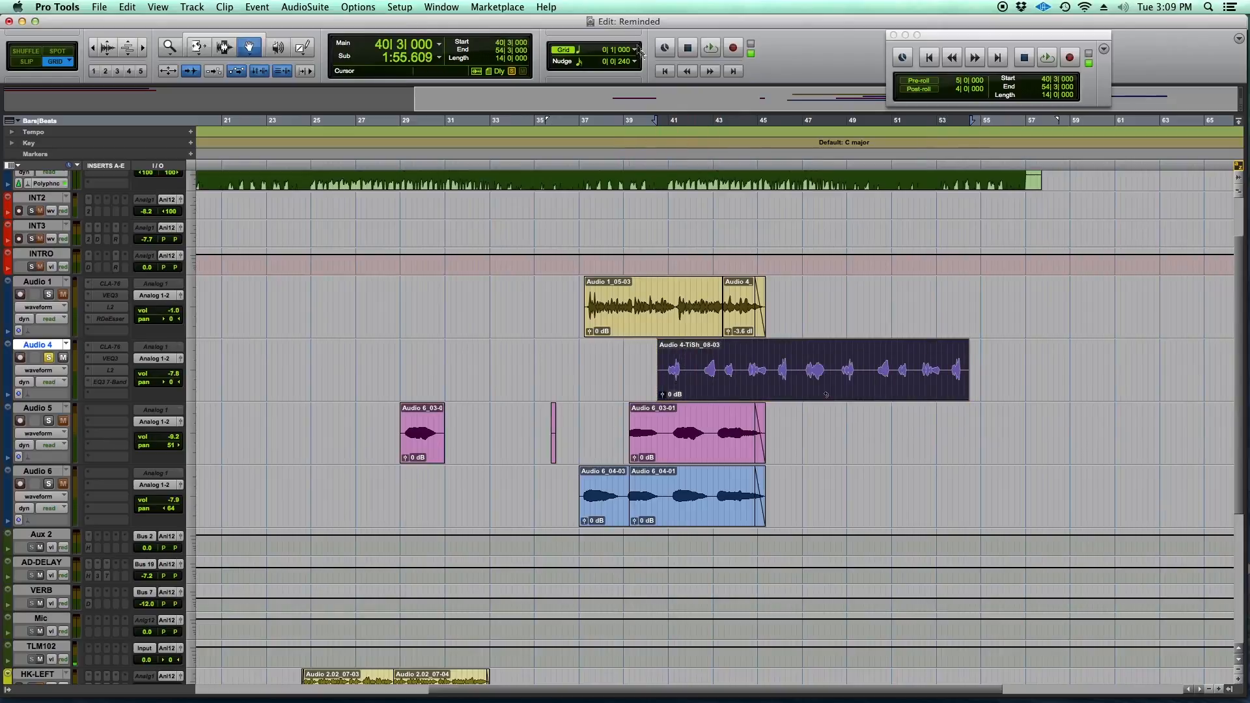
# Step: Set the grid to 1 bar and return the Audio 4 clip to its start at bar 39
pyautogui.click(633, 50)
pyautogui.click(670, 29)
pyautogui.moveTo(729, 389)
pyautogui.mouseDown()
pyautogui.moveTo(650, 385)
pyautogui.moveTo(731, 385)
pyautogui.mouseUp()
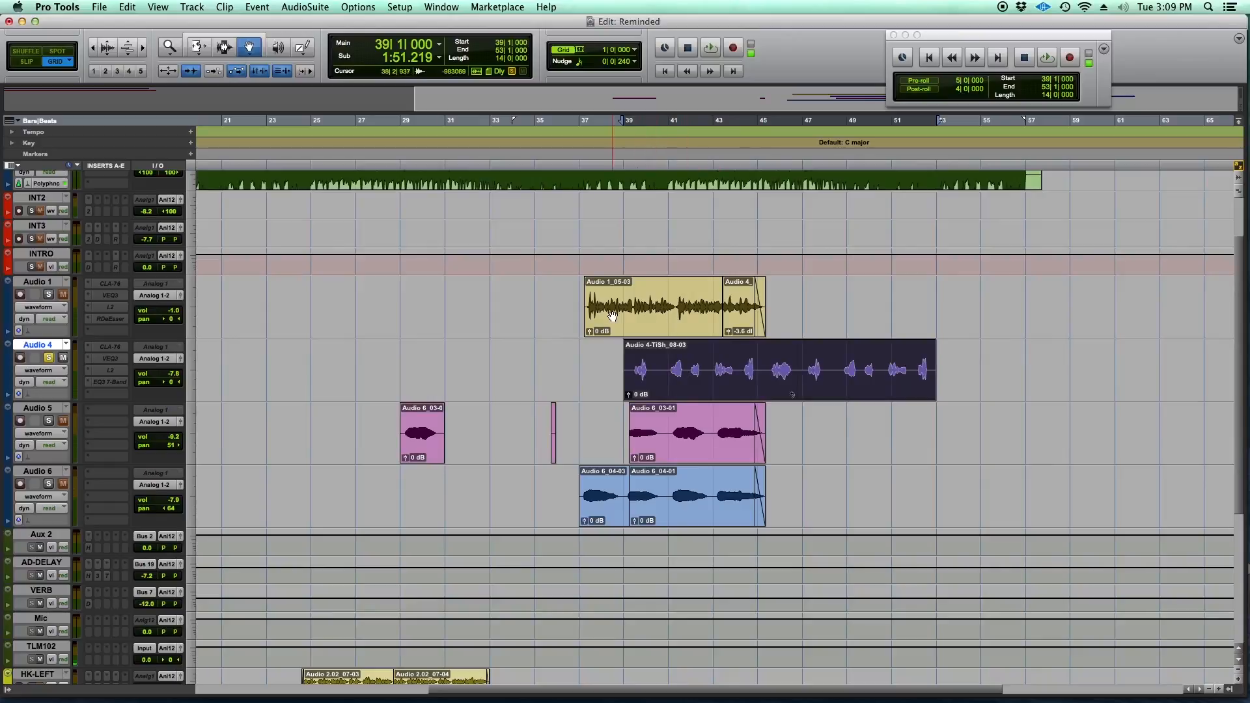
# Step: Try snapping the Audio 4 clip to the start of Audio 1_05-03 at 37|2|000 and return it to bar 39
pyautogui.click(664, 314)
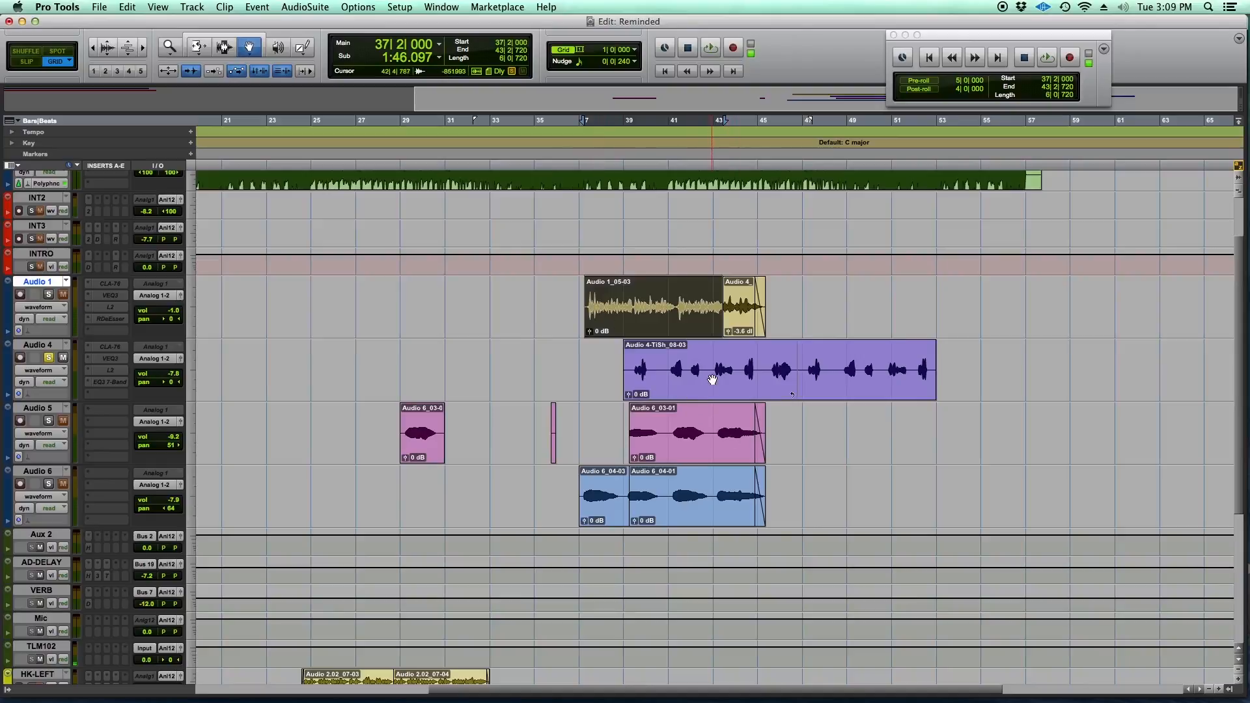
pyautogui.click(547, 302)
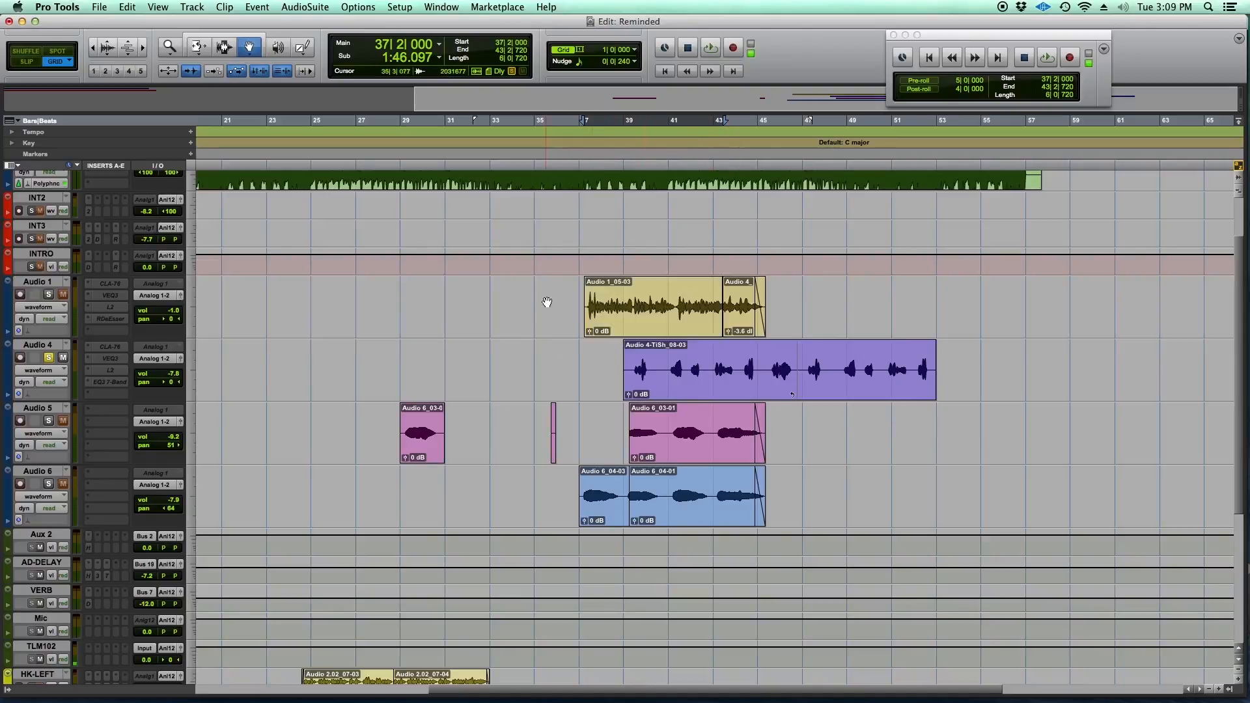
pyautogui.click(627, 317)
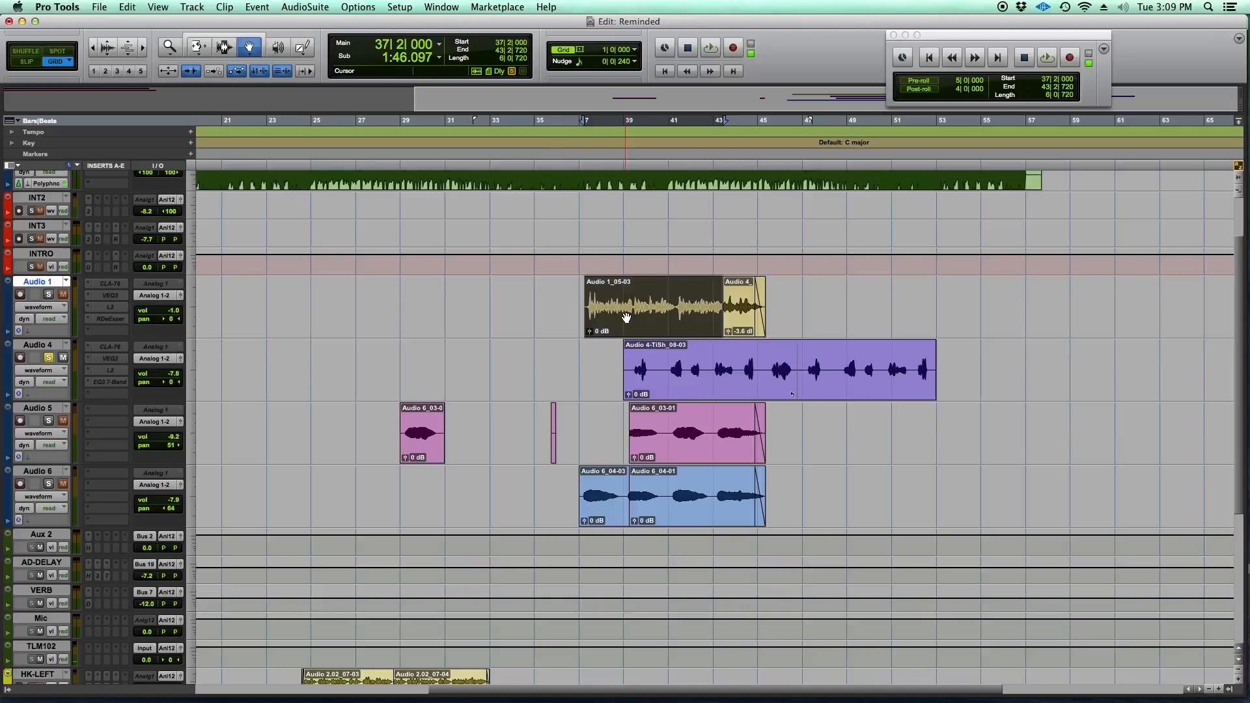
pyautogui.keyDown('ctrl'); pyautogui.click(696, 388); pyautogui.keyUp('ctrl')
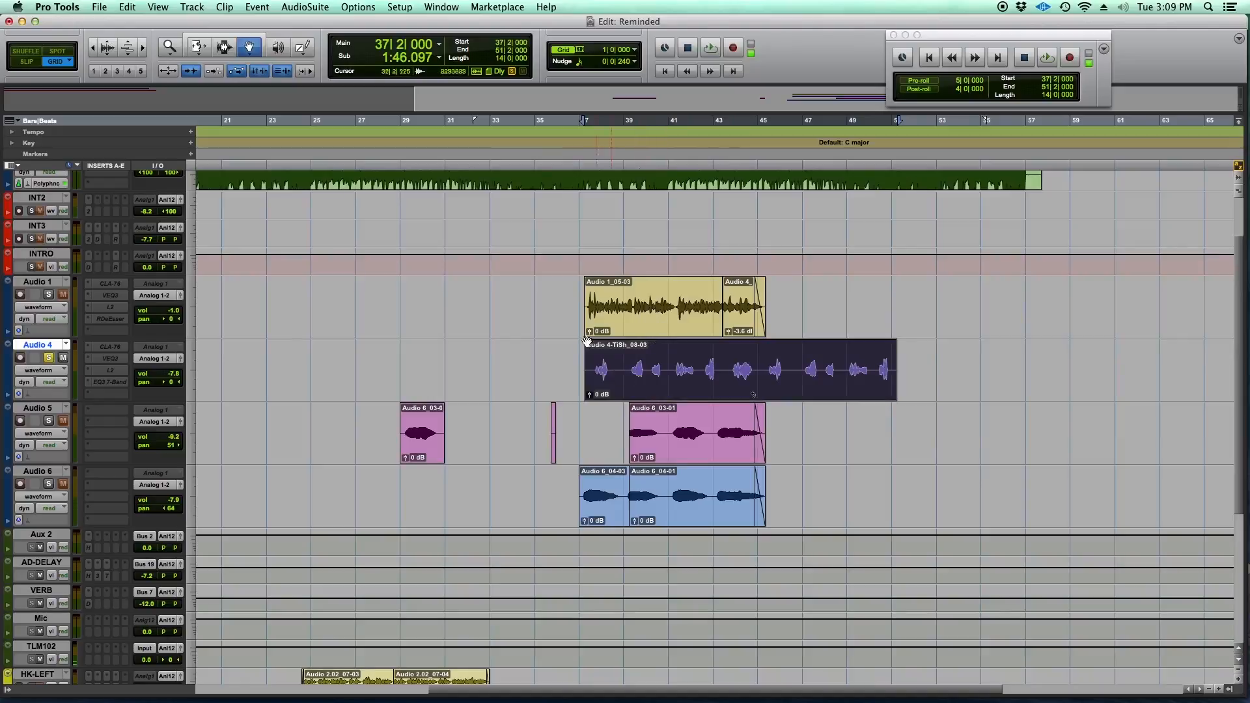
pyautogui.moveTo(676, 365); pyautogui.dragTo(729, 389)
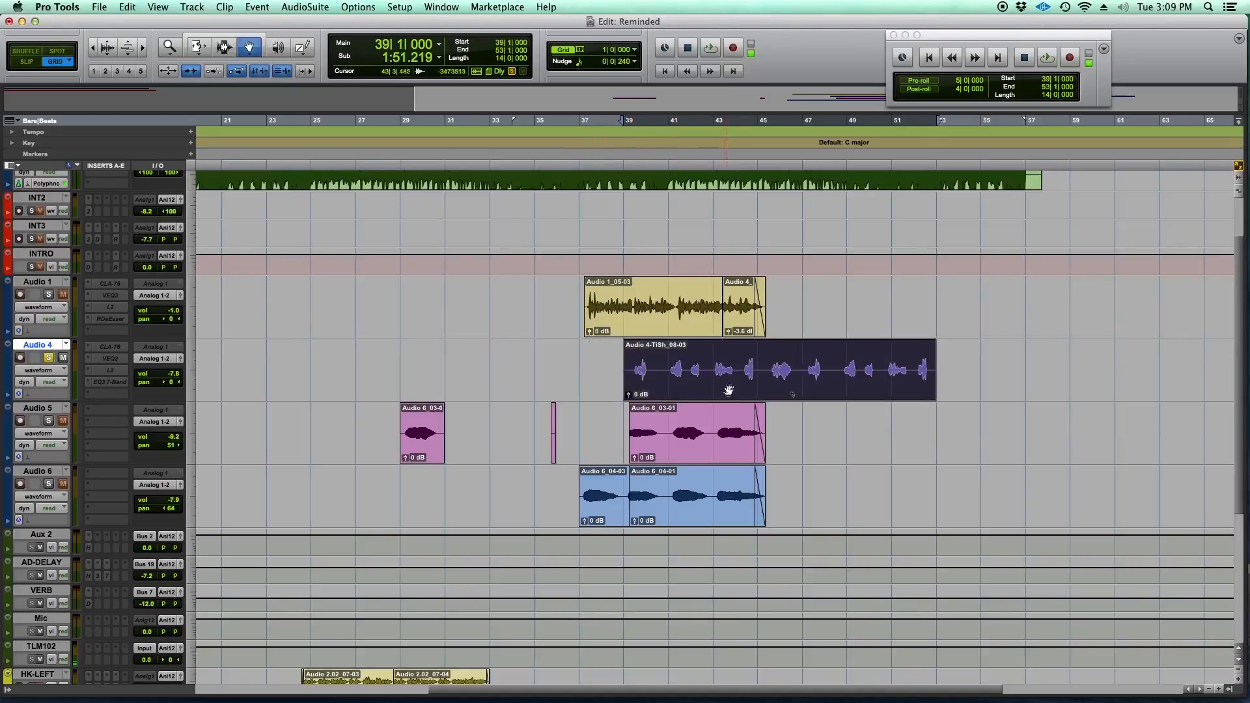
# Step: Snap the Audio 4 clip to the start of Audio 1_05-03 at 37|2|000 and compare the two clips' starts
pyautogui.click(627, 312)
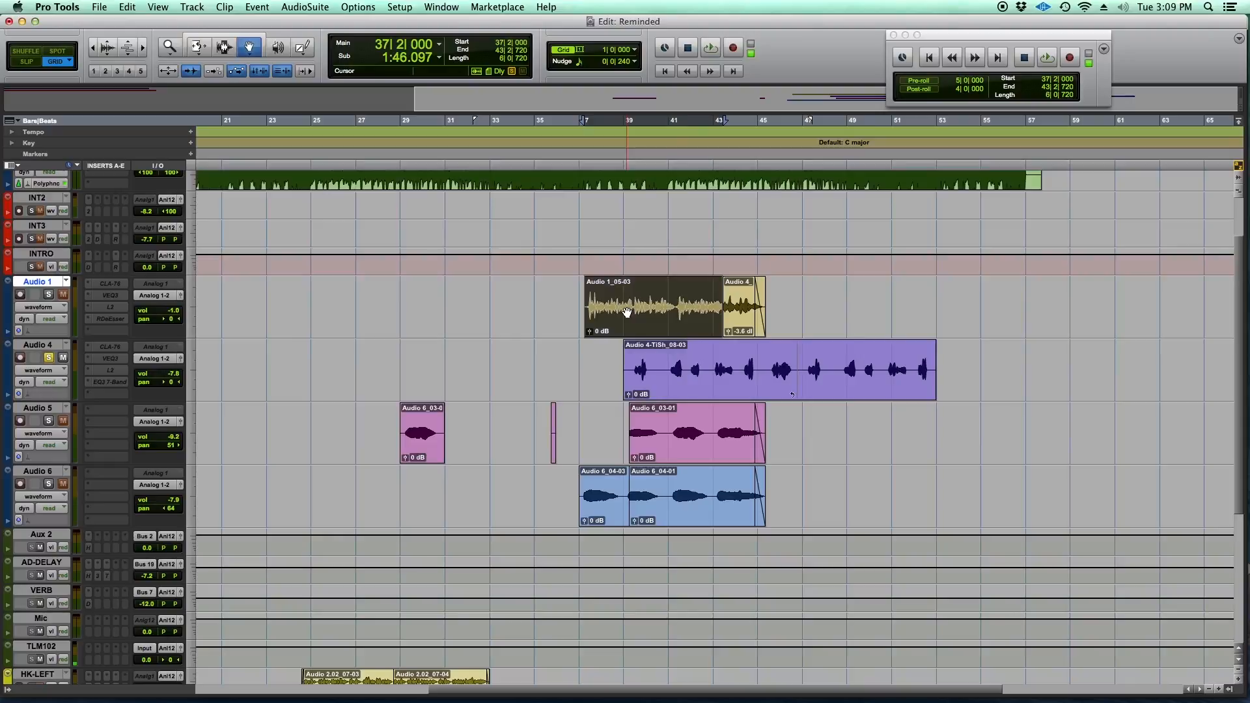
pyautogui.moveTo(729, 389); pyautogui.dragTo(625, 372)
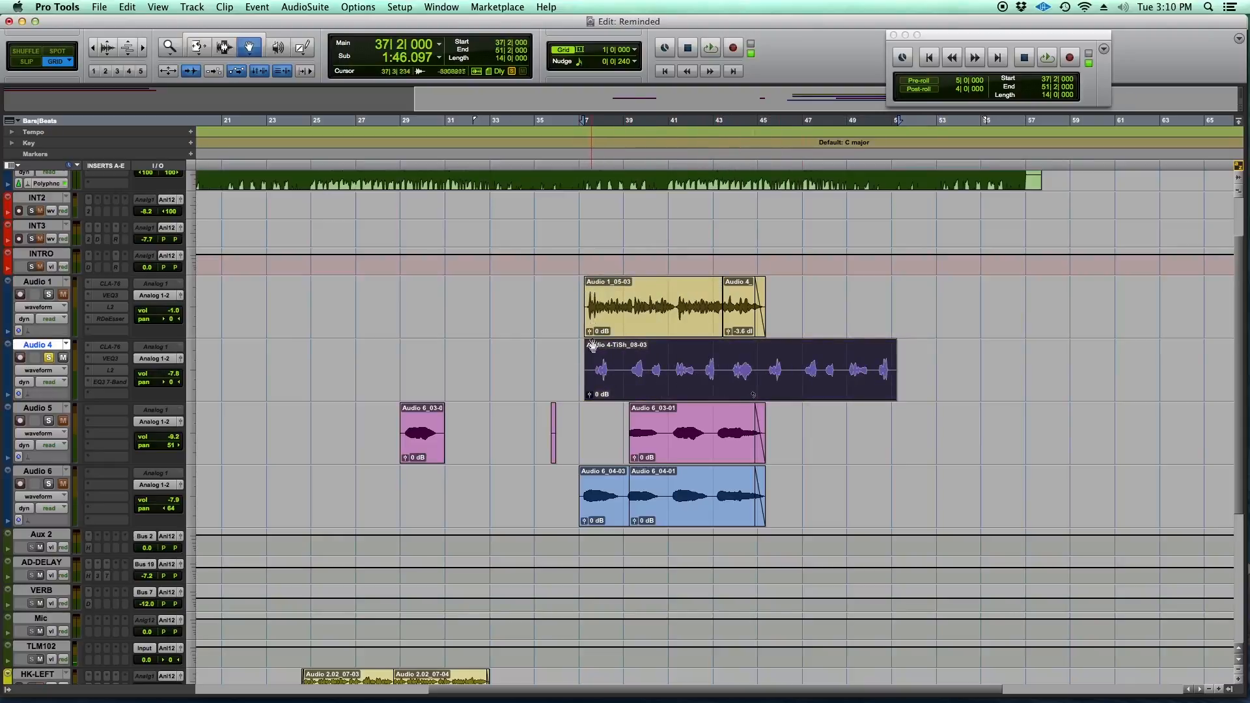
pyautogui.press('t')
pyautogui.press('t')
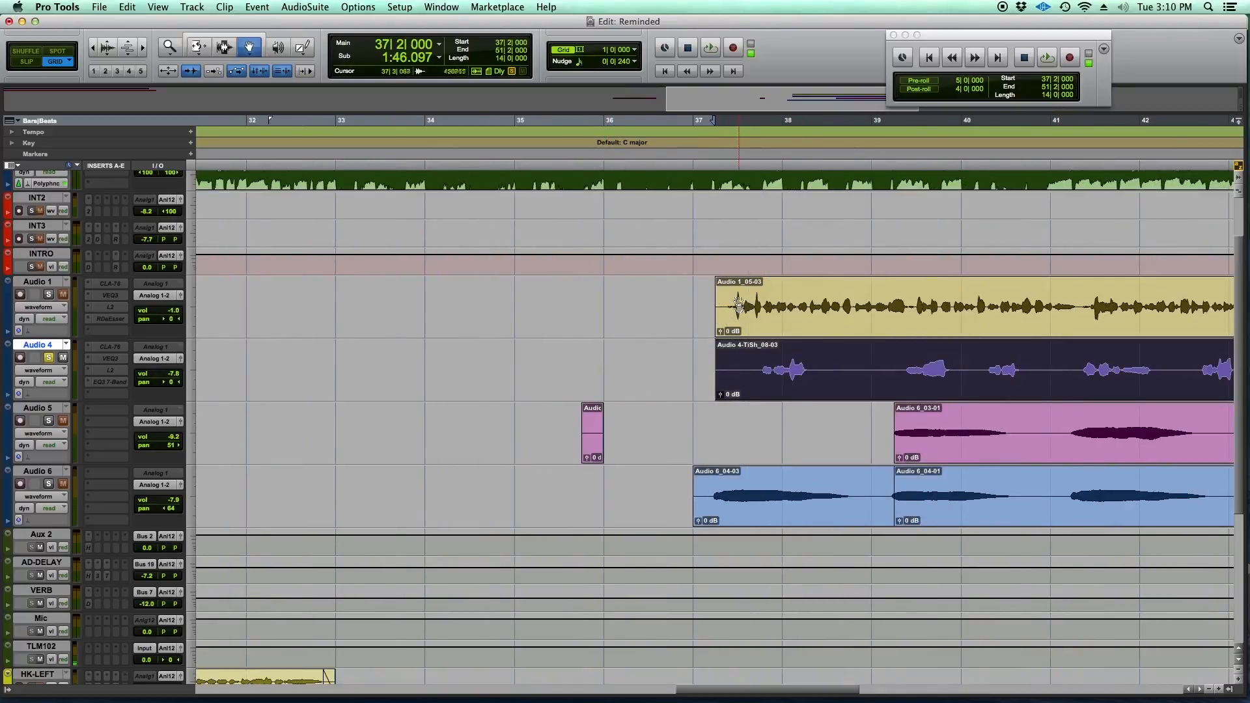
pyautogui.click(770, 310)
pyautogui.click(748, 377)
pyautogui.click(737, 319)
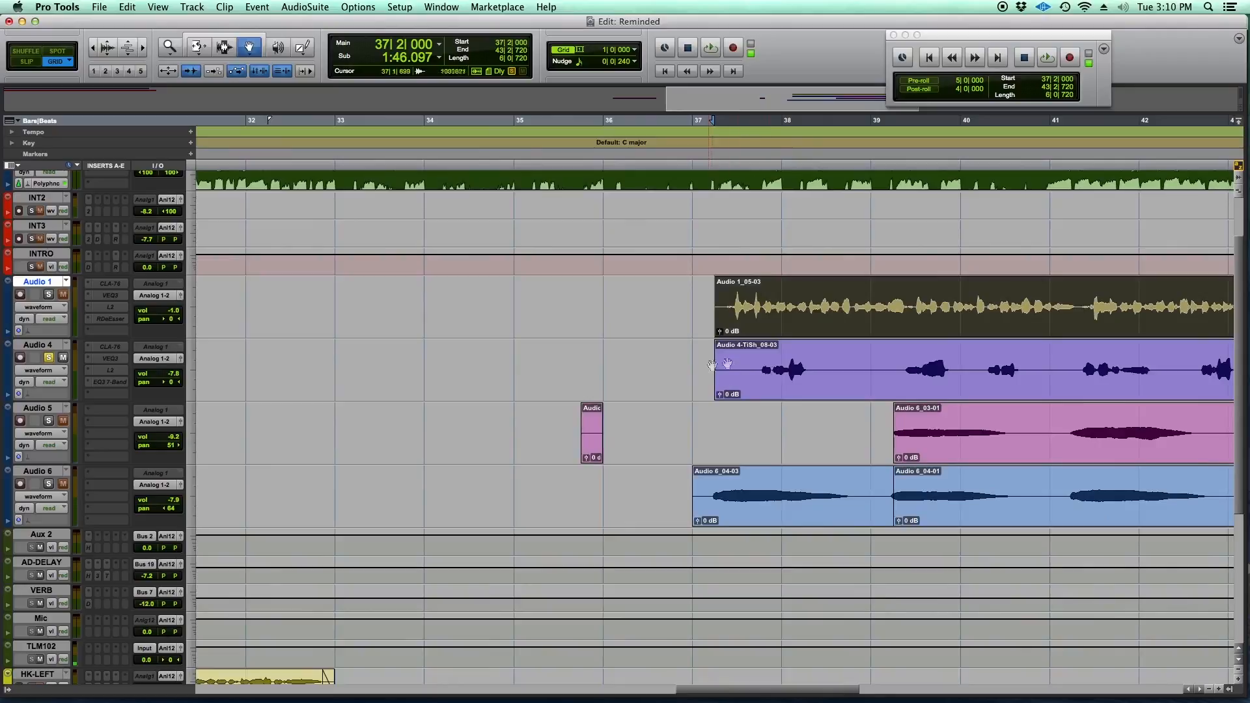
# Step: Activate the Smart Tool and select bar 37 to 38 on the Audio 4 track
pyautogui.press('e')
pyautogui.press('e')
pyautogui.click(228, 47)
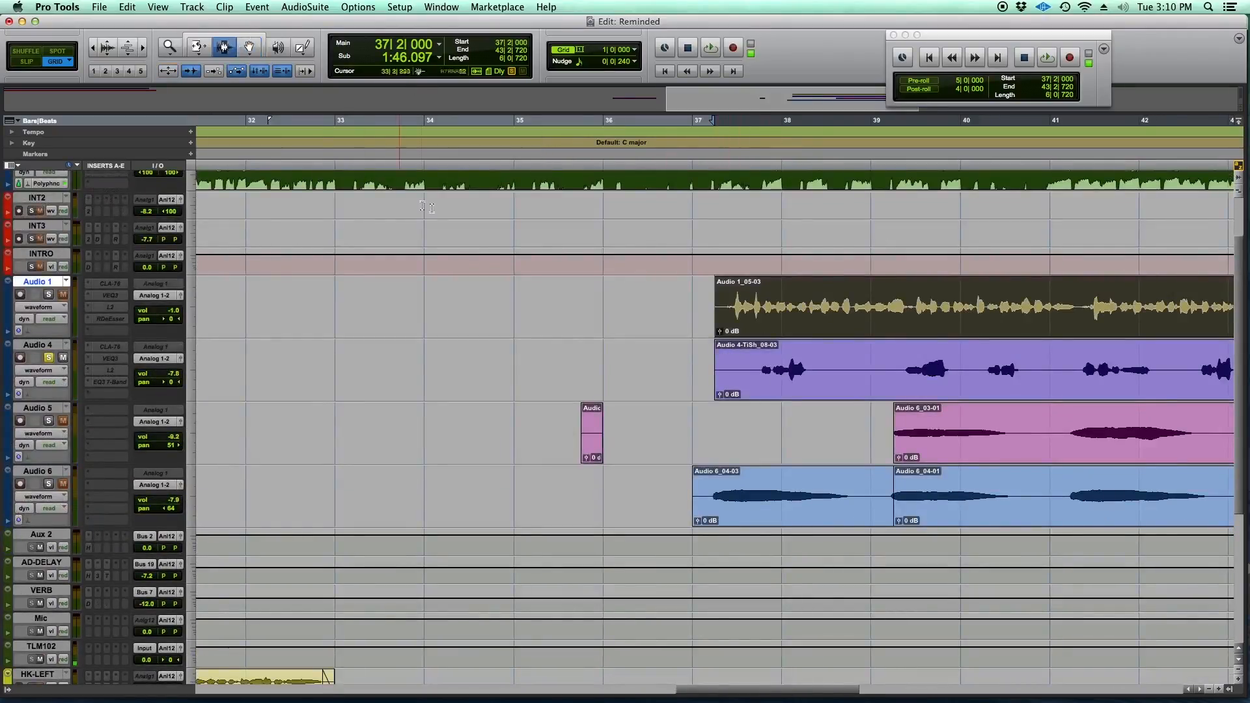
pyautogui.click(253, 36)
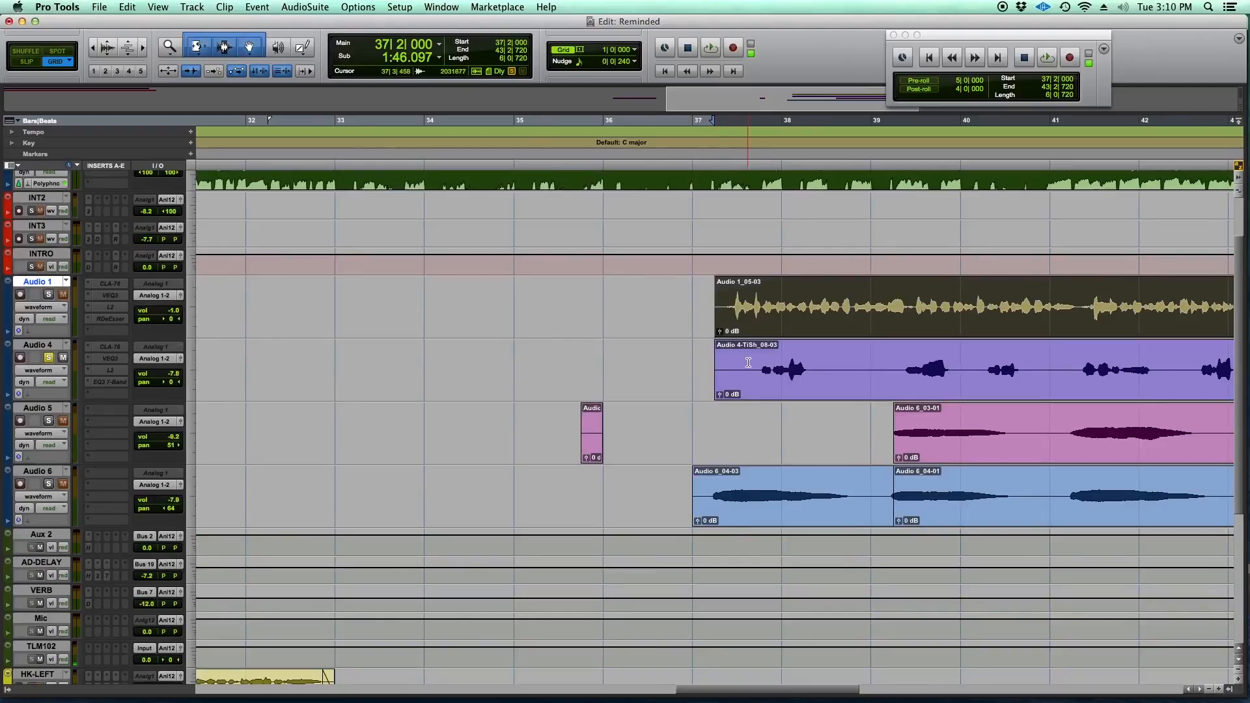
pyautogui.moveTo(748, 363); pyautogui.dragTo(687, 361)
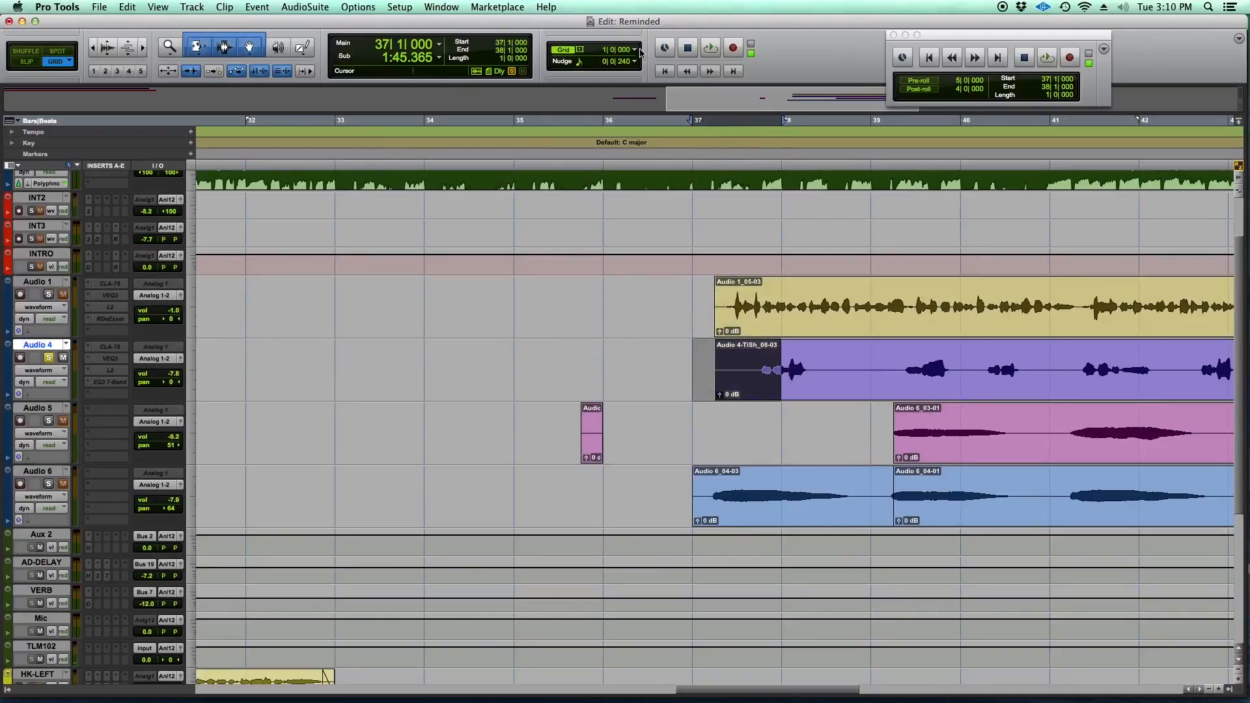
# Step: Set the grid to a 1/32 note and try selections from 36|4|480 to 37|3|720 on Audio 4 and of the Audio 1_05-03 clip
pyautogui.click(632, 52)
pyautogui.click(671, 104)
pyautogui.moveTo(754, 363); pyautogui.dragTo(681, 363)
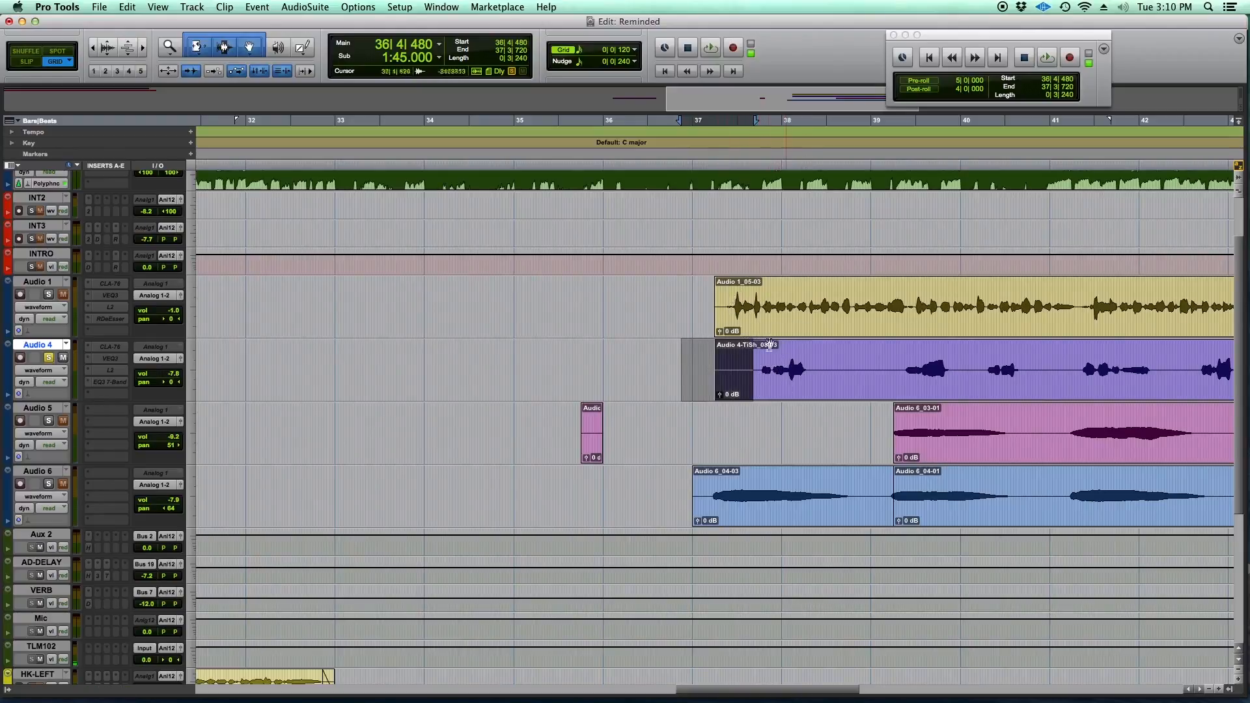
pyautogui.click(871, 312)
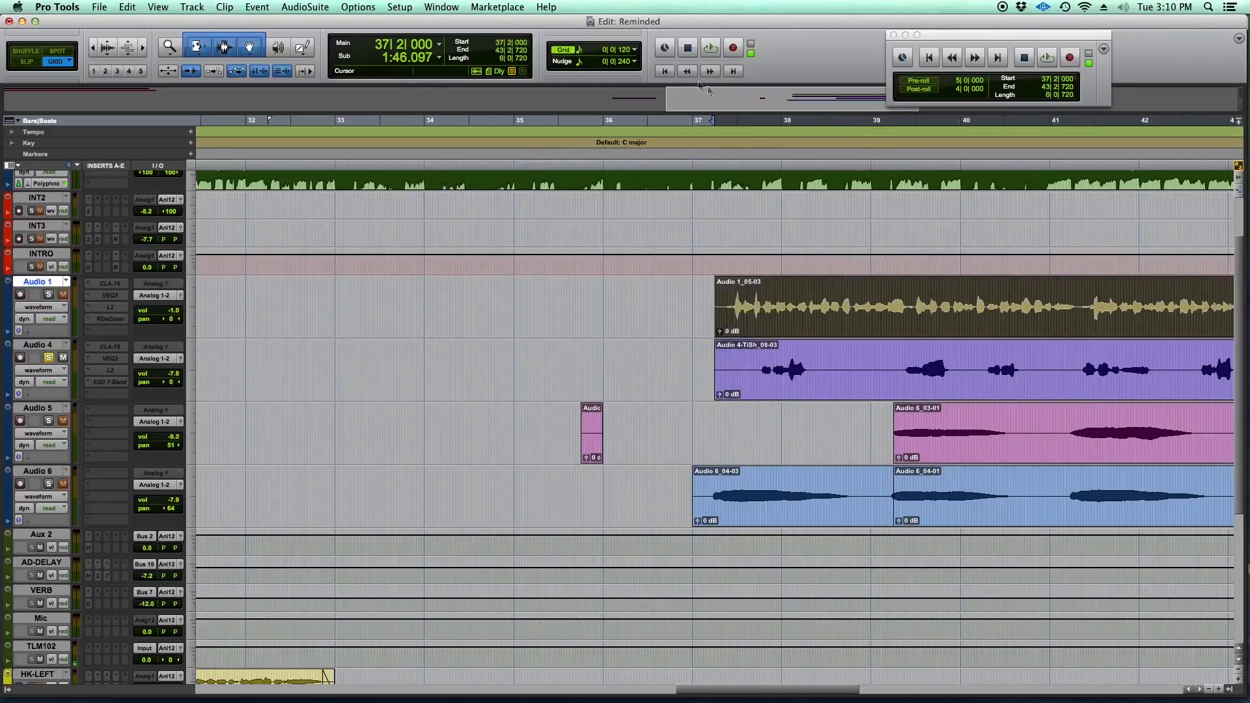
# Step: Move the Audio 4 clip so that it starts at 37|4|000, keeping the 1/32 note grid
pyautogui.click(634, 54)
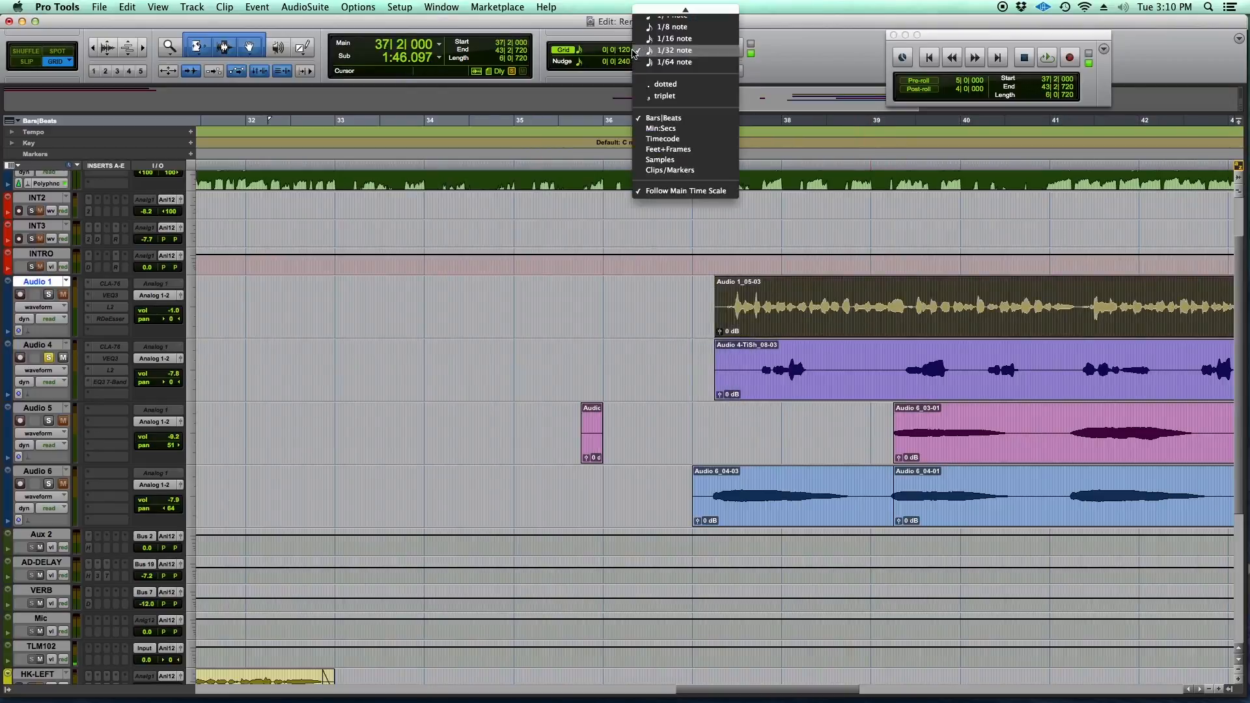
pyautogui.click(683, 360)
pyautogui.moveTo(720, 367); pyautogui.dragTo(761, 367)
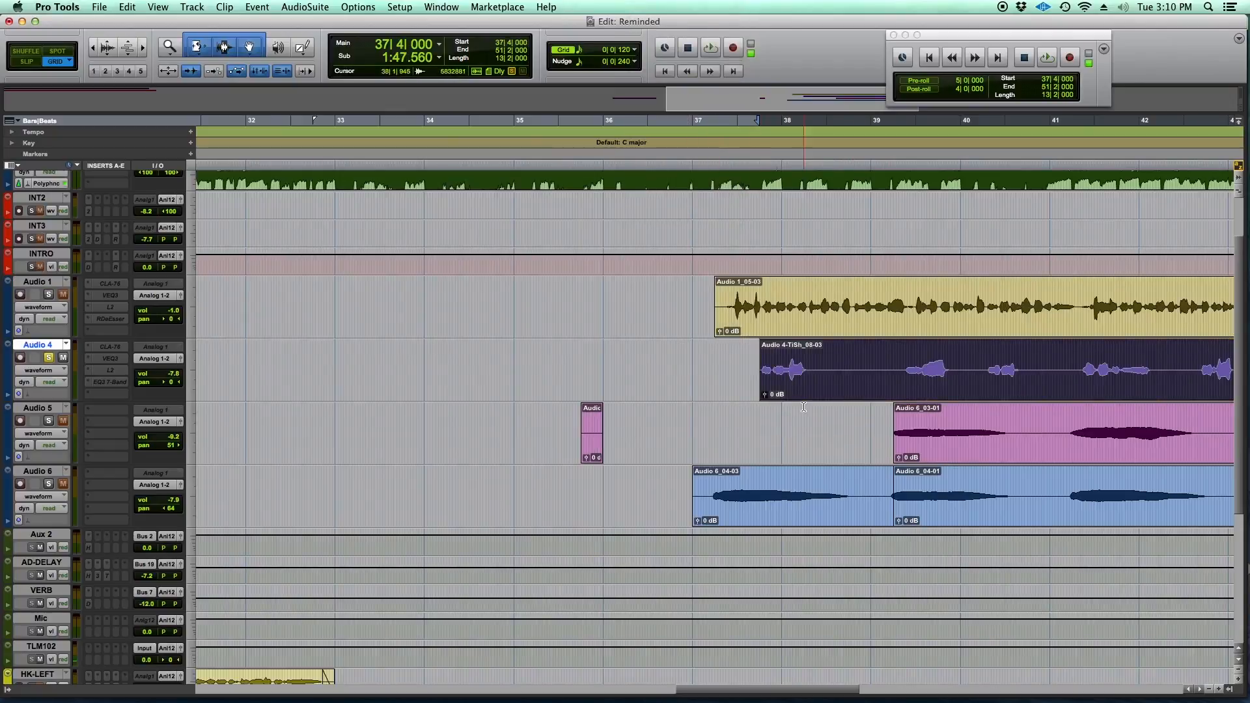
# Step: Trim the start of the Audio 1_05-03 clip to 37|2|480
pyautogui.click(776, 317)
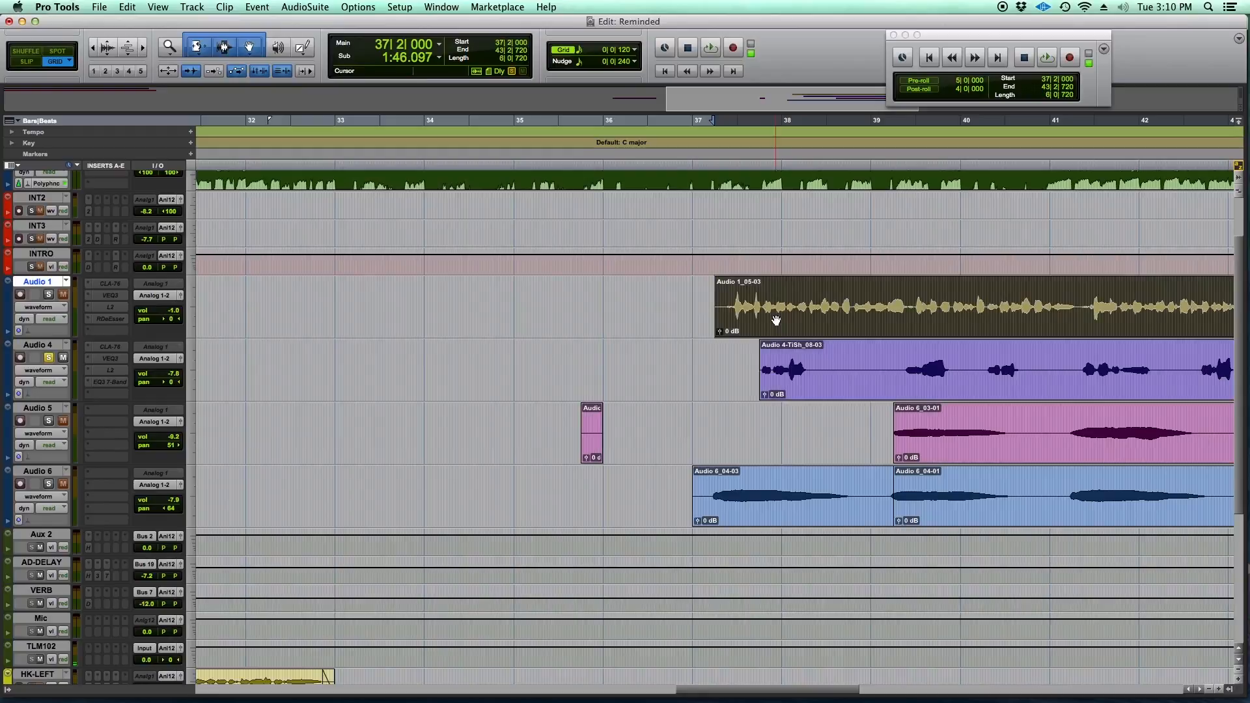
pyautogui.click(726, 317)
pyautogui.click(726, 317)
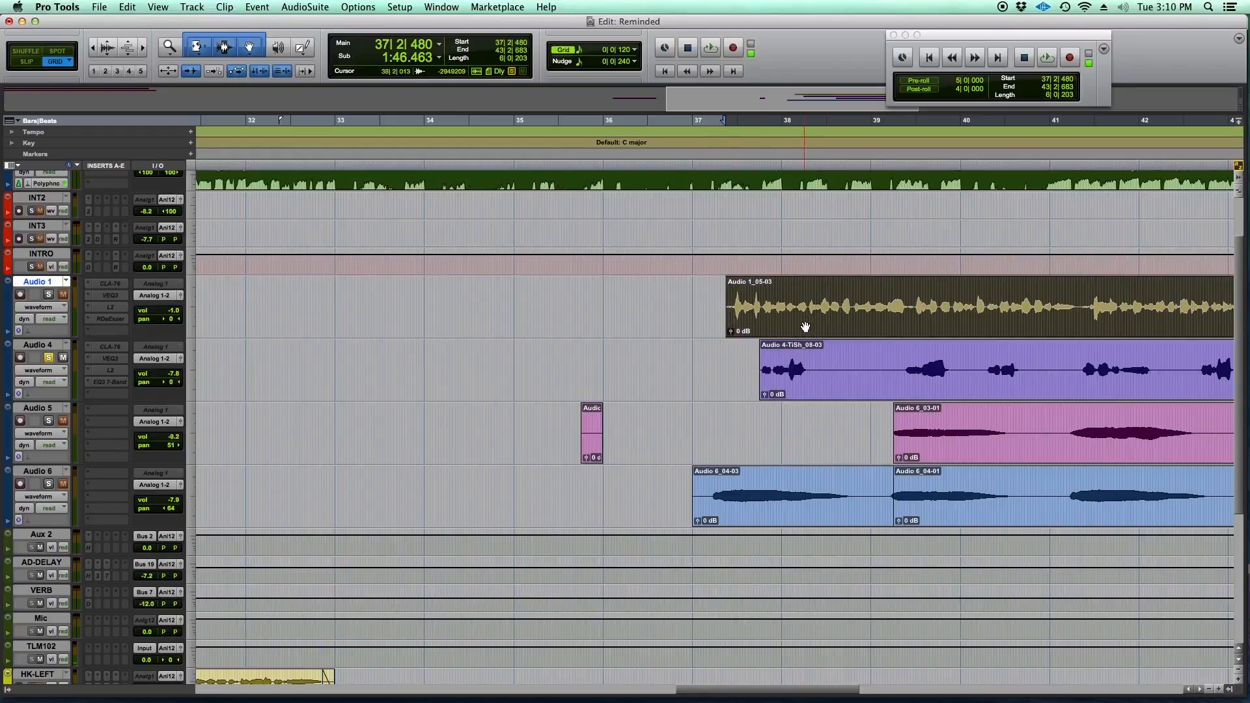
# Step: Snap the Audio 4 clip to the start of Audio 1_05-03 at 37|2|480 and nudge it forward to 37|2|720
pyautogui.click(826, 322)
pyautogui.click(832, 381)
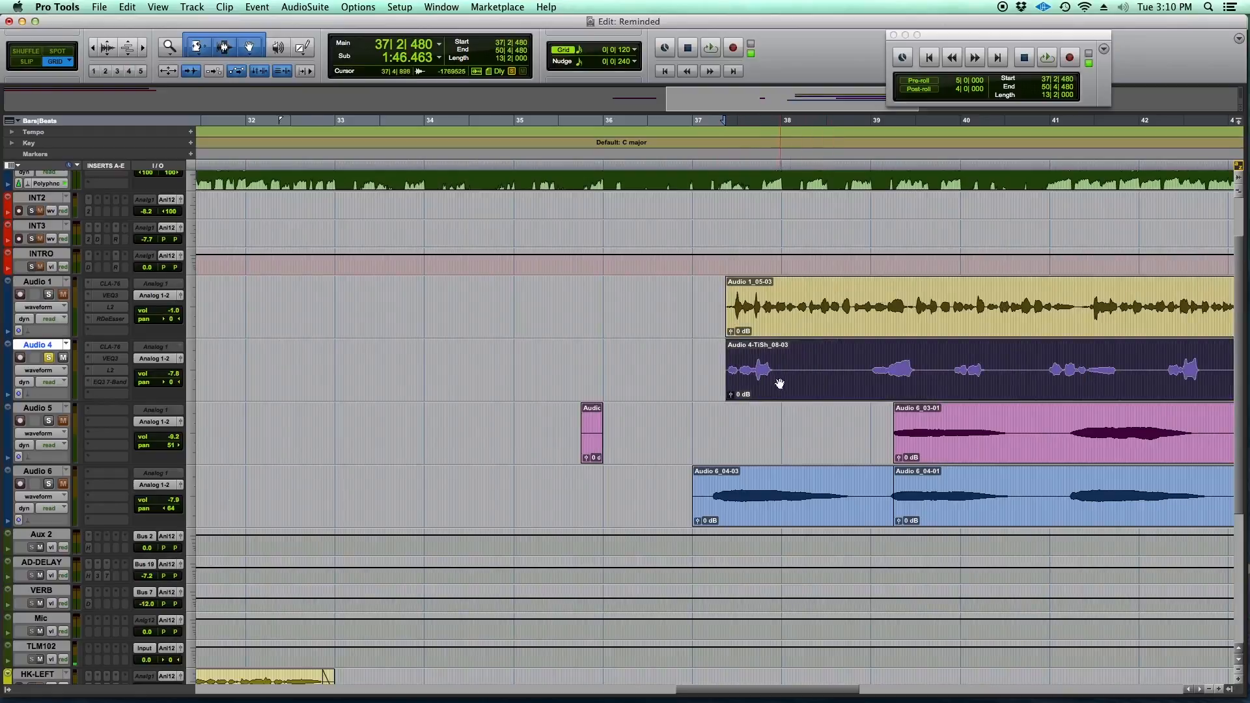
pyautogui.press('+')
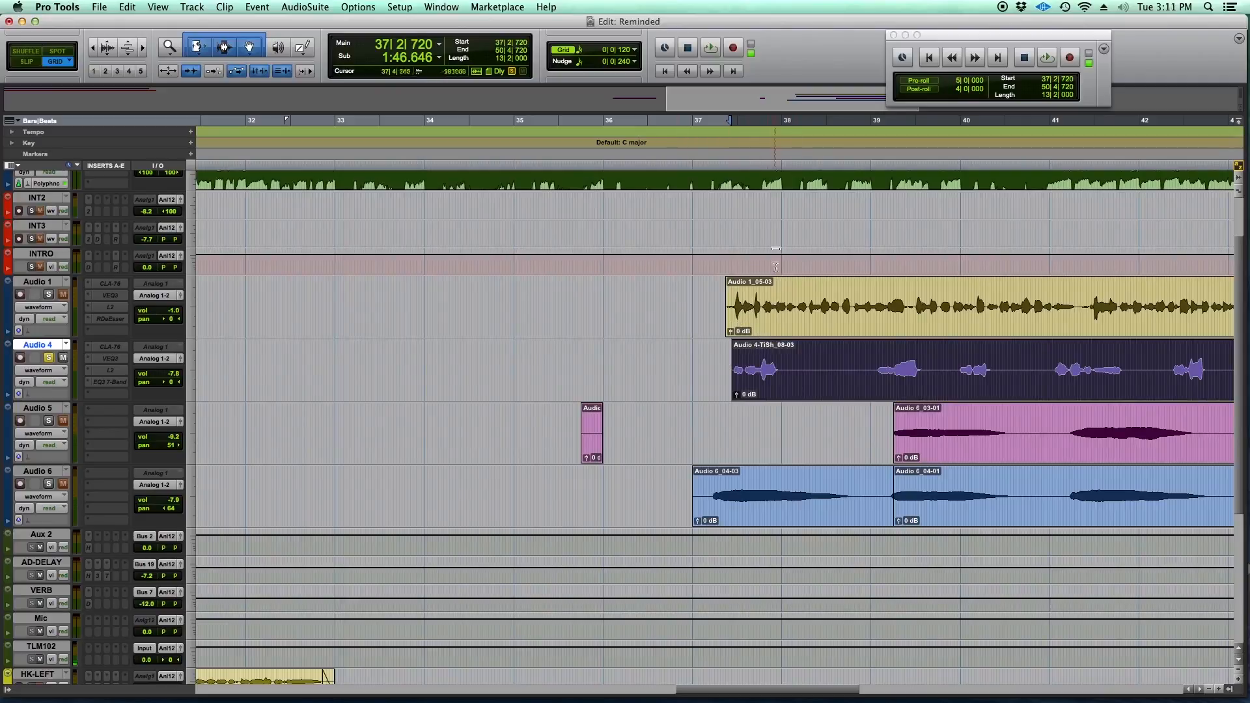
# Step: Set the grid to 1 bar and place the edit cursor on the bar lines from 33 to 35 on Audio 5, ending at bar 33
pyautogui.click(636, 51)
pyautogui.click(678, 13)
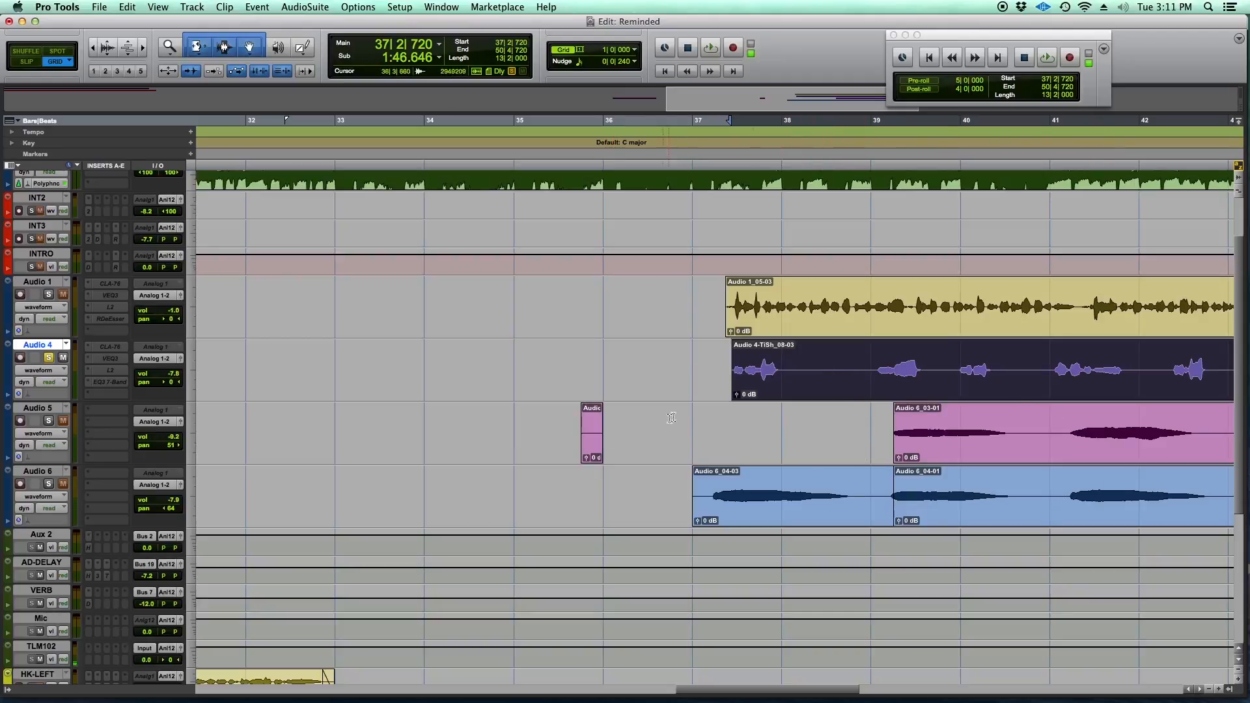
pyautogui.click(592, 443)
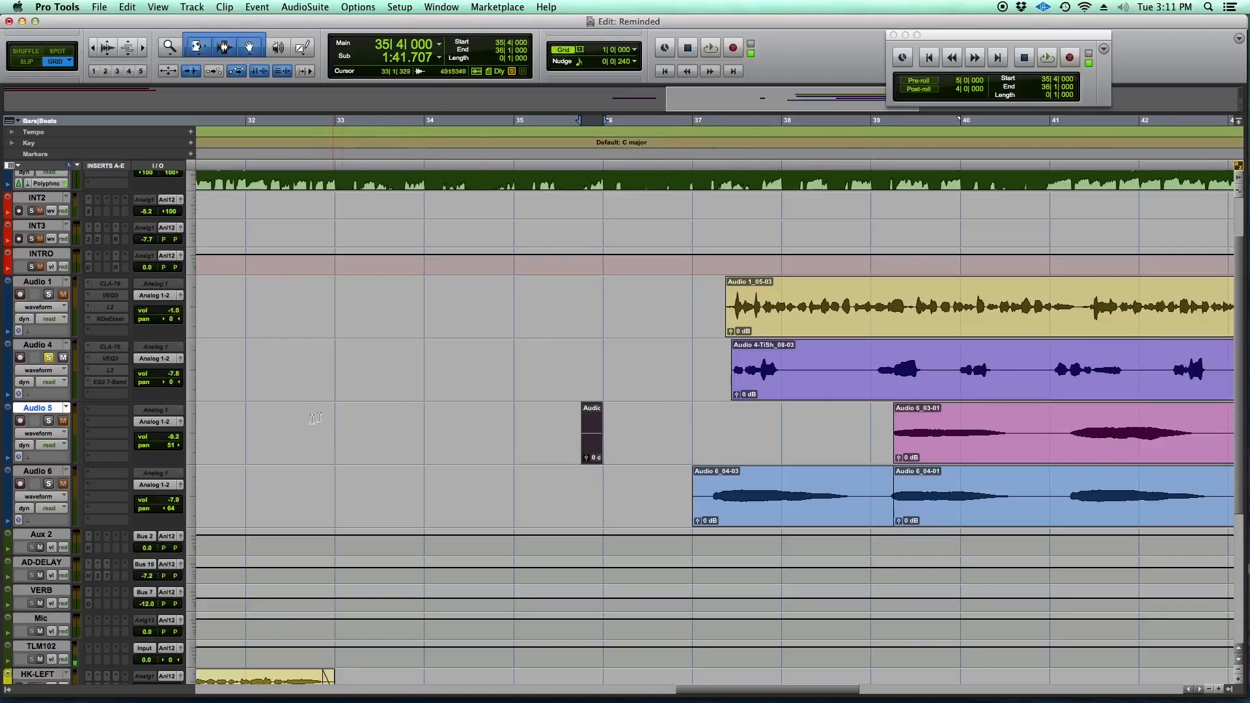
pyautogui.click(337, 416)
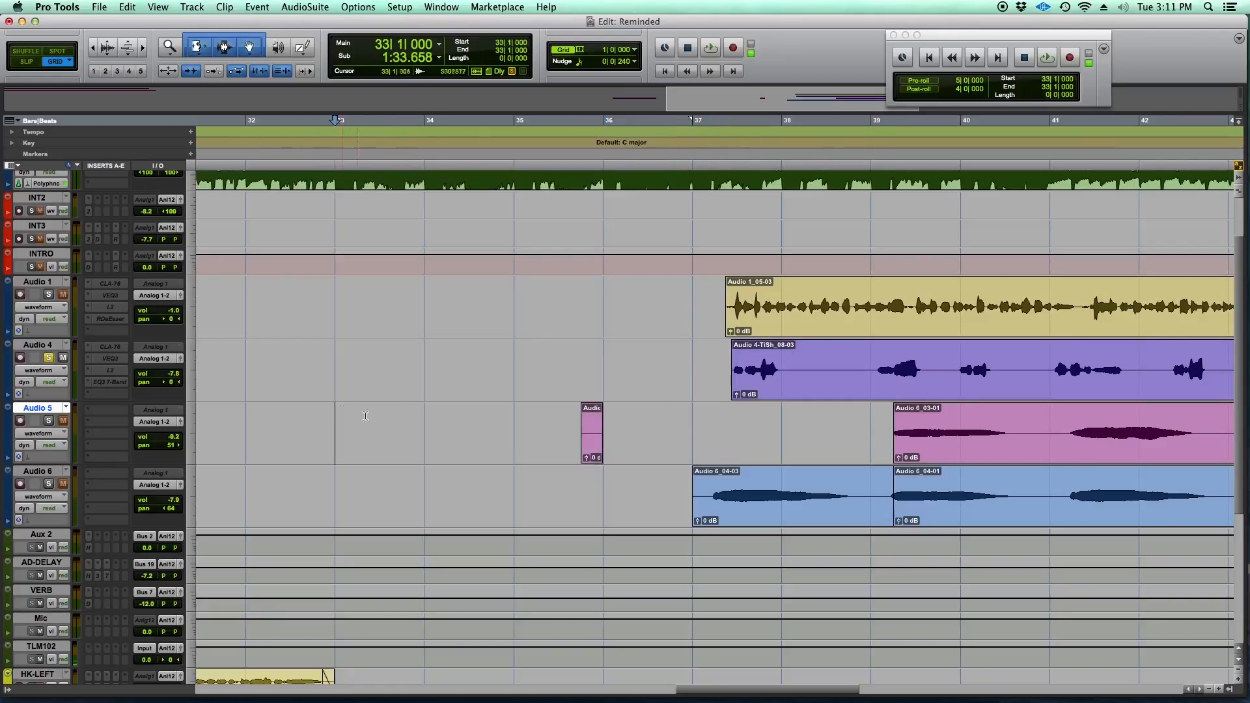
pyautogui.click(427, 419)
pyautogui.click(509, 426)
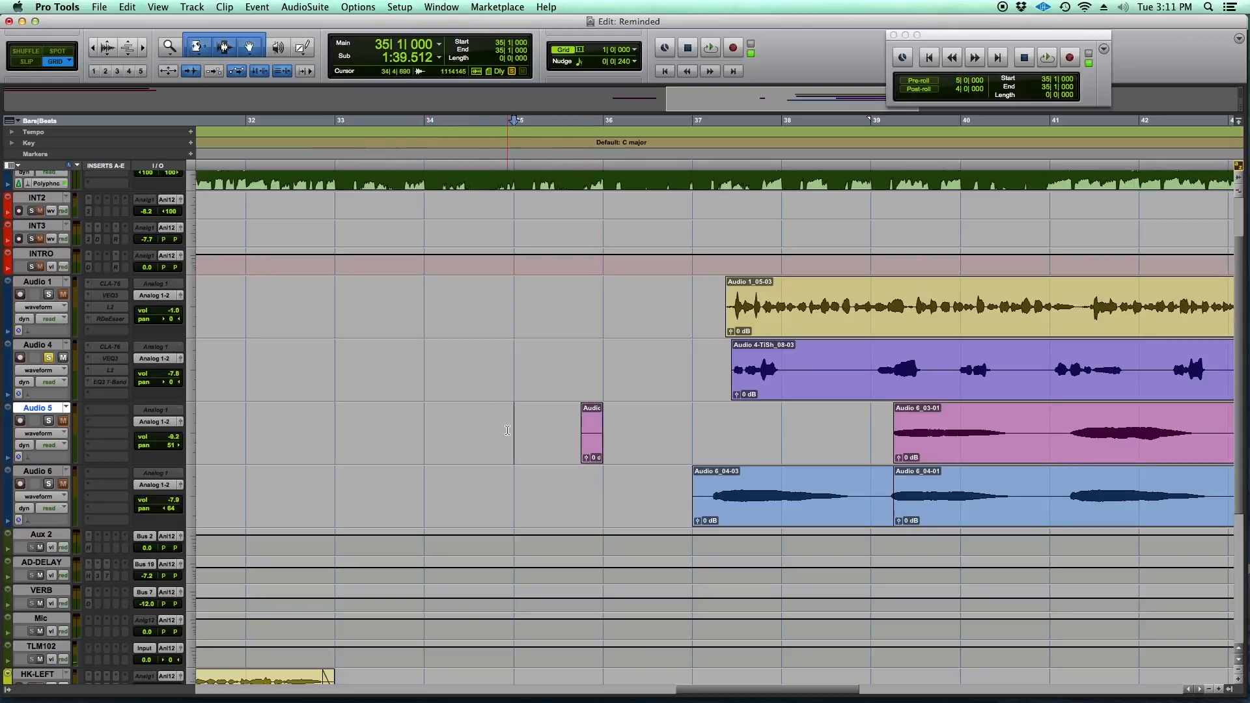
pyautogui.click(329, 416)
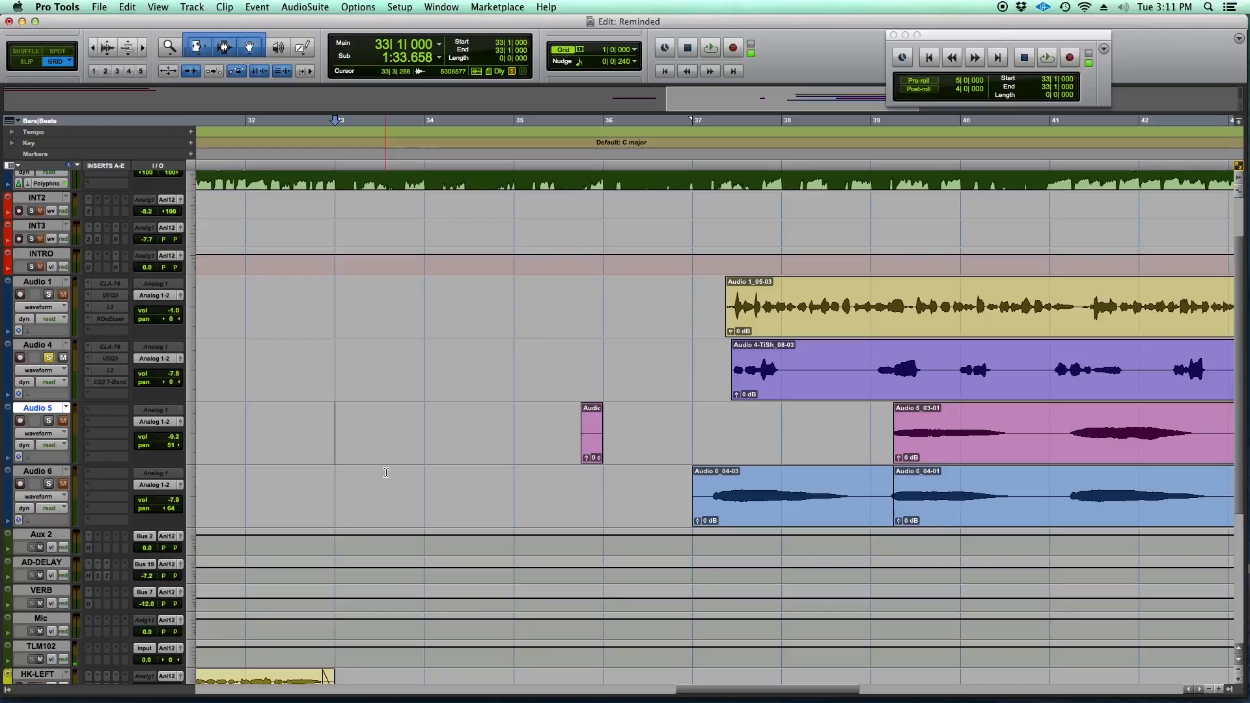
# Step: Try aligning the end of the short Audio 5 clip with bar 33, undo the move and place the cursor at bar 33 again
pyautogui.keyDown('ctrl'); pyautogui.keyDown('super'); pyautogui.click(590, 440); pyautogui.keyUp('super'); pyautogui.keyUp('ctrl')
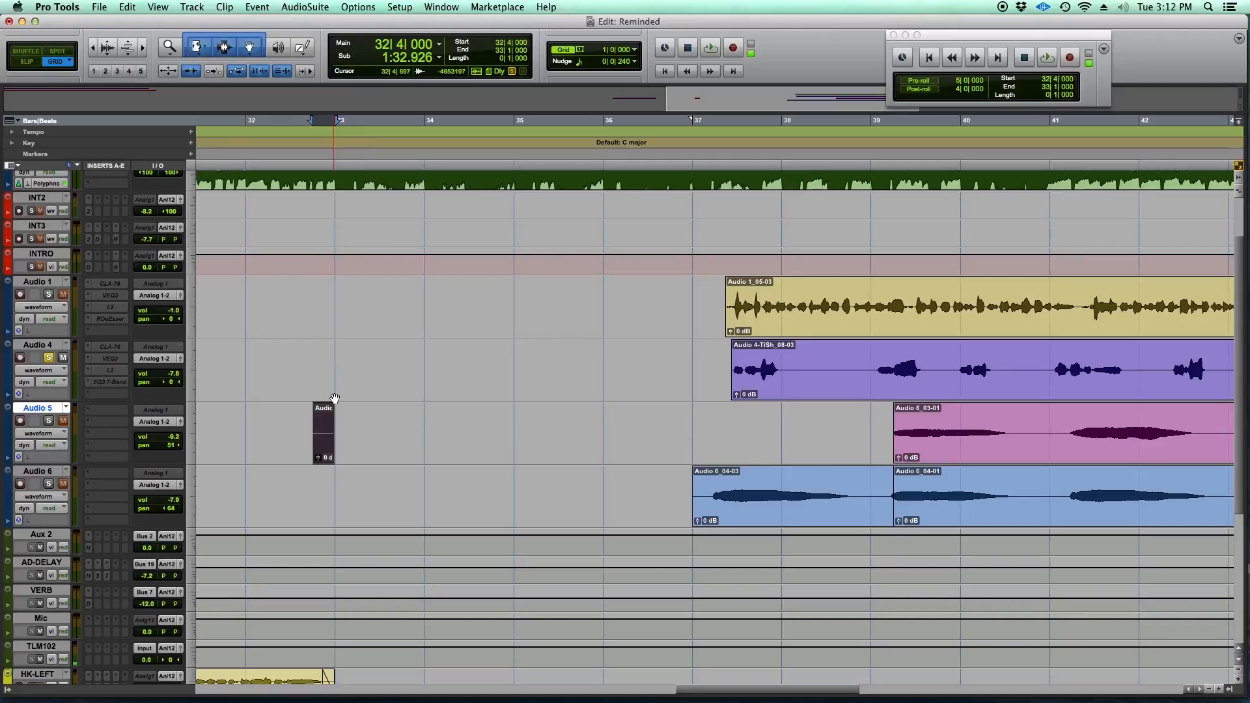
pyautogui.press('super+z')
pyautogui.click(335, 434)
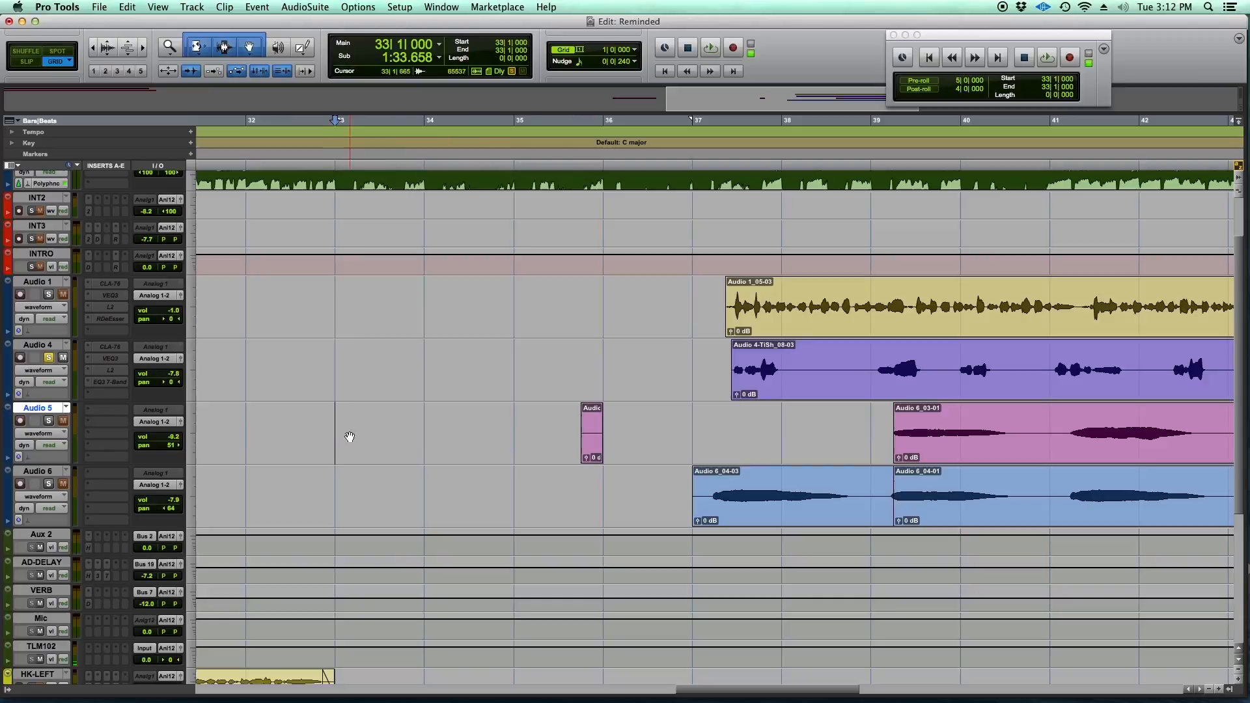
# Step: Place the edit cursor at bar 32 on Audio 5 and align the end of the short clip with it
pyautogui.click(247, 415)
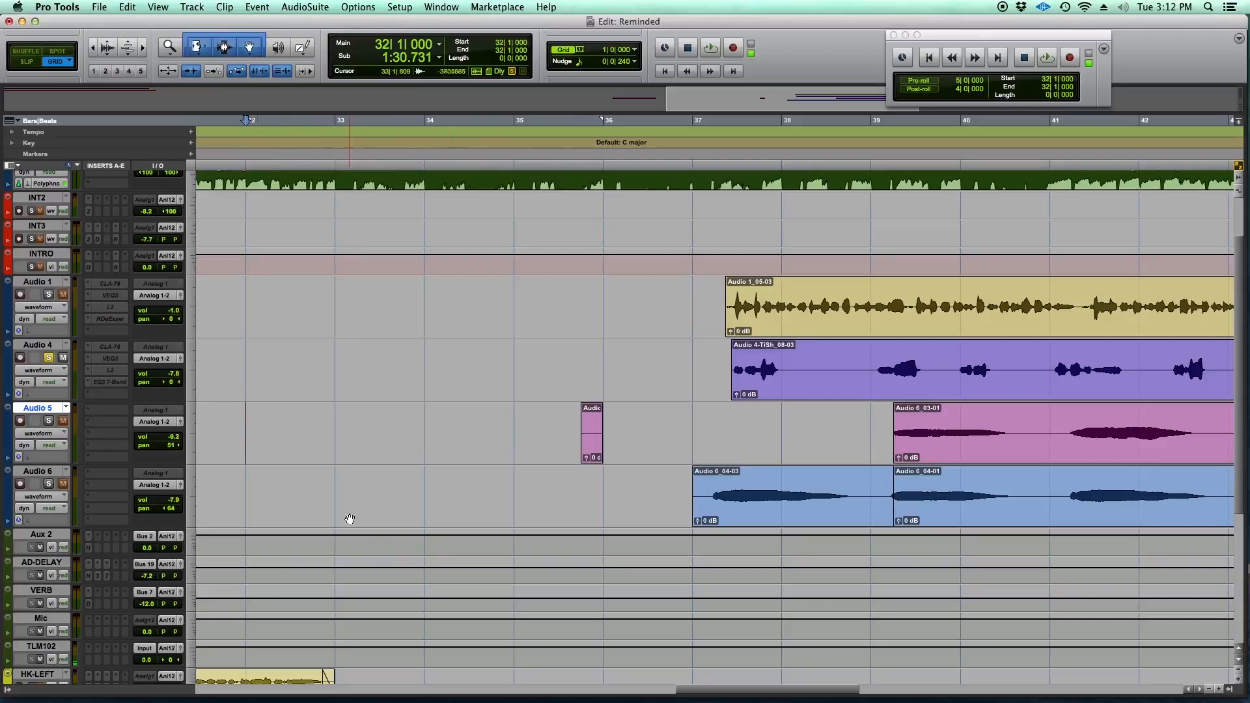
pyautogui.moveTo(706, 688); pyautogui.dragTo(667, 689)
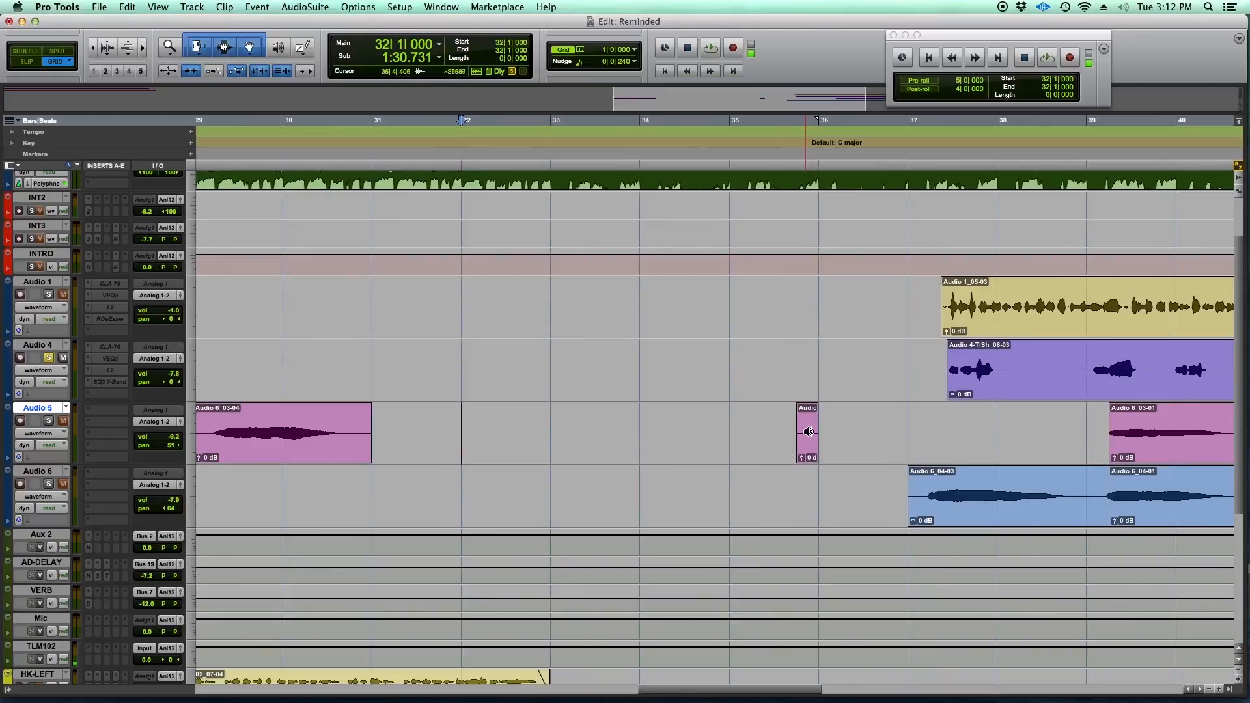
pyautogui.moveTo(806, 447); pyautogui.dragTo(449, 448)
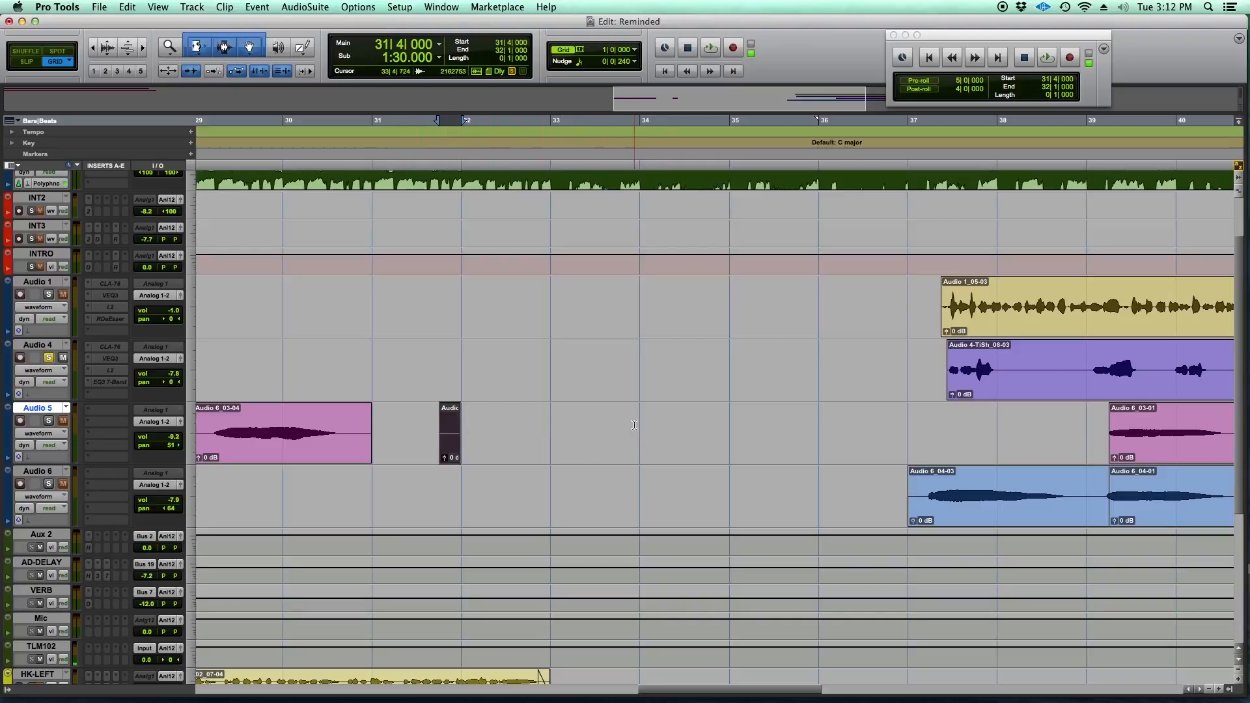
# Step: Place the edit cursor at bar 28 on Audio 1 and snap the Audio 1_05-03 clip there, starting at 28|1|480
pyautogui.press('super+bracketleft')
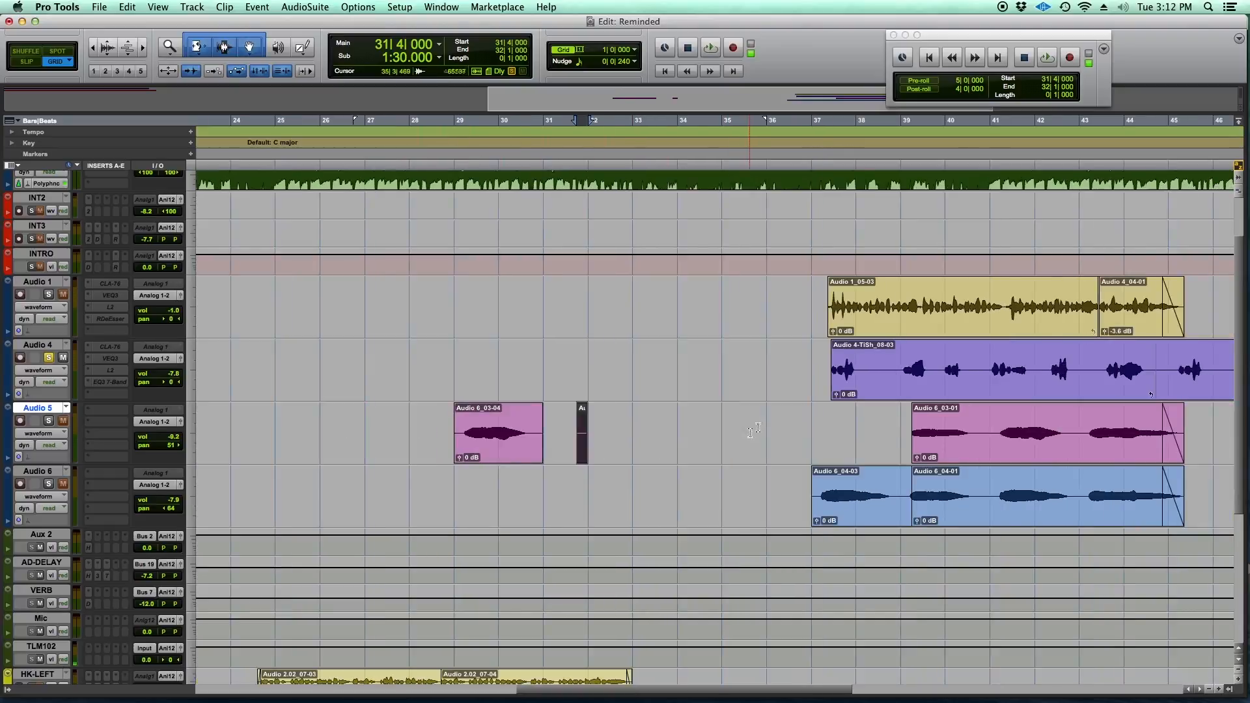
pyautogui.click(947, 327)
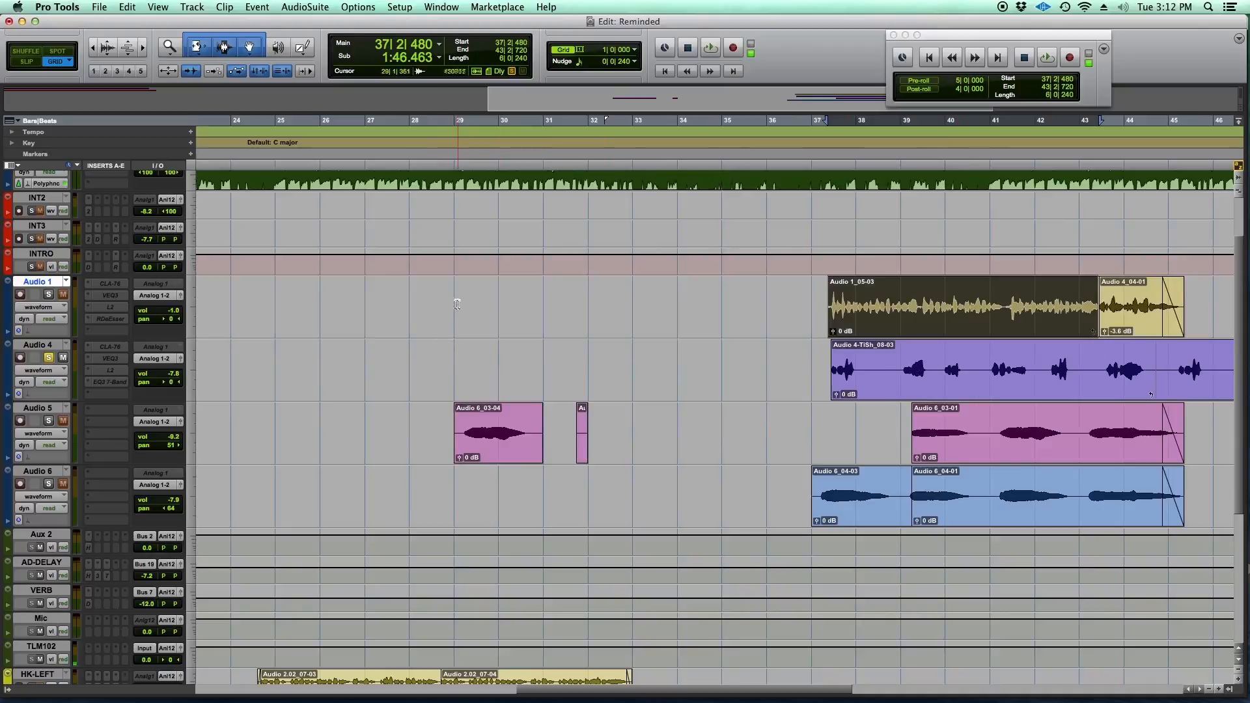
pyautogui.click(447, 334)
pyautogui.click(408, 295)
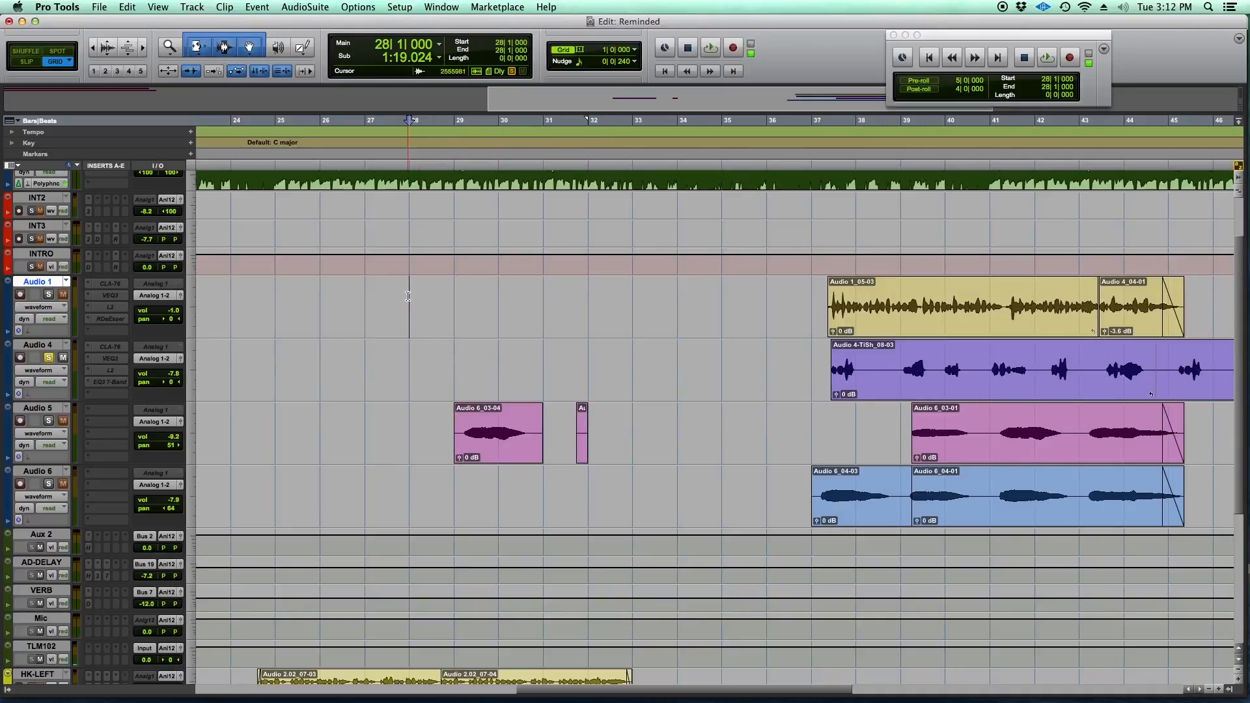
pyautogui.keyDown('ctrl'); pyautogui.click(981, 323); pyautogui.keyUp('ctrl')
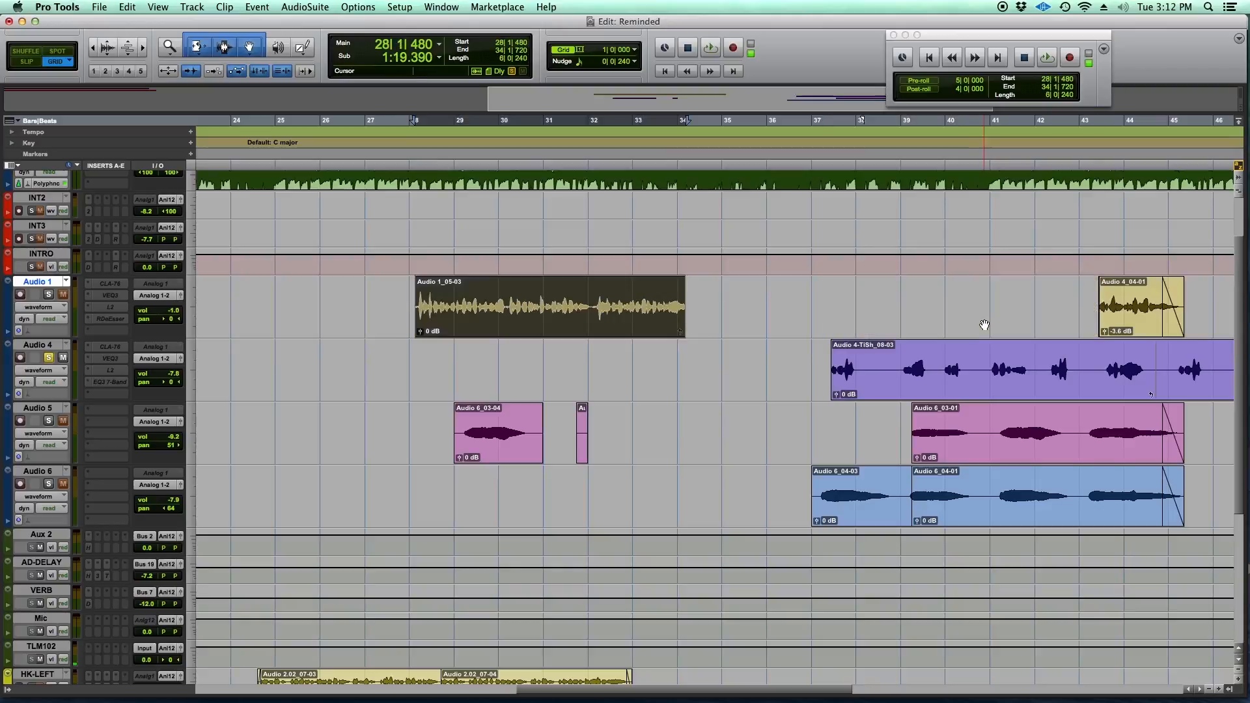
# Step: Try aligning the Audio 4 clip to the edit cursor at bar 28 and undo the move
pyautogui.keyDown('ctrl'); pyautogui.click(995, 385); pyautogui.keyUp('ctrl')
pyautogui.press('super+z')
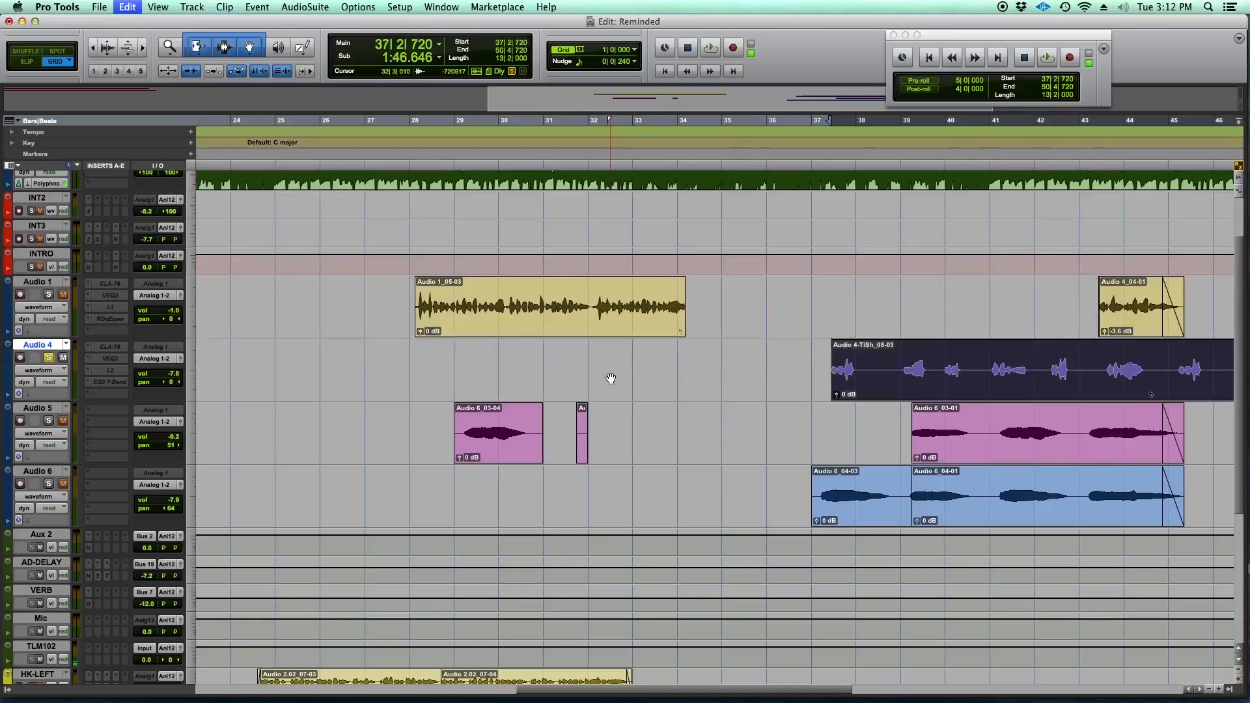
pyautogui.click(409, 355)
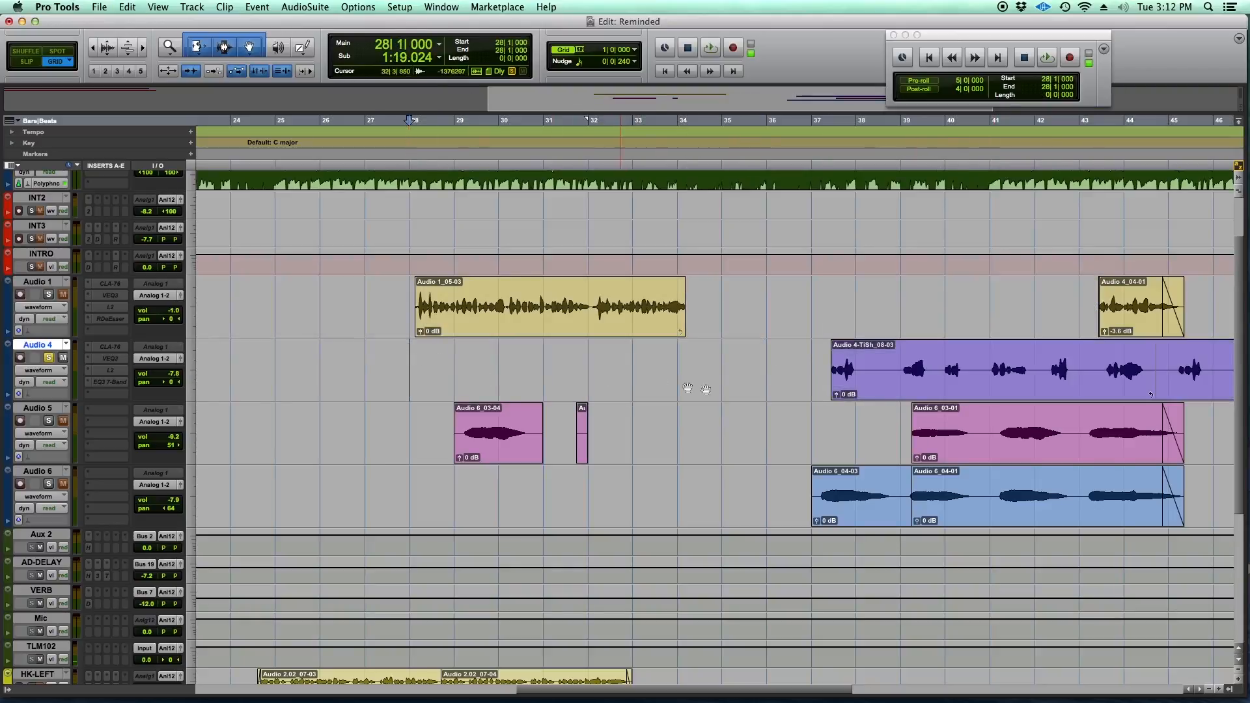
pyautogui.keyDown('ctrl'); pyautogui.click(972, 389); pyautogui.keyUp('ctrl')
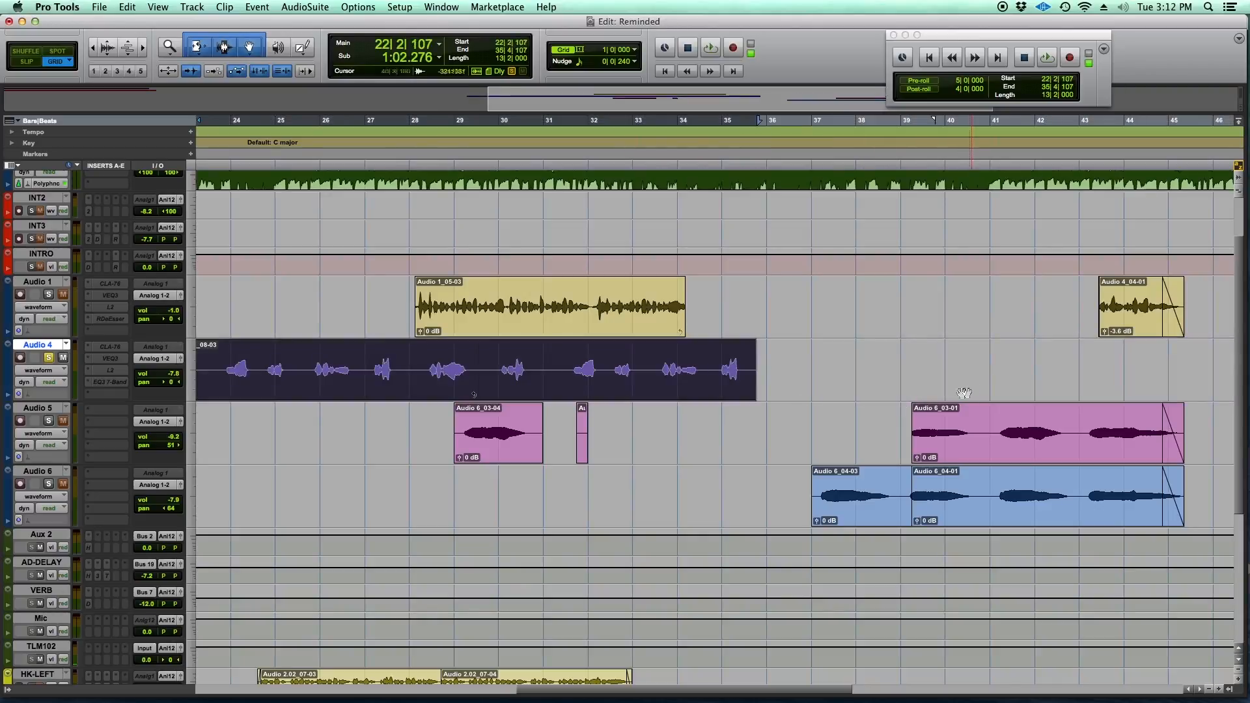
pyautogui.press('super+z')
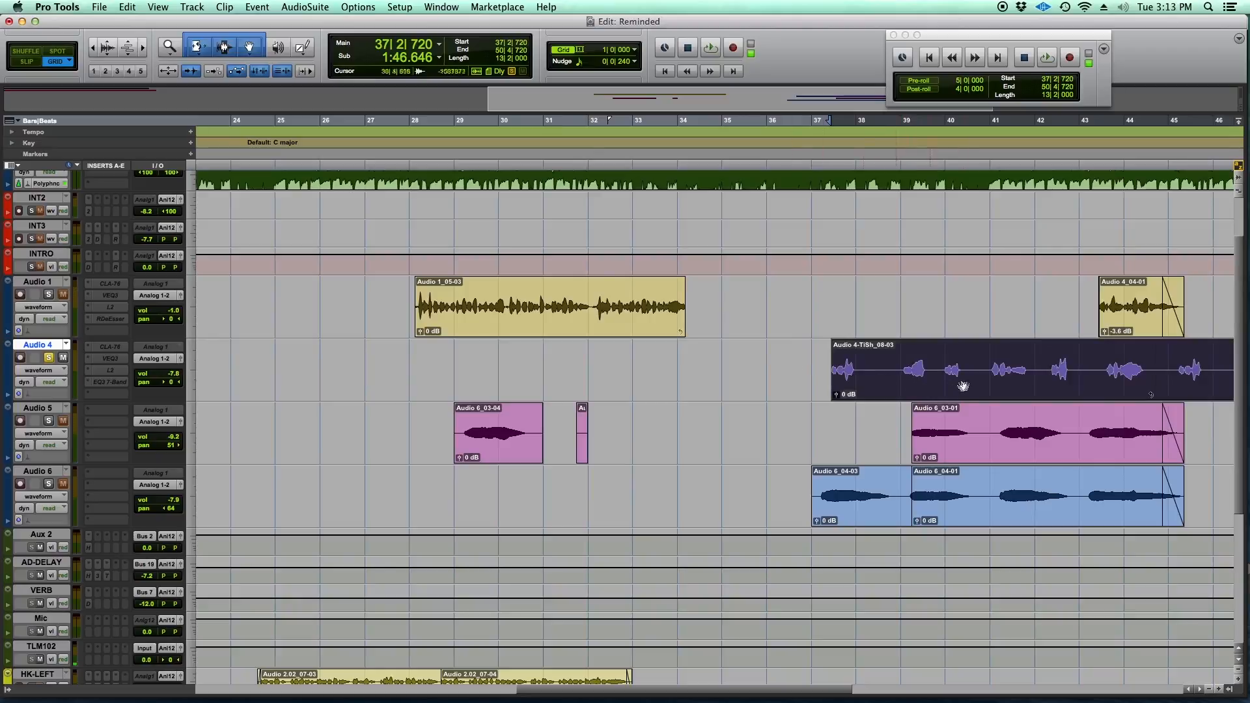
# Step: Try aligning the Audio 4 clip to the edit cursor at bar 29 and undo the move
pyautogui.click(455, 355)
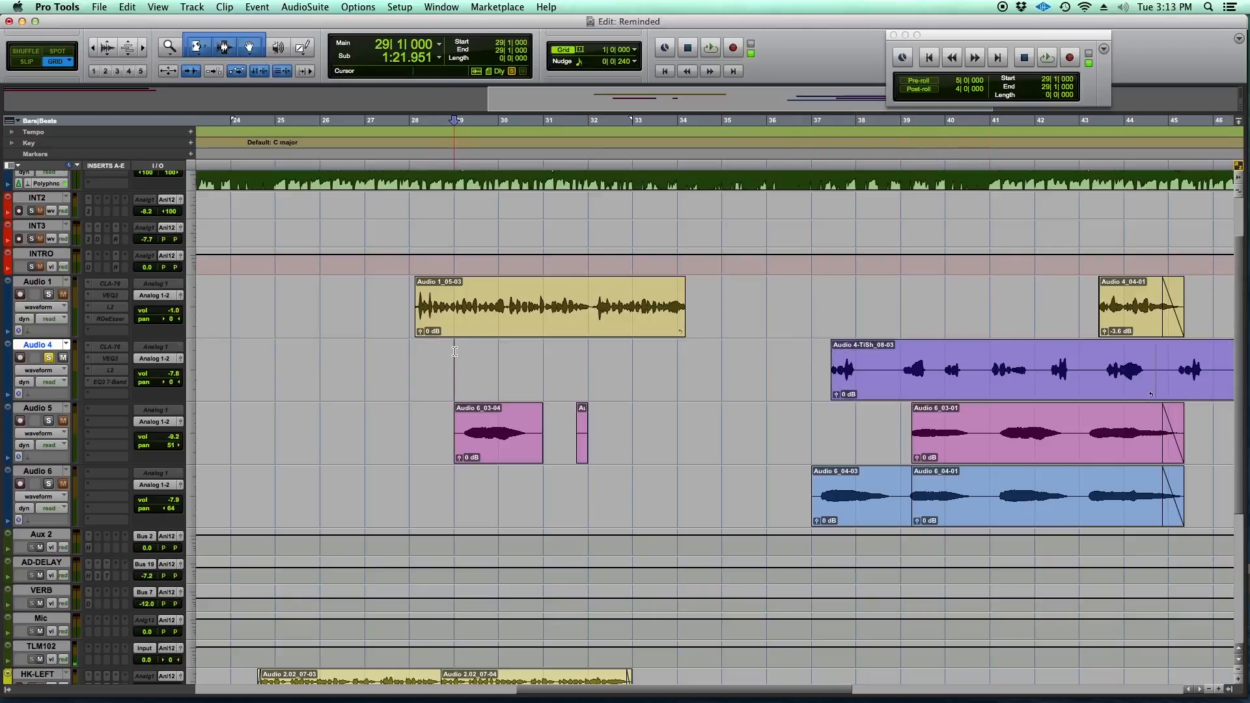
pyautogui.press('super+shift+z')
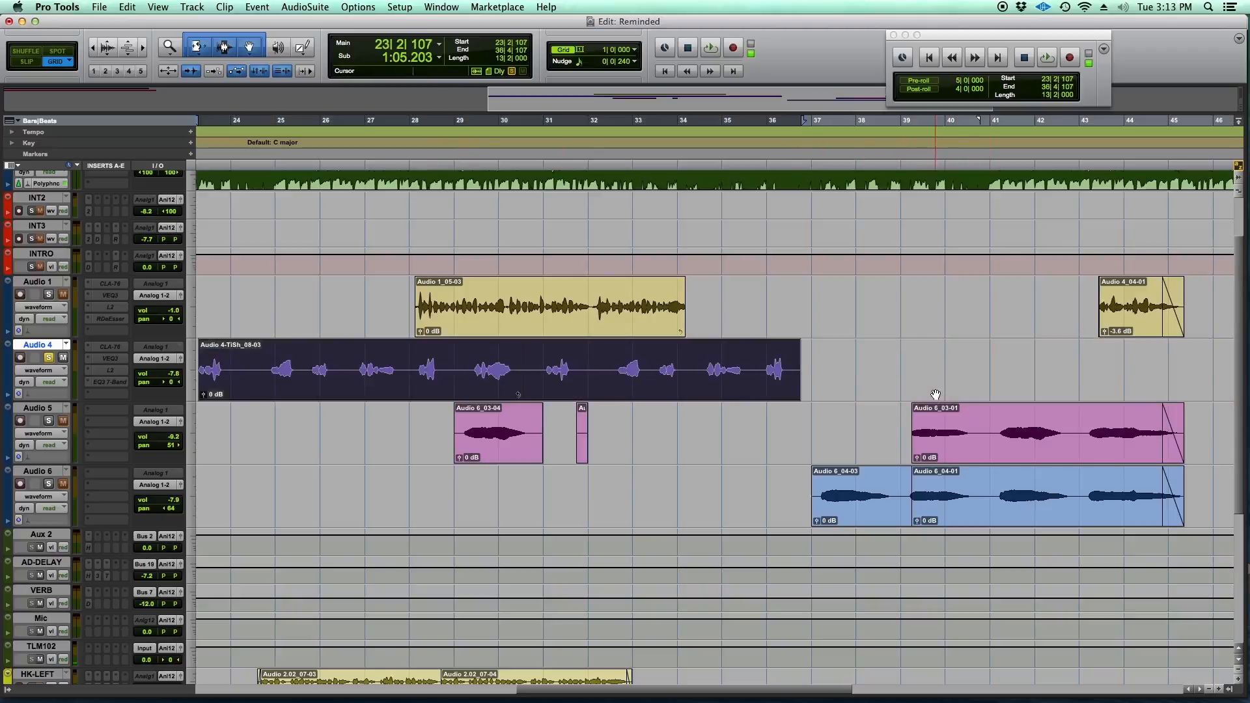
pyautogui.moveTo(645, 696); pyautogui.dragTo(579, 682)
pyautogui.press('super+z')
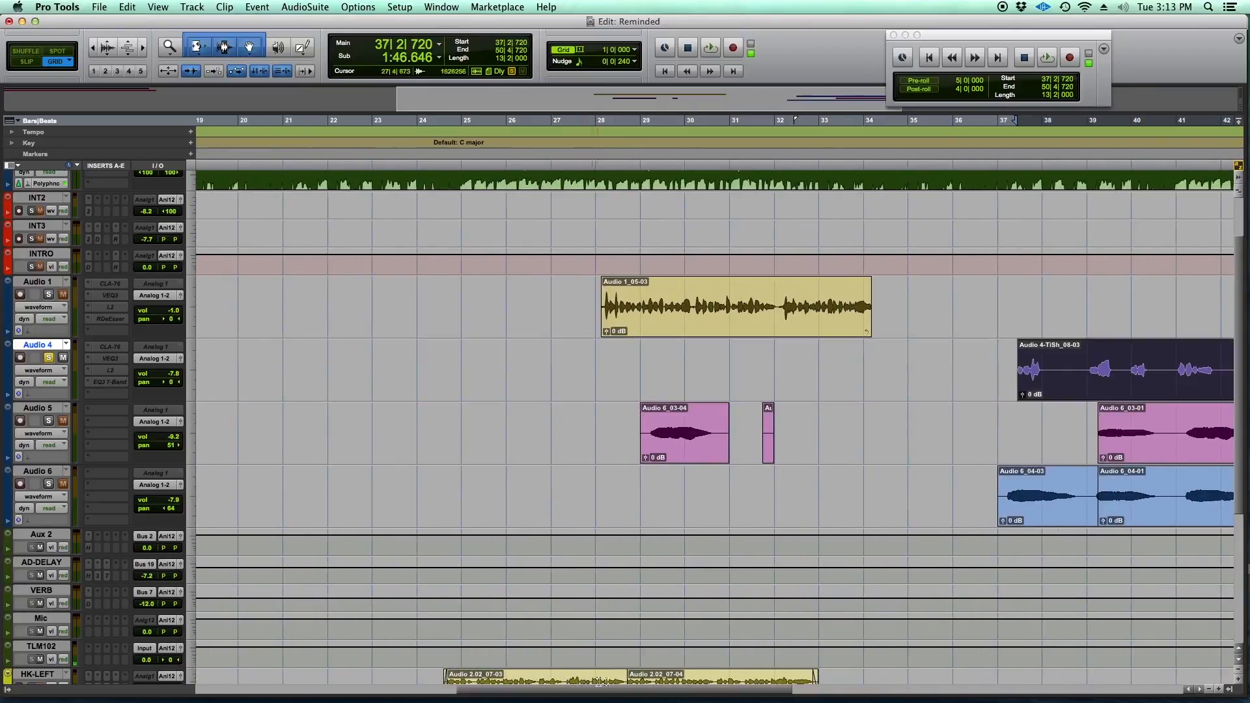
# Step: Try aligning the Audio 4 clip to the edit cursor at bar 27 and undo the move
pyautogui.click(977, 364)
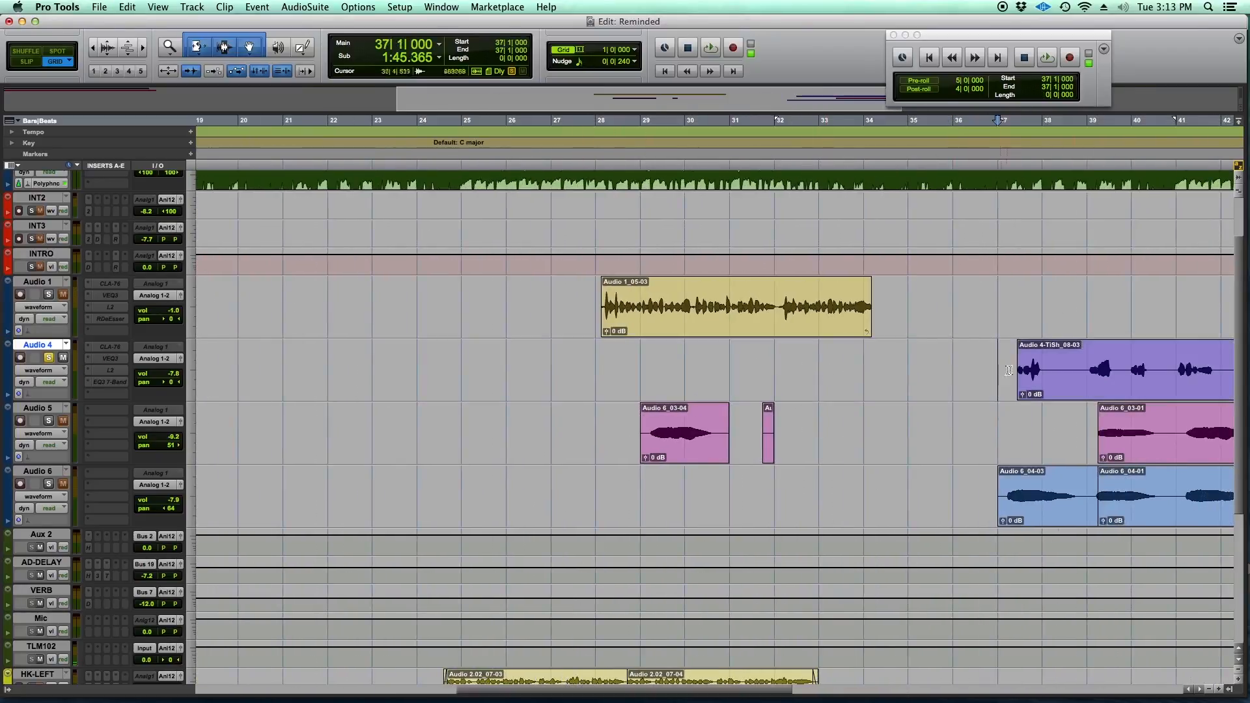
pyautogui.click(550, 363)
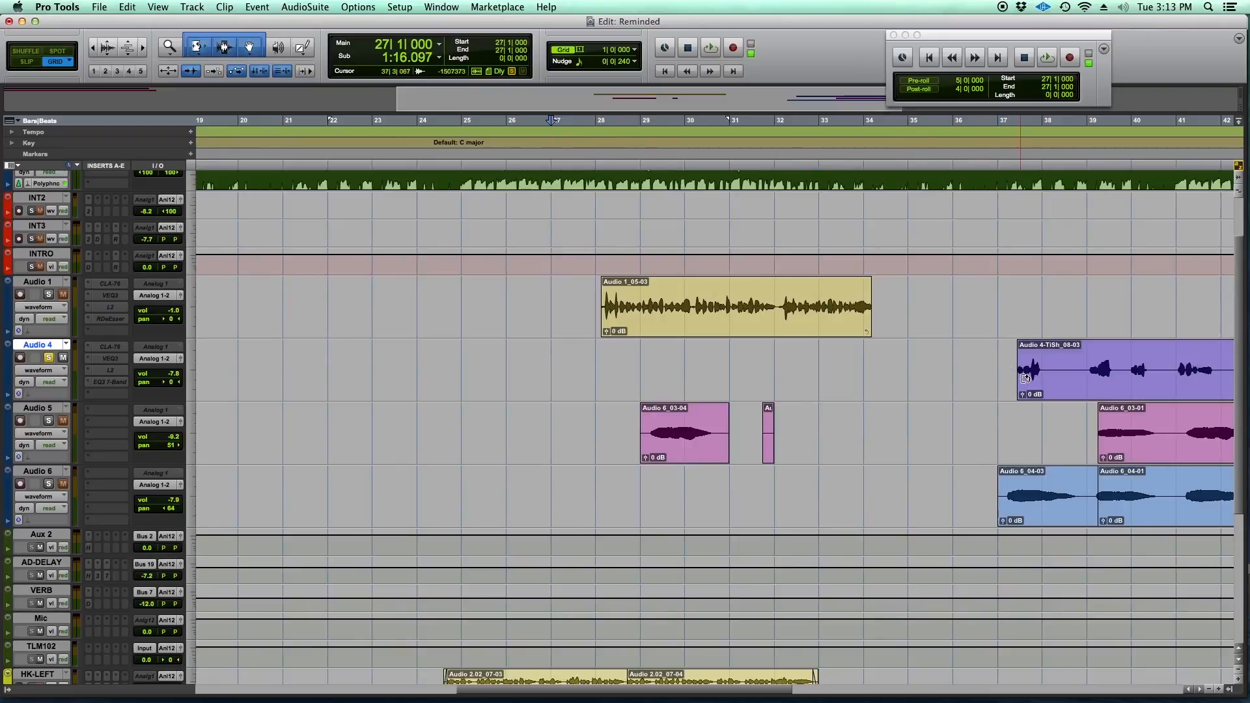
pyautogui.press('super+shift+z')
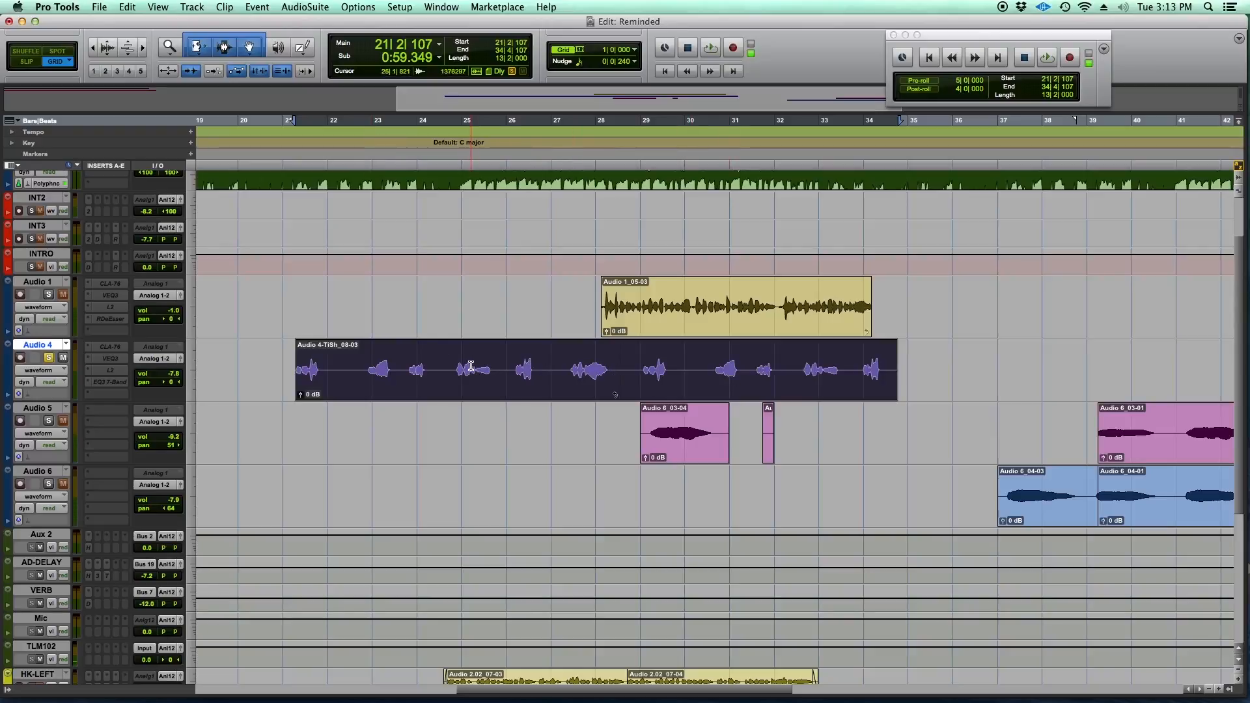
pyautogui.press('super+z')
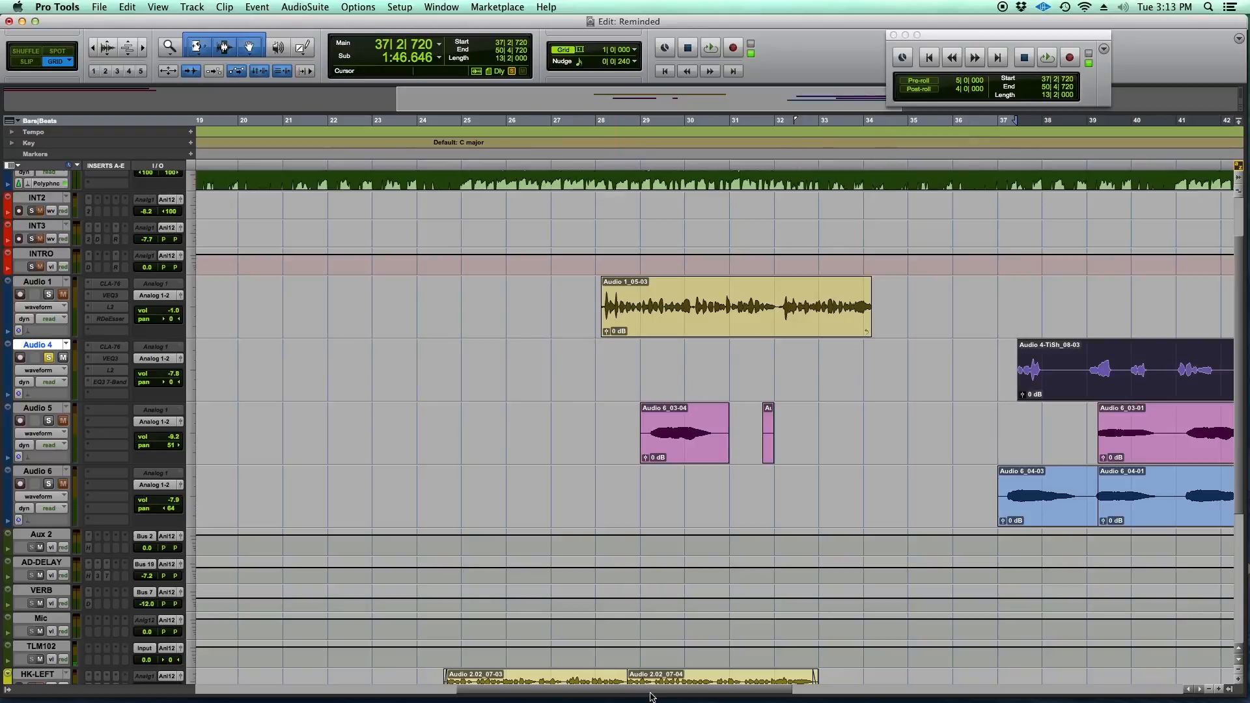
# Step: Undo the Audio 1_05-03 clip's move and snap it to the edit cursor at bar 29 instead, starting at 29|1|480
pyautogui.moveTo(650, 692); pyautogui.dragTo(747, 691)
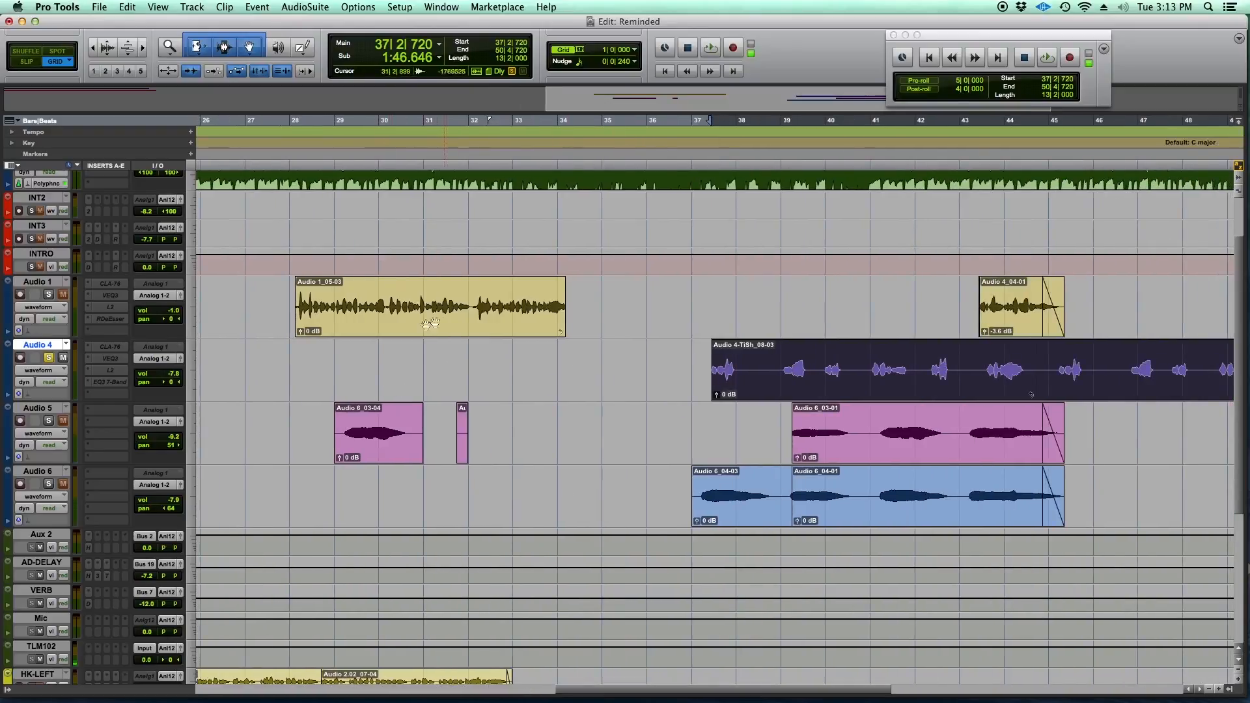
pyautogui.press('super+z')
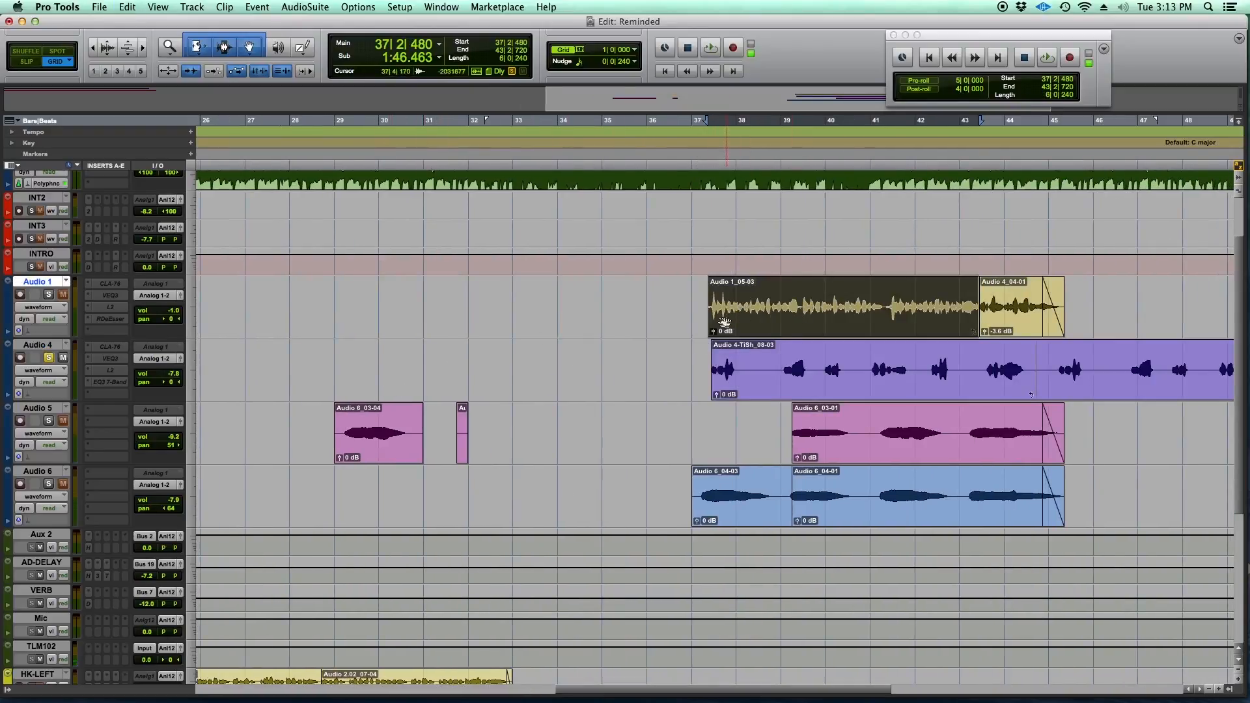
pyautogui.click(332, 285)
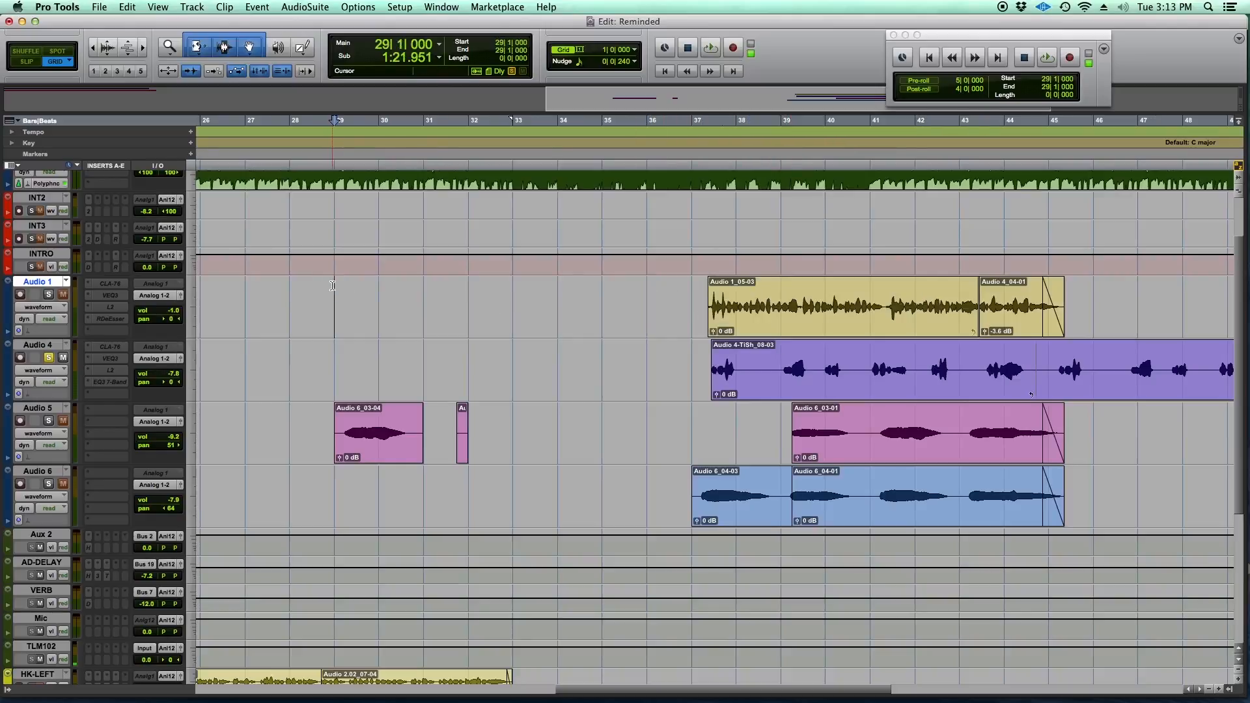
pyautogui.keyDown('ctrl'); pyautogui.click(819, 315); pyautogui.keyUp('ctrl')
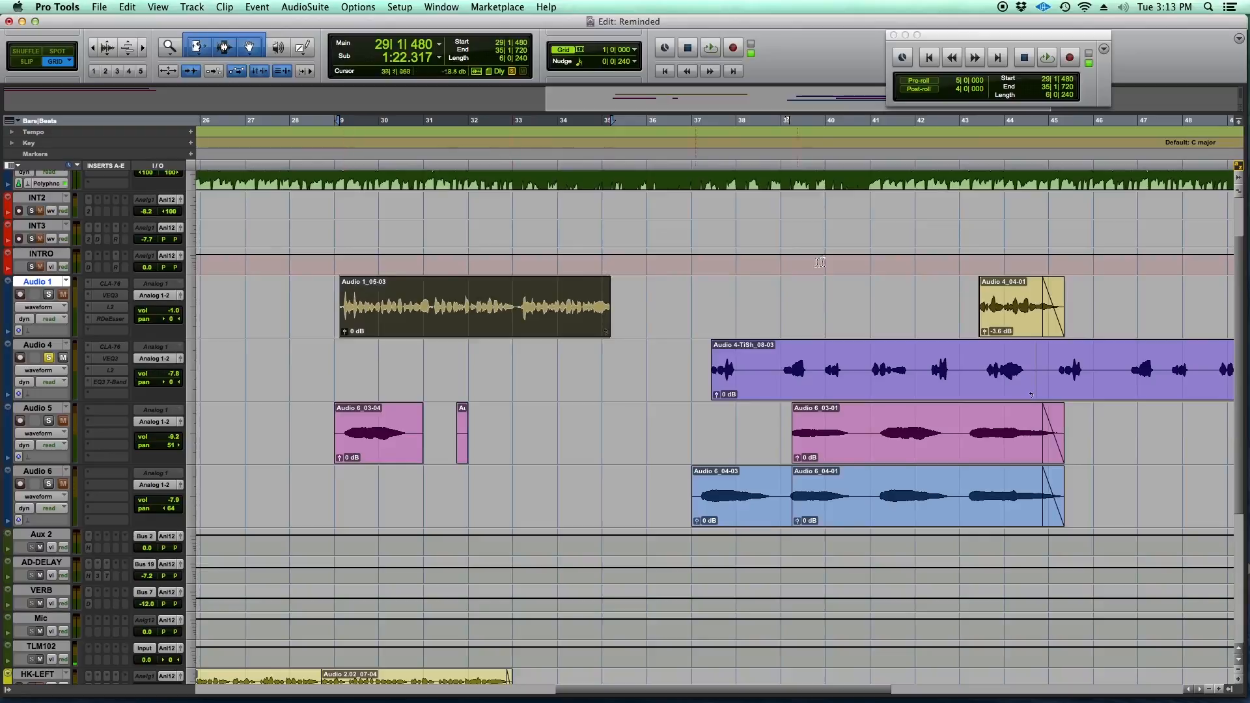
# Step: Undo the Audio 1_05-03 clip's move, try snapping it to the edit cursor at bar 26, and undo that move
pyautogui.press('super+z')
pyautogui.click(570, 50)
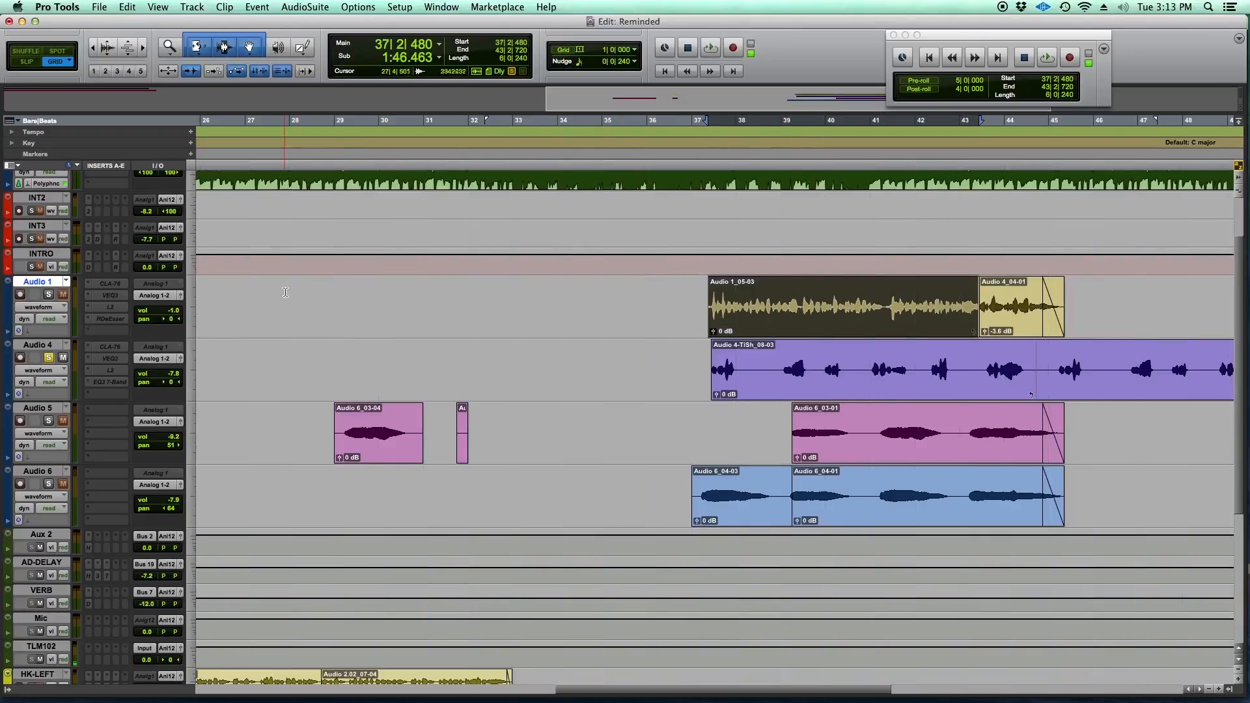
pyautogui.click(217, 287)
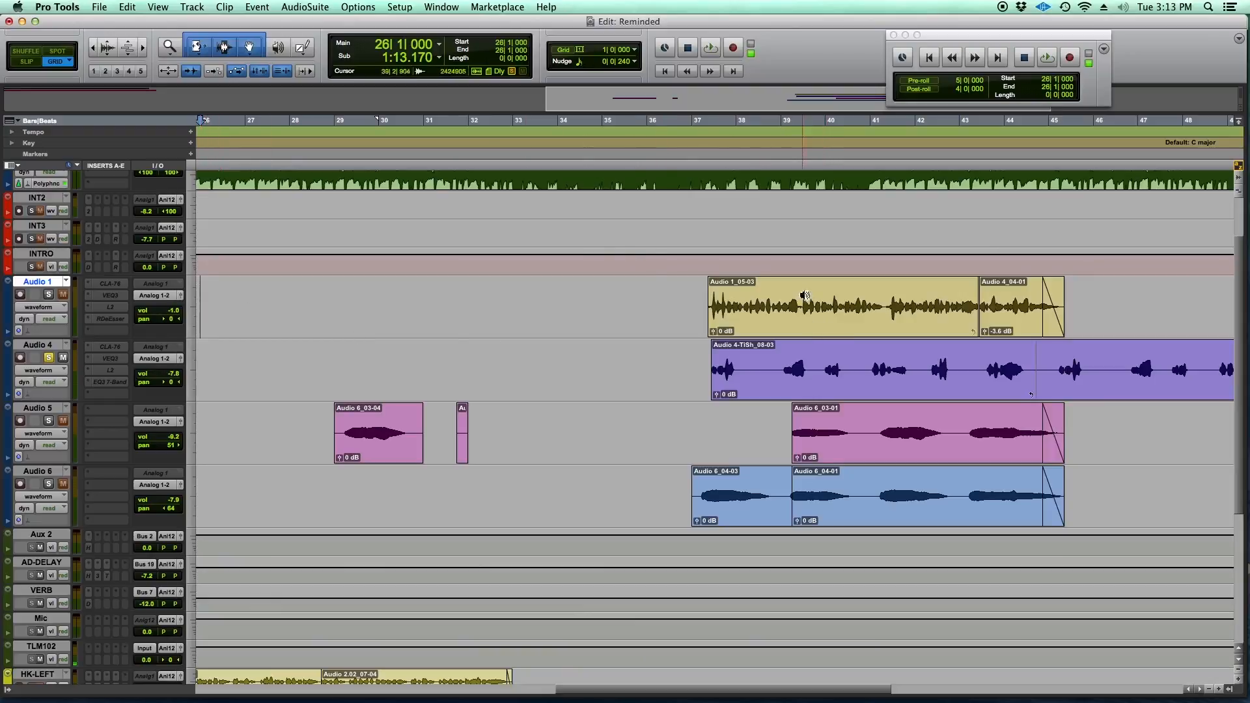
pyautogui.click(787, 327)
pyautogui.moveTo(787, 326); pyautogui.dragTo(285, 327)
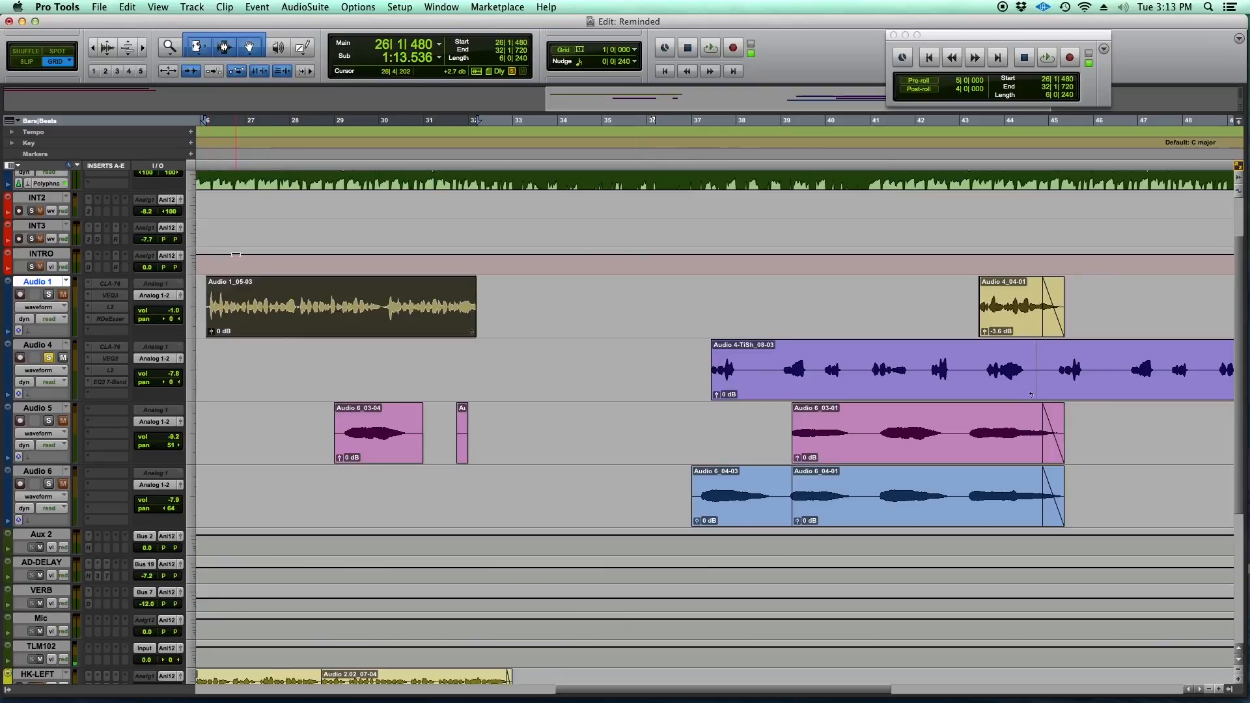
pyautogui.press('super+z')
pyautogui.click(562, 47)
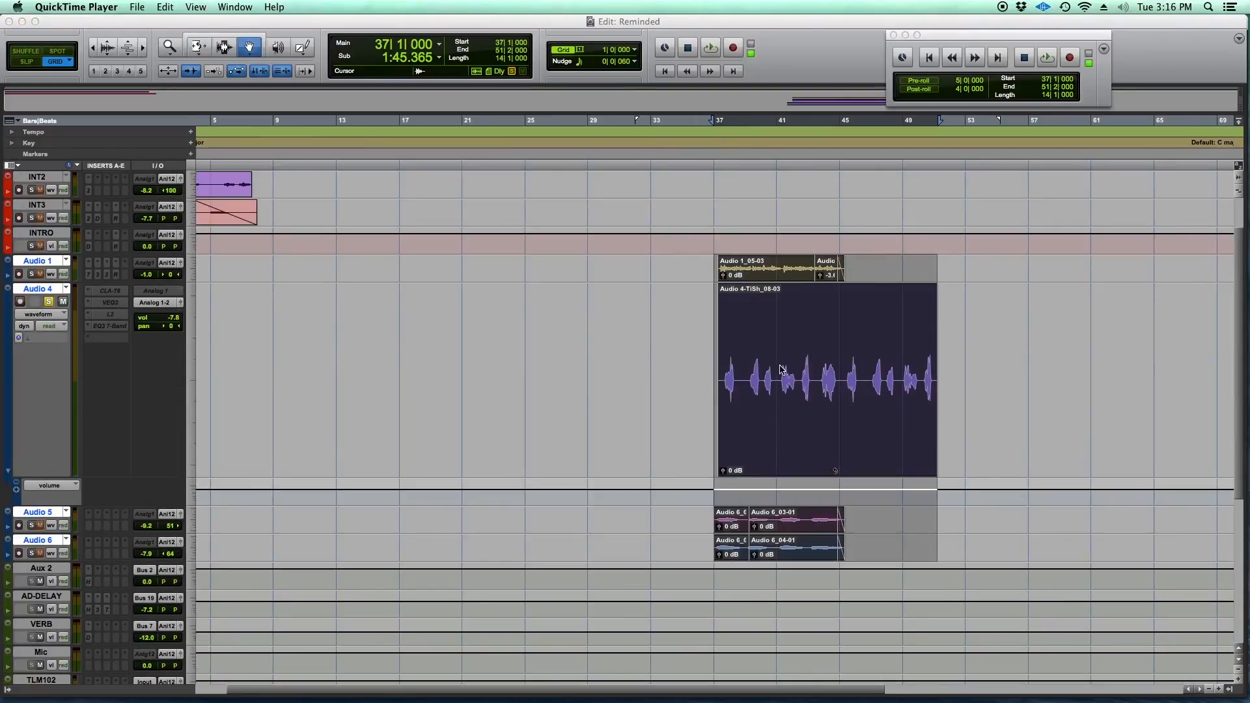
# Step: Switch to Pro Tools, clear the clip selection, and set the nudge value to a 1/8 note
pyautogui.click(822, 50)
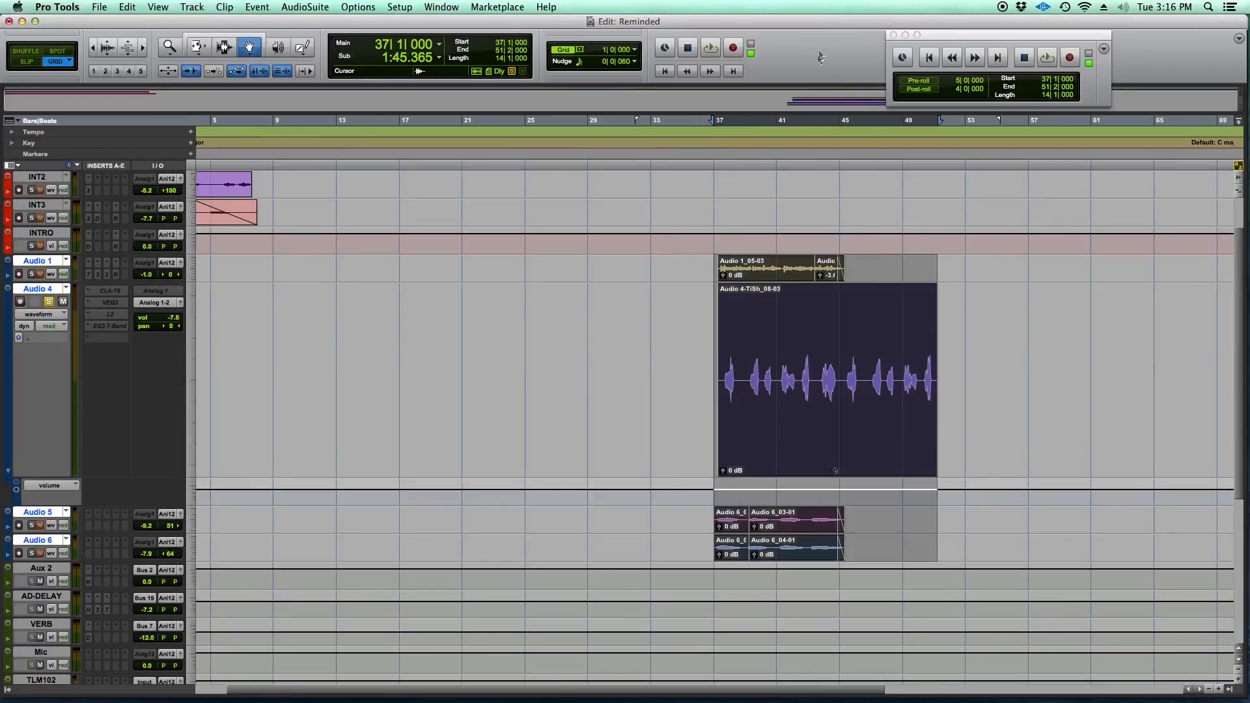
pyautogui.press('t')
pyautogui.press('t')
pyautogui.press('r')
pyautogui.press('r')
pyautogui.click(679, 347)
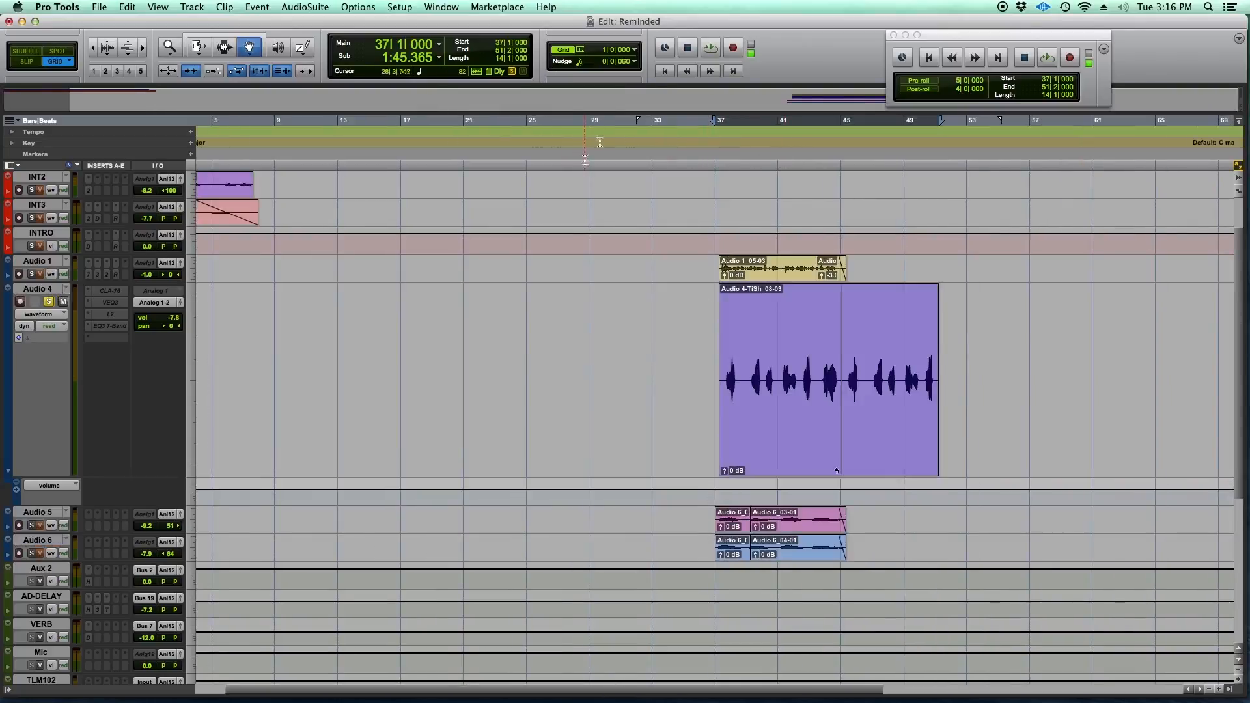
pyautogui.click(568, 63)
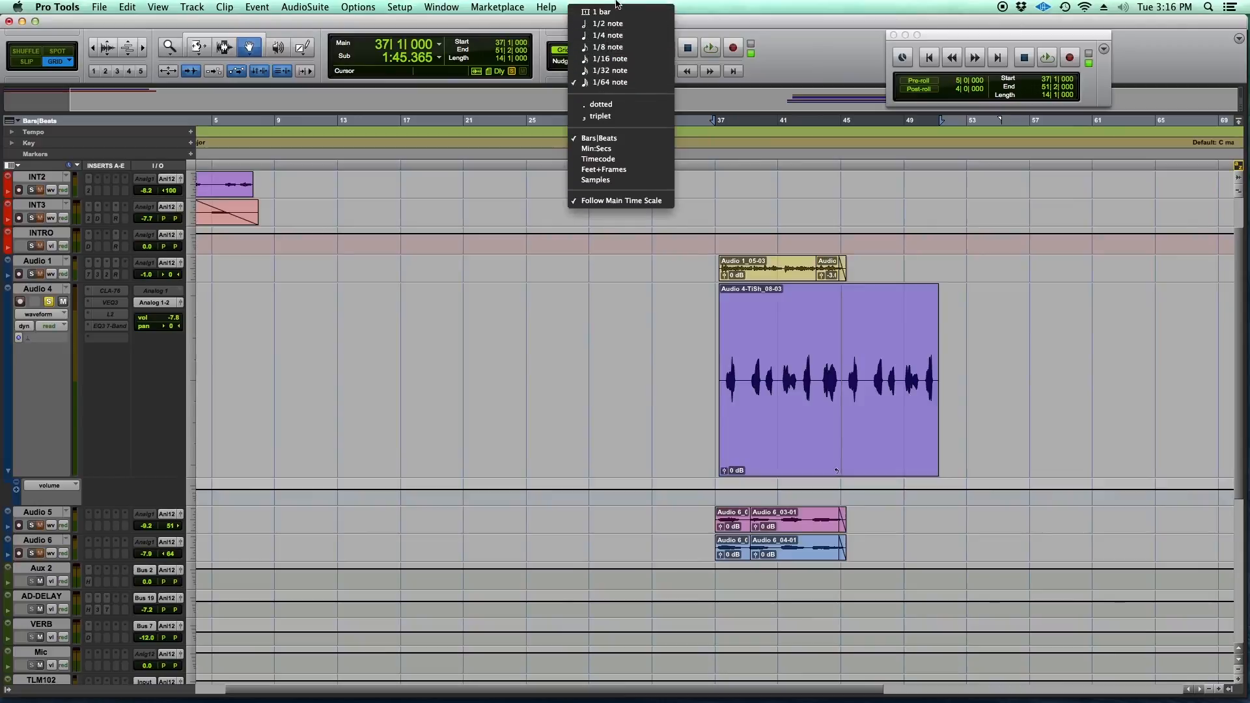
pyautogui.click(613, 47)
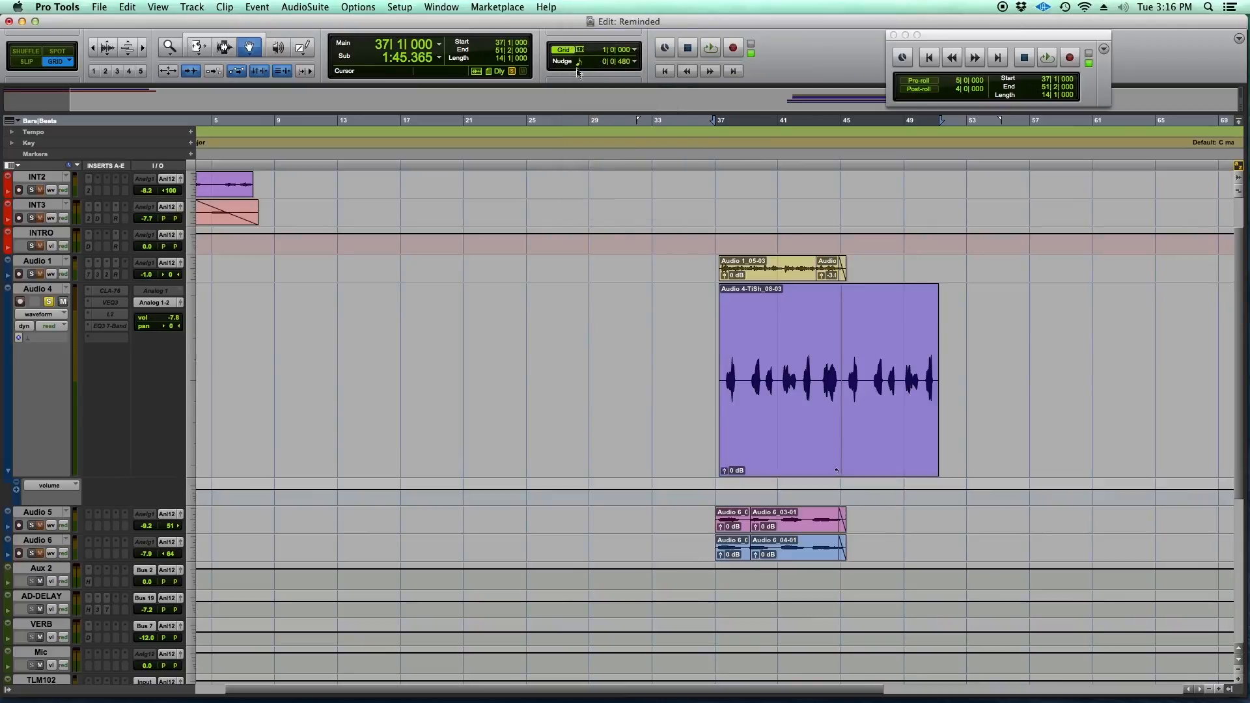
# Step: Turn the grid lines off and on again, leaving the nudge value at a 1/8 note
pyautogui.click(624, 62)
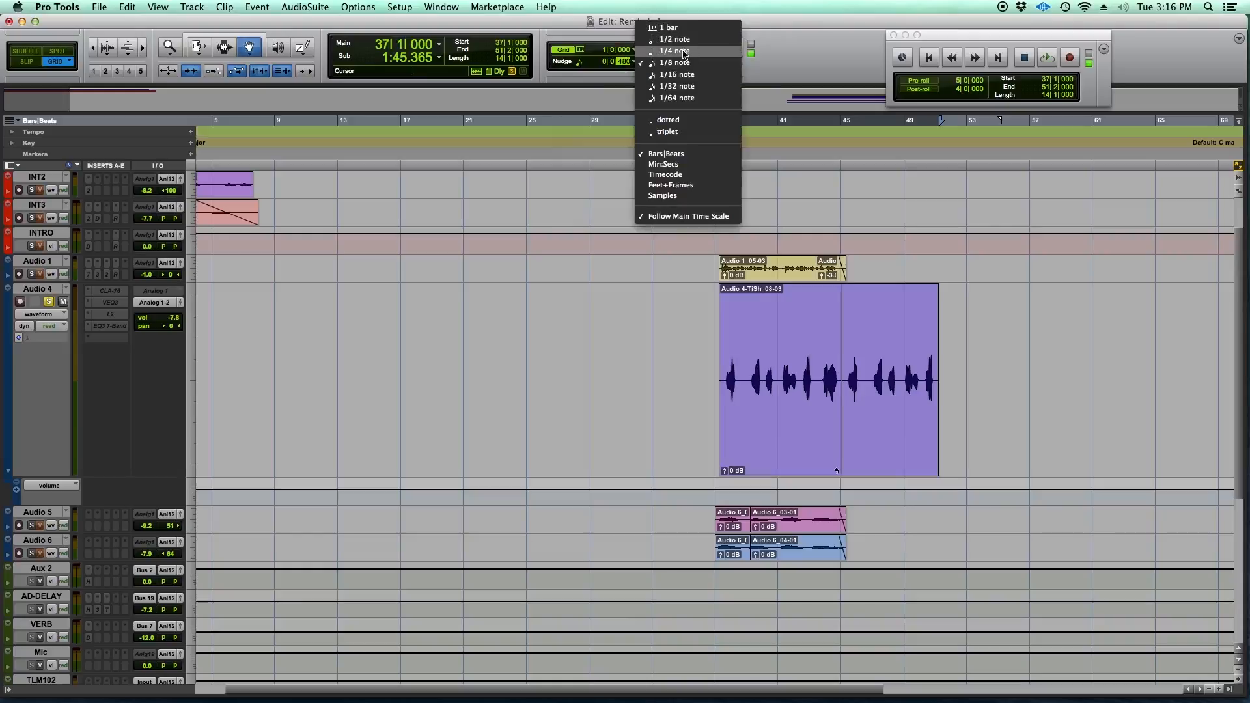
pyautogui.click(559, 73)
pyautogui.click(563, 50)
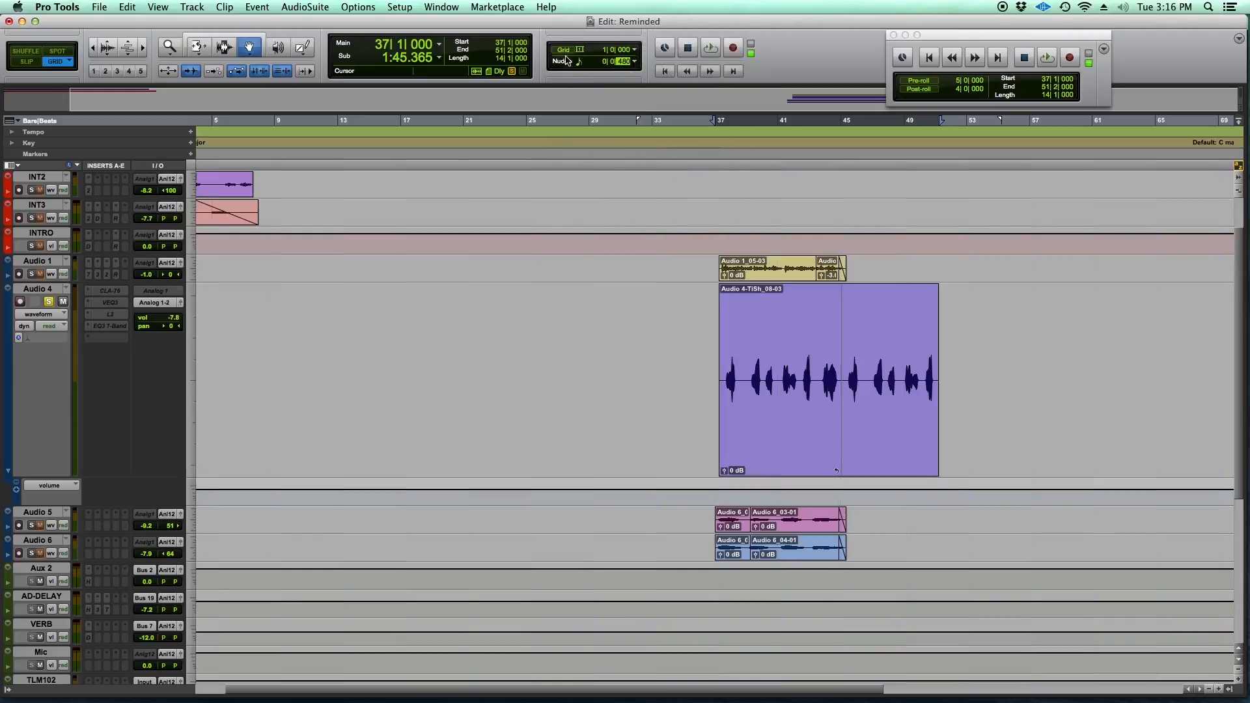
pyautogui.click(563, 50)
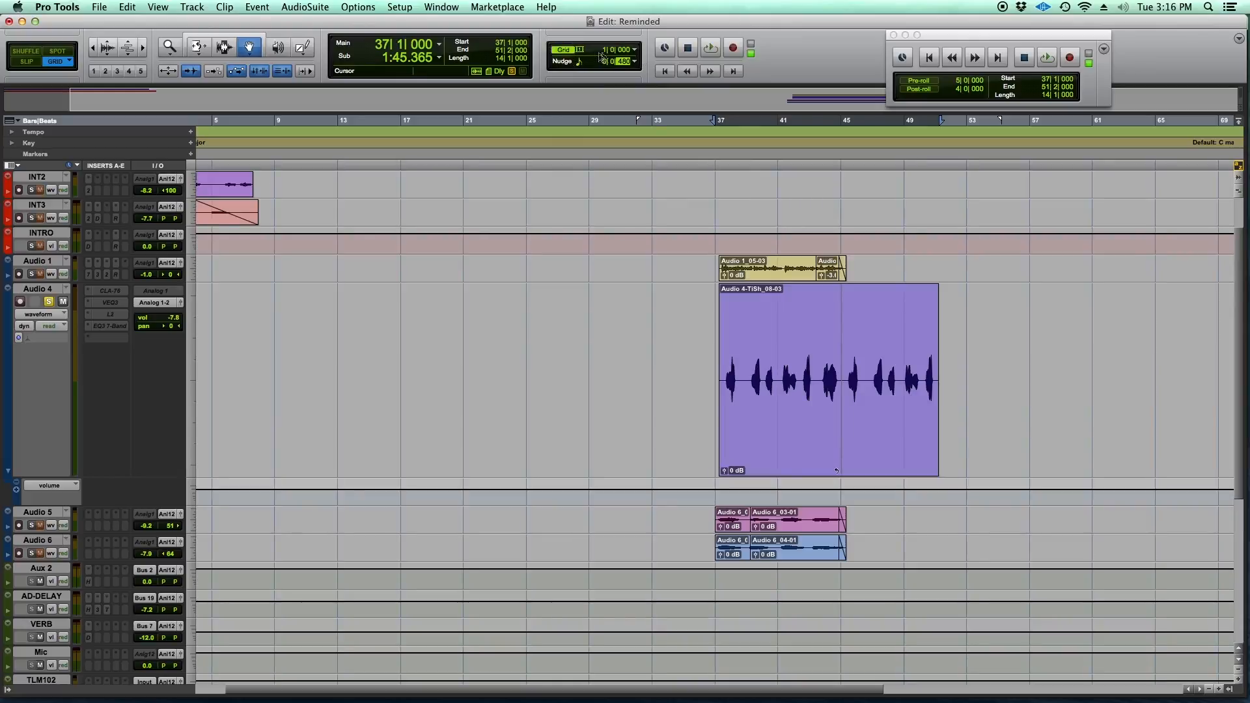
# Step: Show all toolbar sections in the Edit window and move the floating Transport window off the toolbar
pyautogui.click(1239, 40)
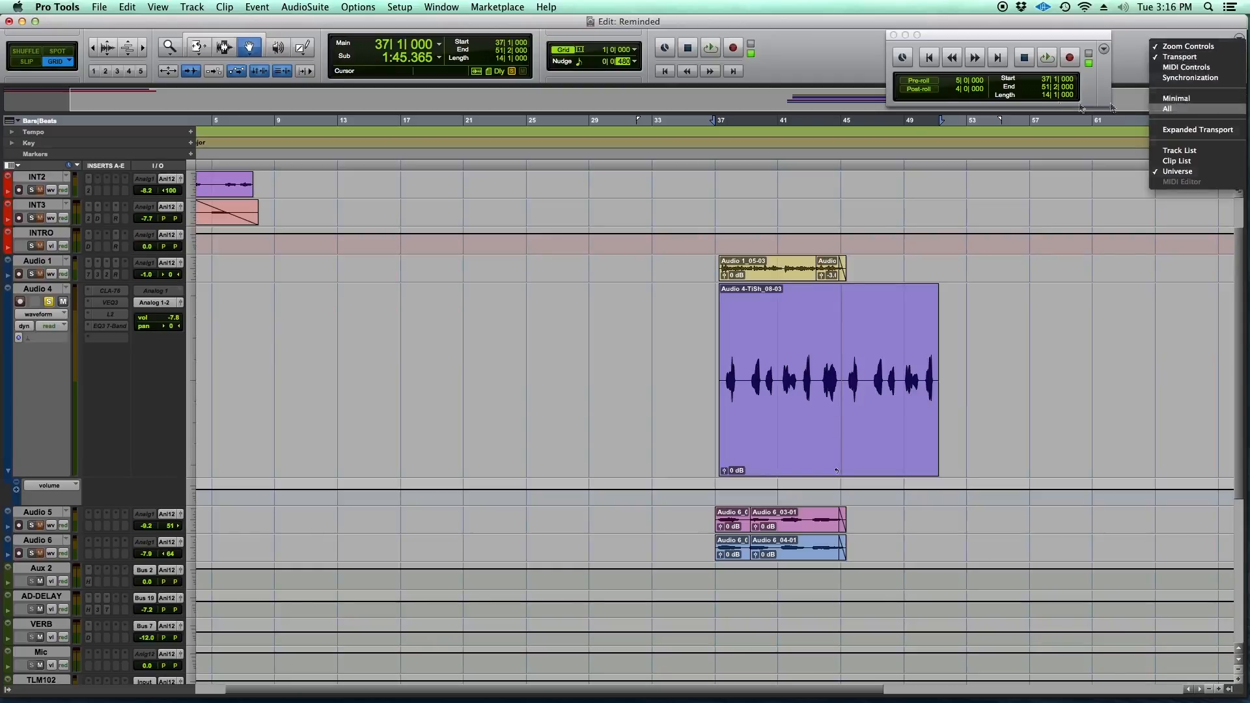
pyautogui.click(1185, 111)
pyautogui.moveTo(1000, 39); pyautogui.dragTo(926, 179)
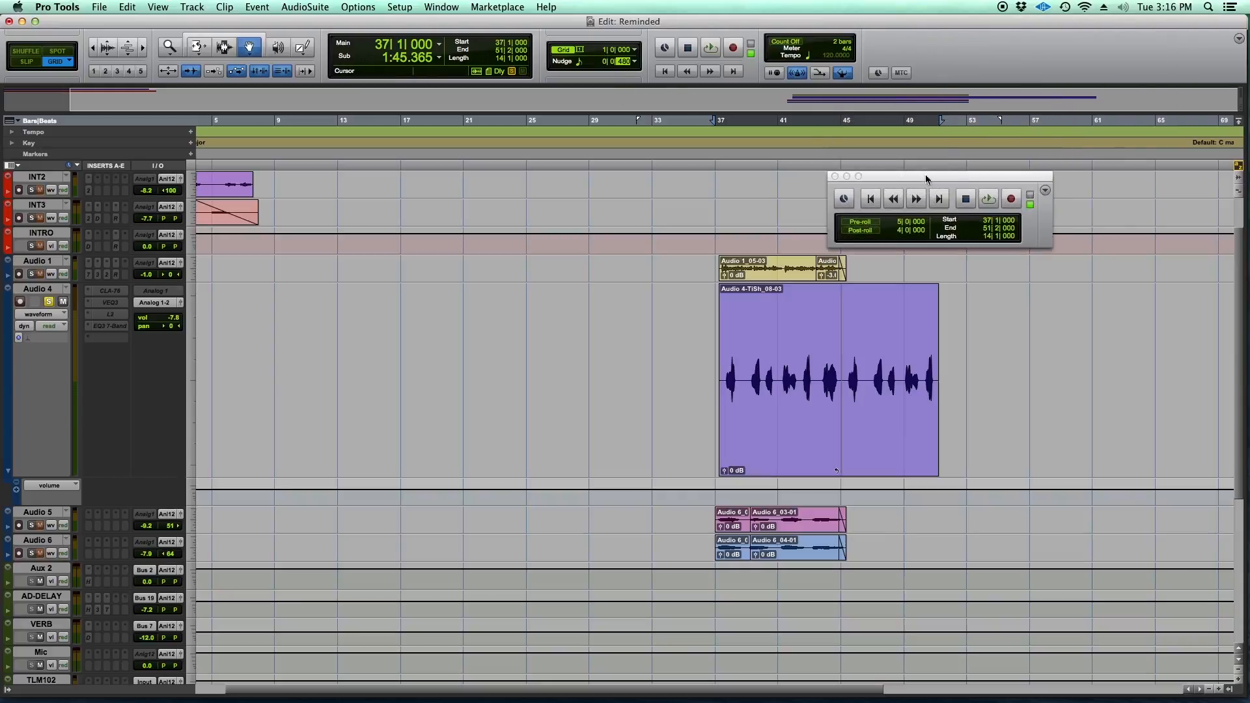
# Step: Expand the floating Transport window to show all its sections and return it to the Minimal layout
pyautogui.click(1045, 190)
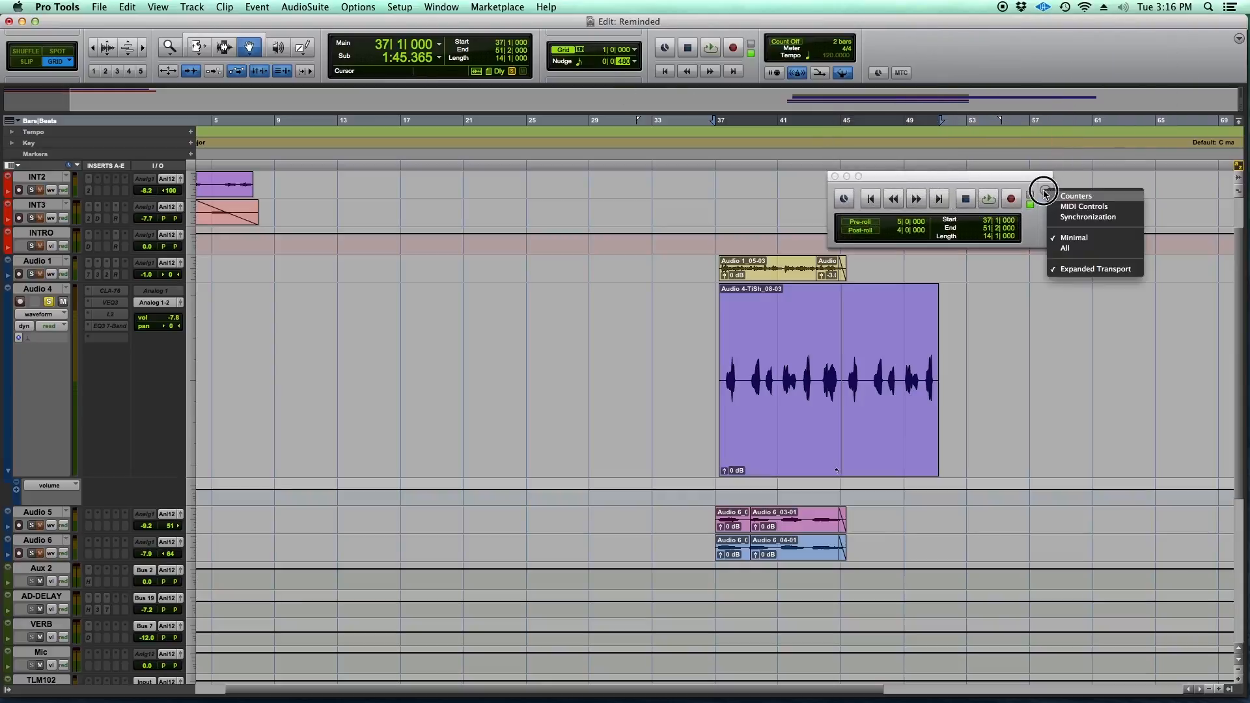
pyautogui.click(1073, 249)
pyautogui.moveTo(1005, 178); pyautogui.dragTo(704, 188)
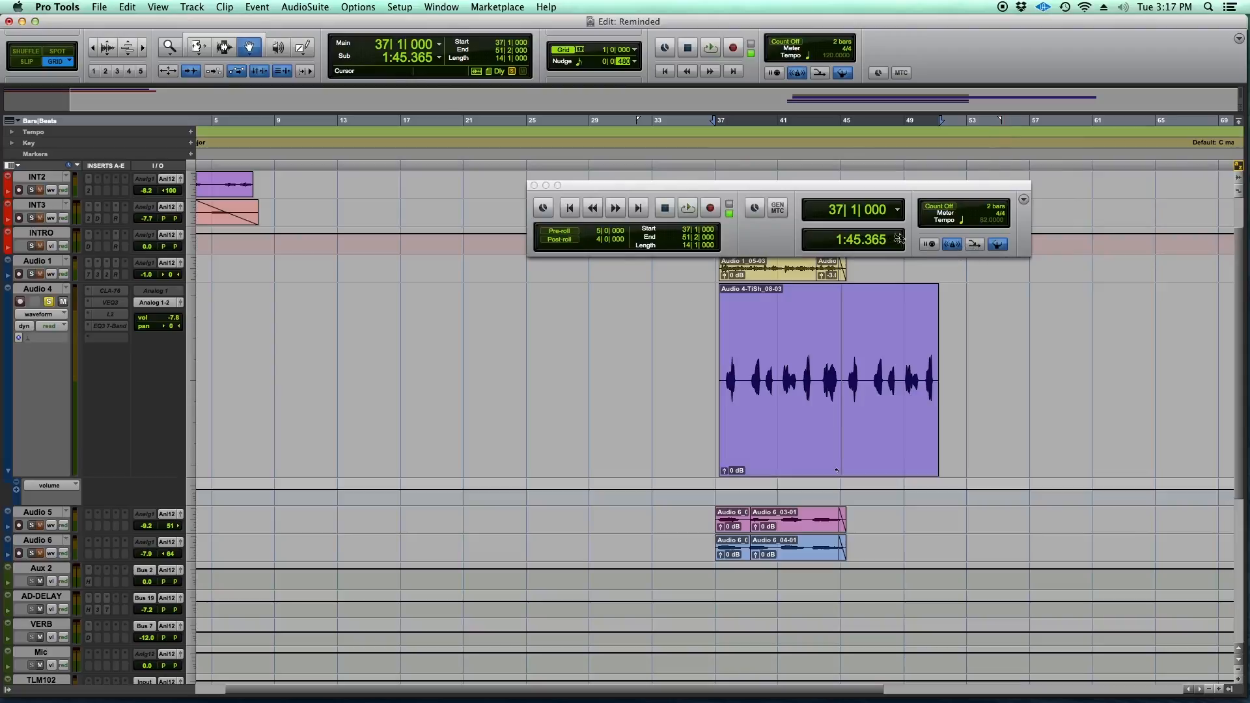
pyautogui.click(1023, 200)
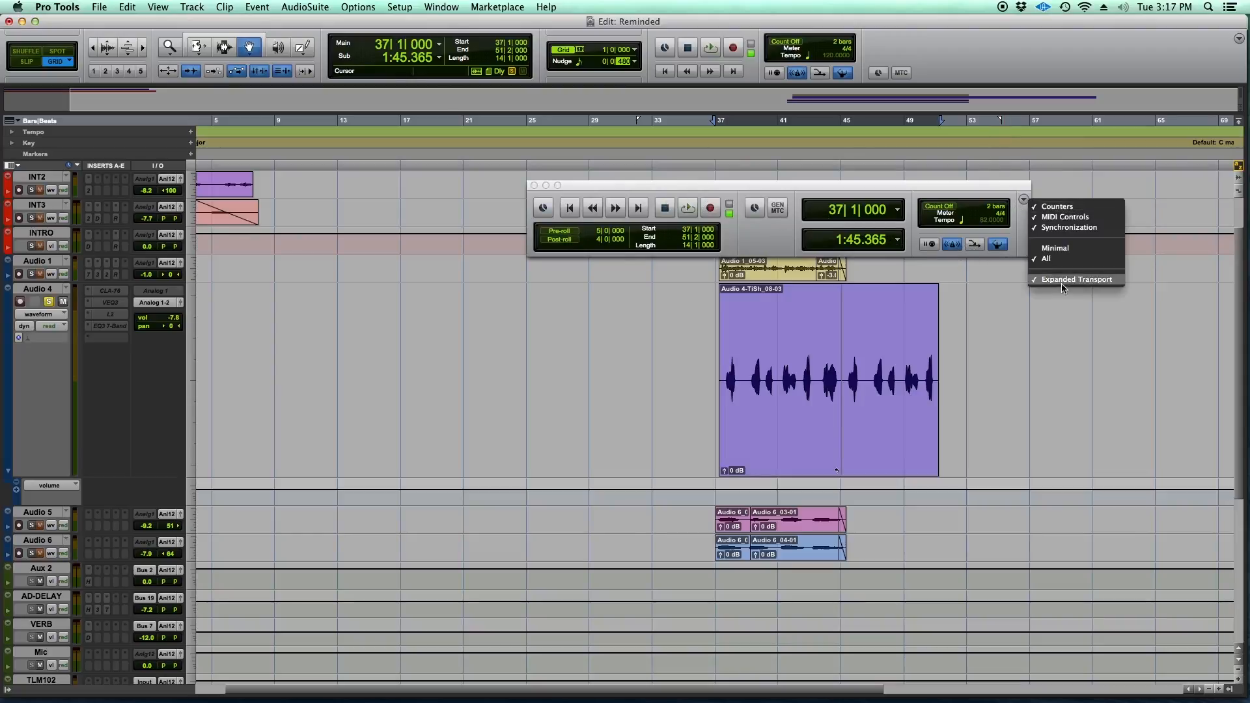
pyautogui.moveTo(915, 189); pyautogui.dragTo(781, 165)
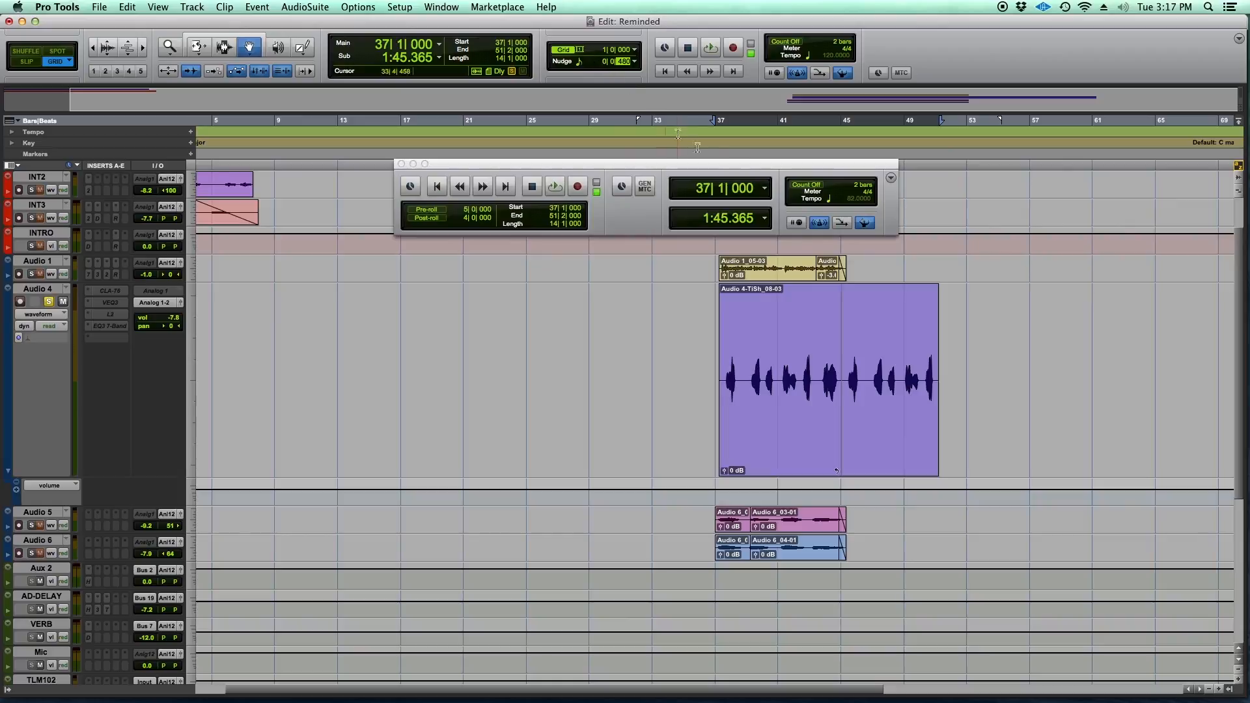
pyautogui.click(891, 181)
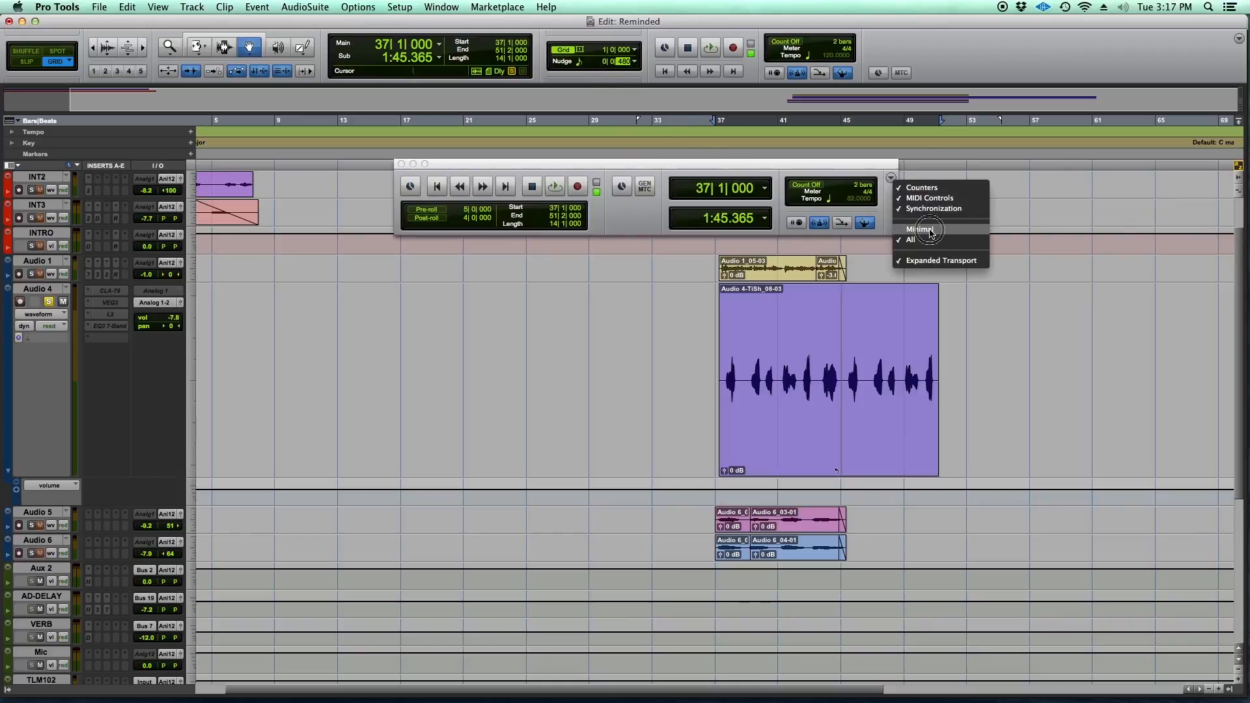
pyautogui.click(931, 228)
pyautogui.moveTo(579, 165); pyautogui.dragTo(1045, 191)
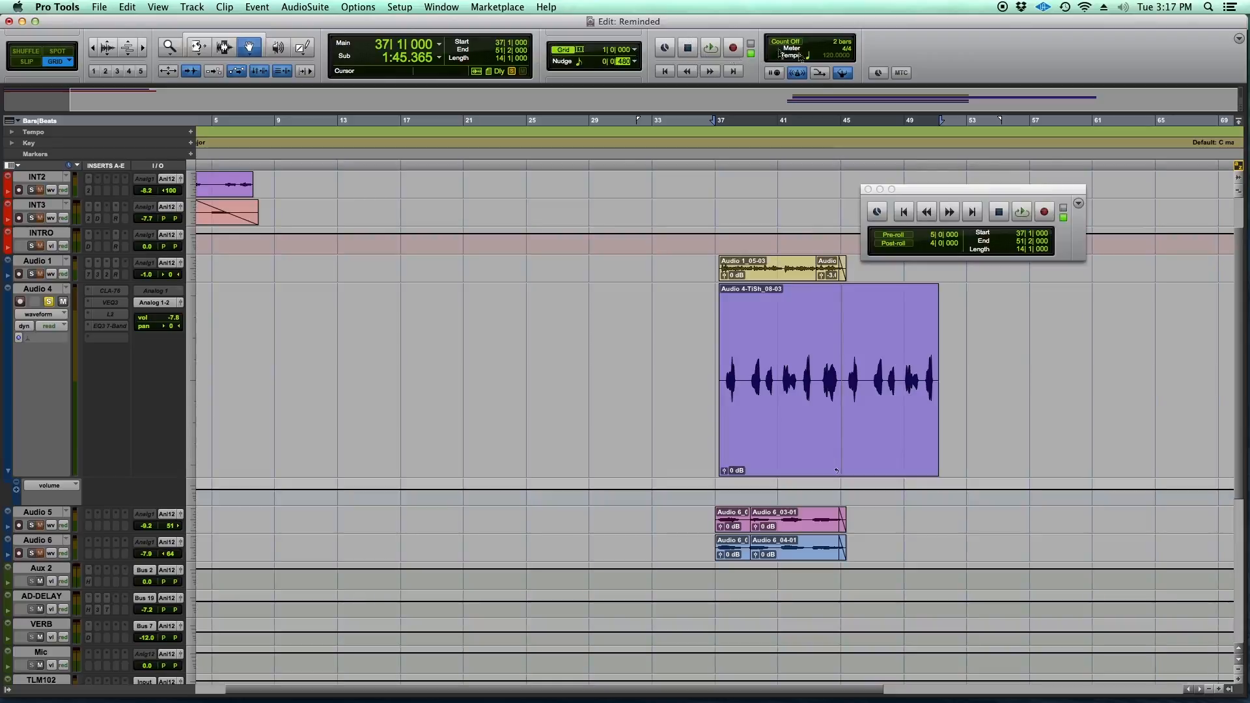
# Step: Hide and show the floating Transport window twice and reposition it just above the Audio 1 track's clips
pyautogui.click(1236, 36)
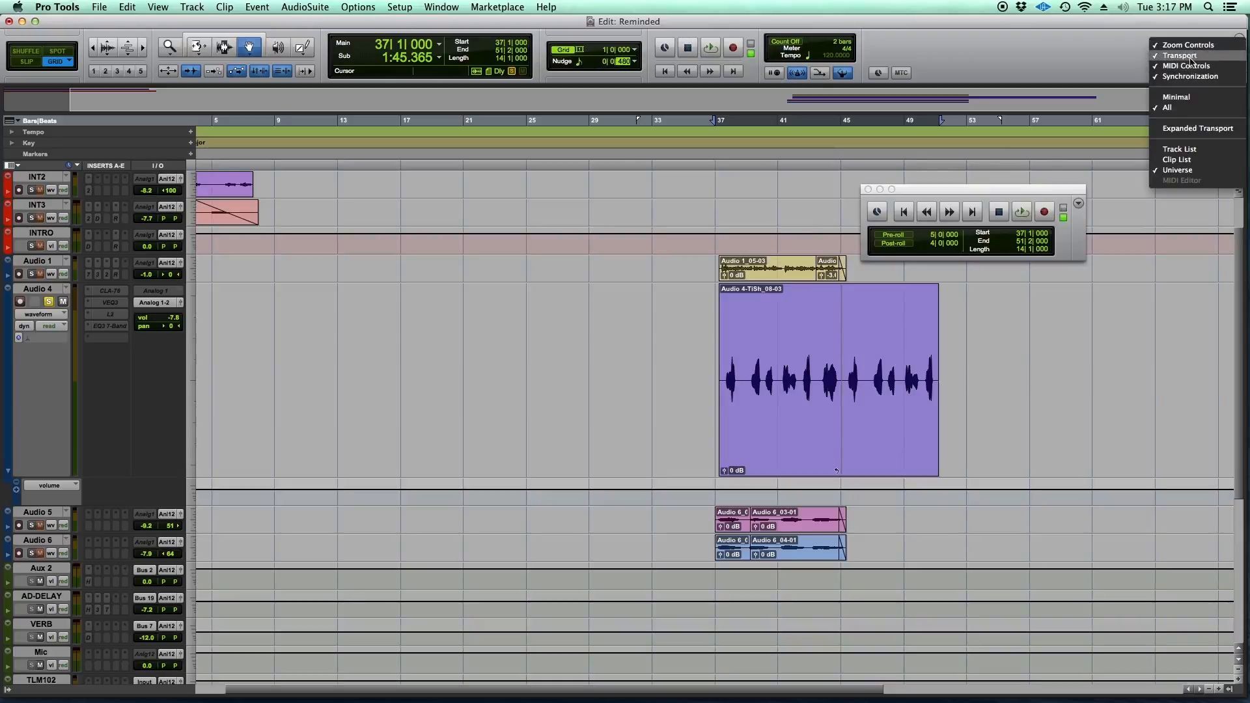
pyautogui.moveTo(970, 188); pyautogui.dragTo(790, 126)
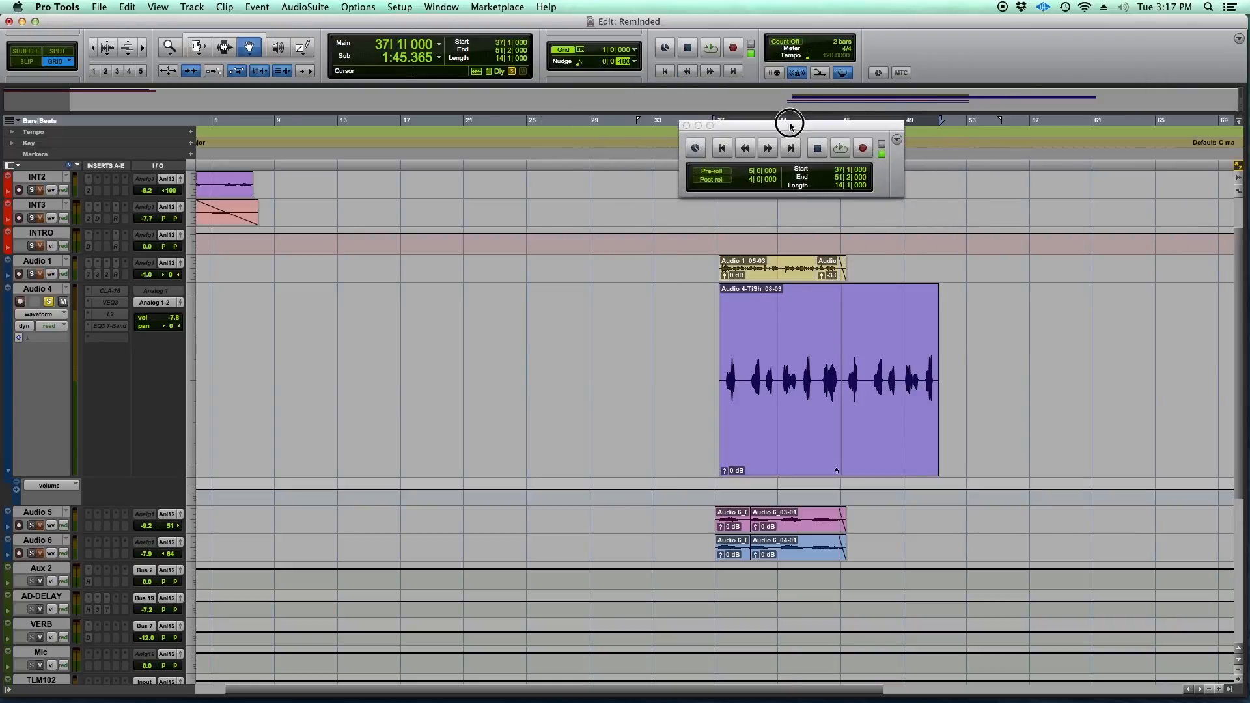
pyautogui.moveTo(802, 125); pyautogui.dragTo(948, 218)
pyautogui.press('super+1')
pyautogui.press('super+1')
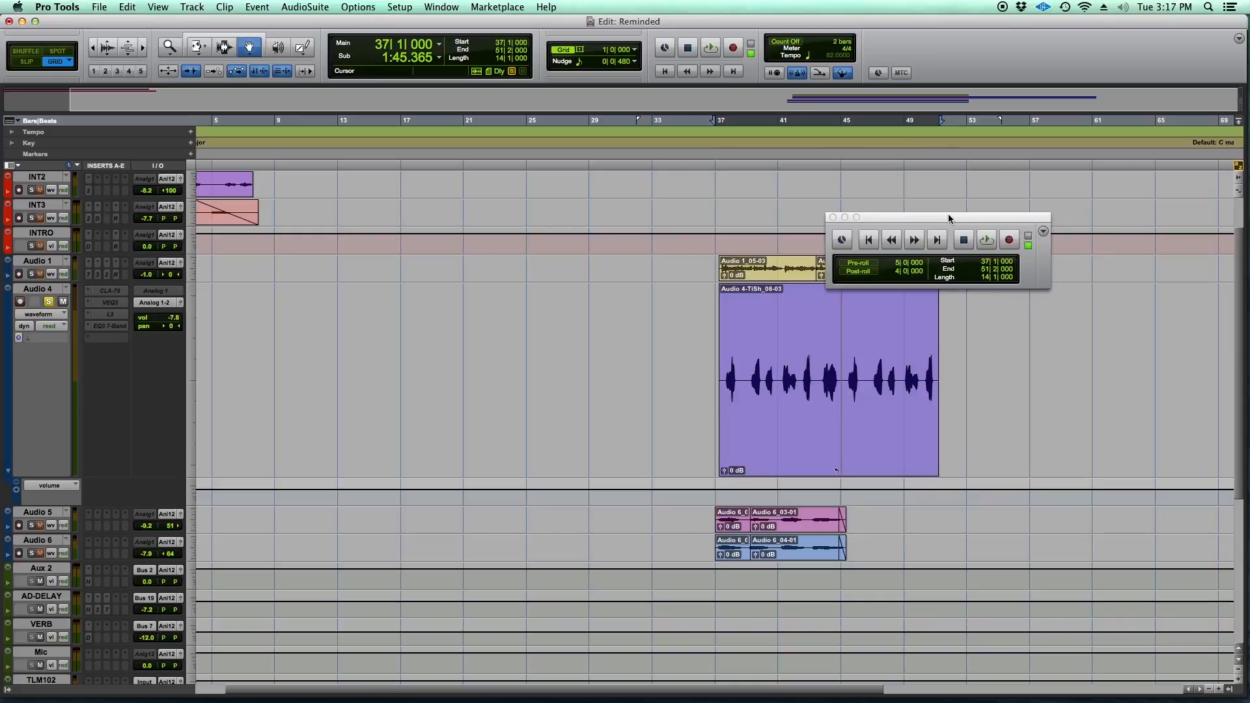
pyautogui.press('super+1')
pyautogui.press('super+1')
pyautogui.moveTo(948, 214); pyautogui.dragTo(830, 151)
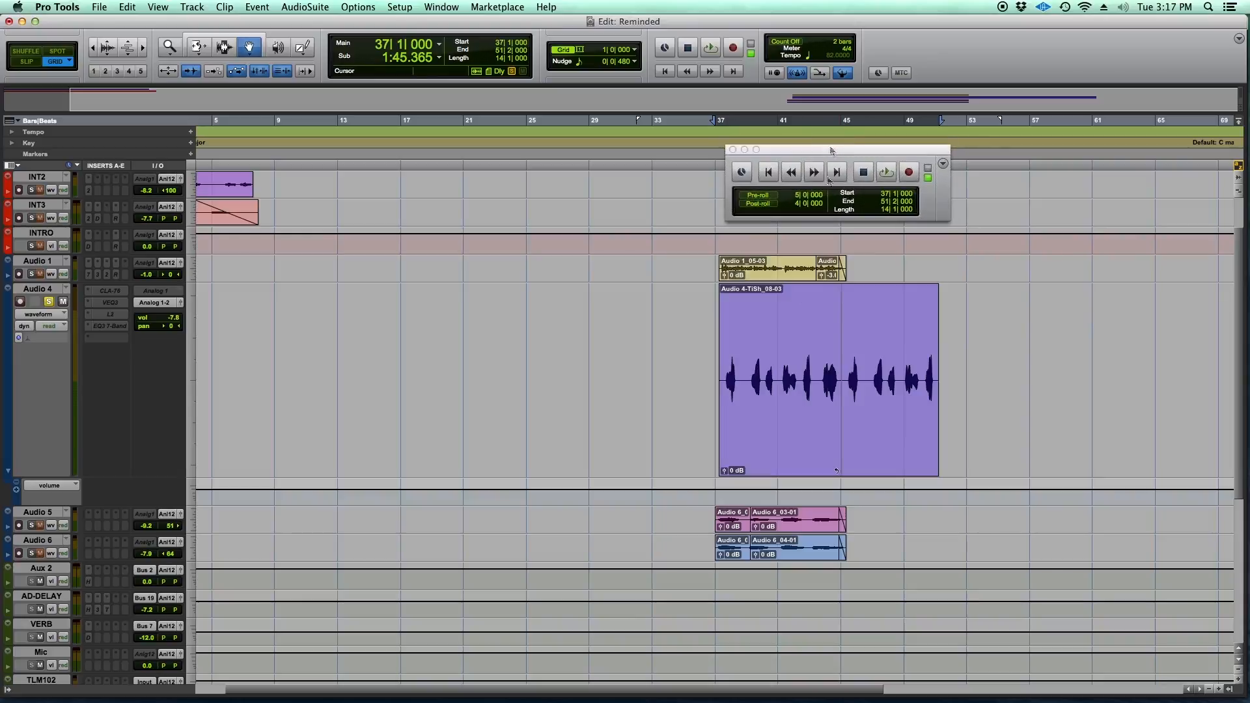
# Step: Set the grid value to a 1/4 note and select the Audio 4-TiSh_08-03 clip
pyautogui.click(812, 423)
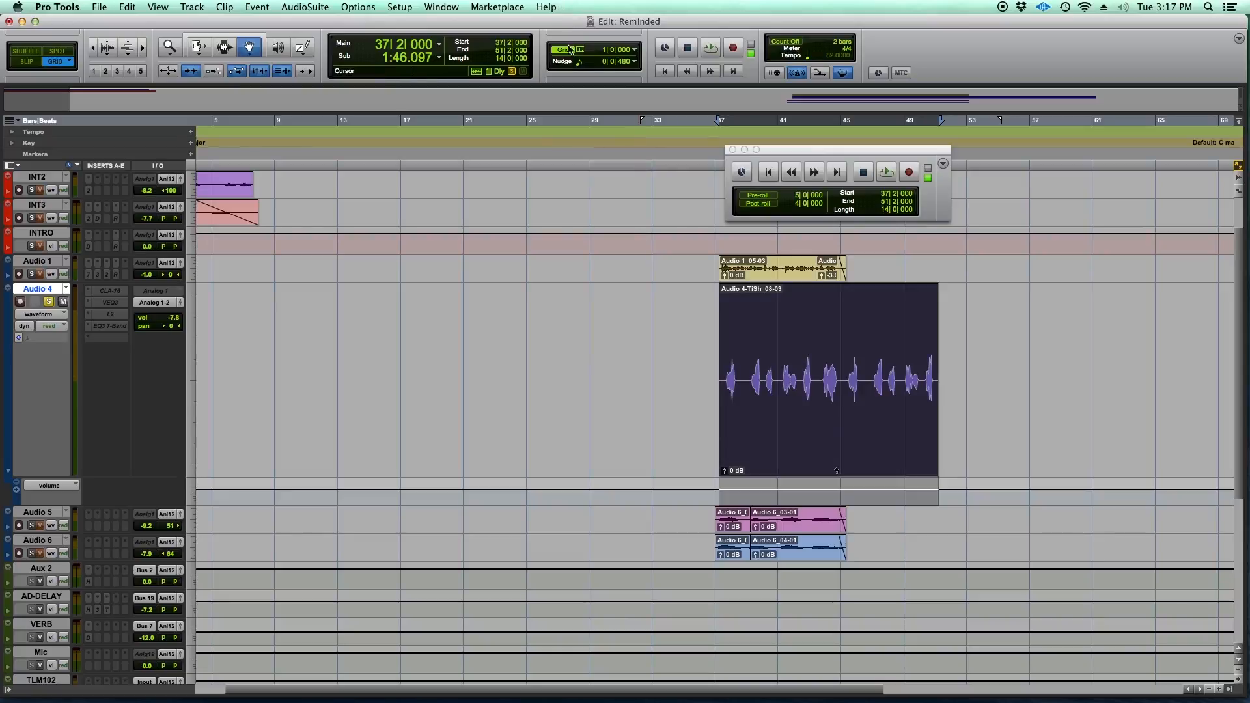
pyautogui.click(635, 51)
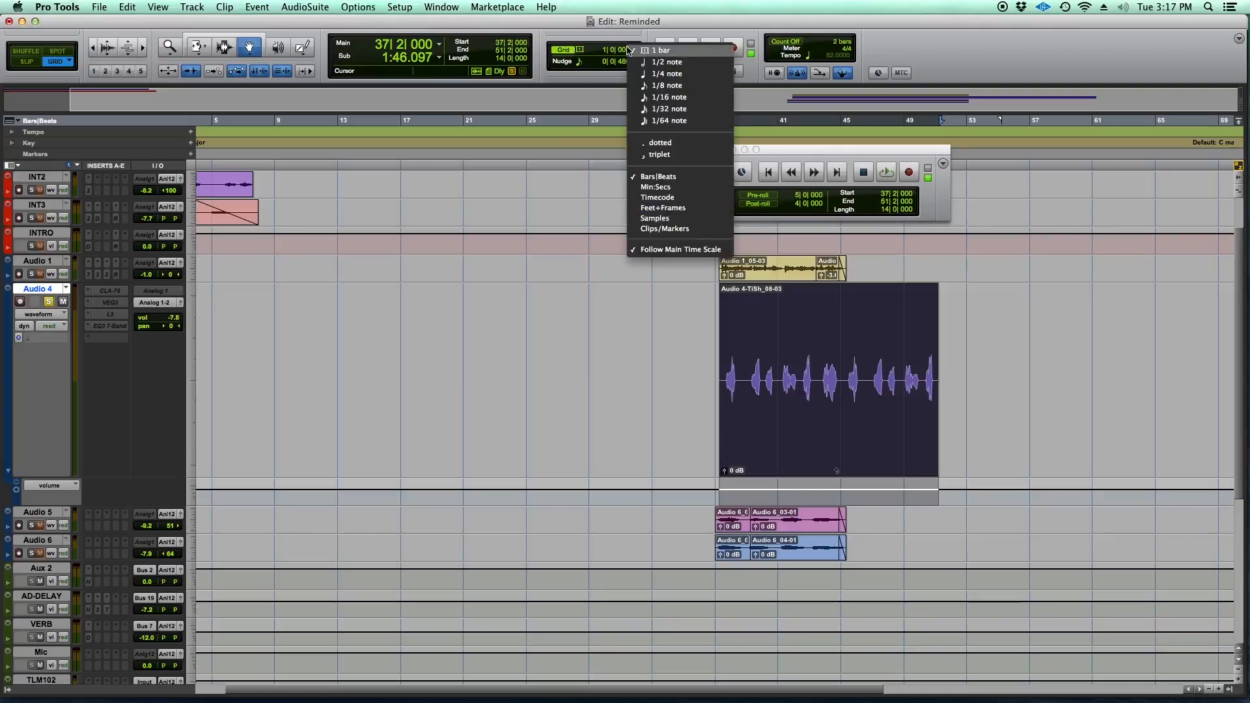
pyautogui.click(678, 74)
pyautogui.click(647, 362)
pyautogui.click(888, 440)
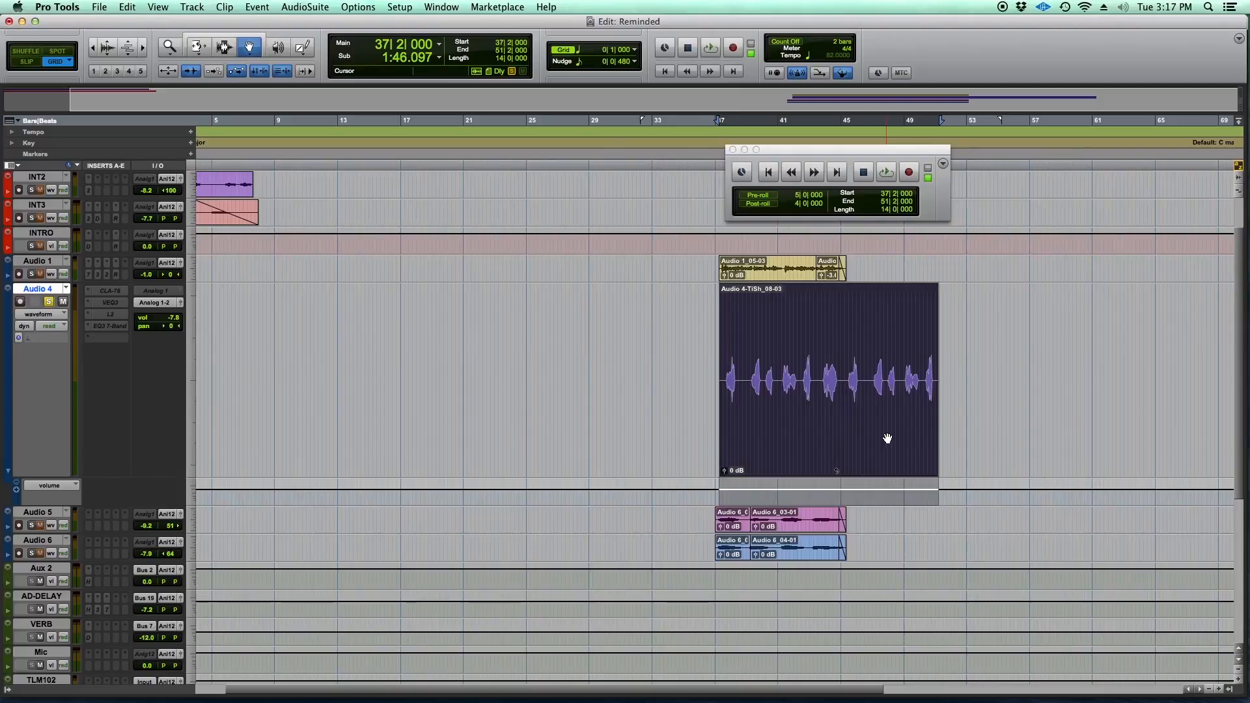
# Step: Nudge the Audio 4 clip later and earlier in 1/8-note increments in Grid mode, ending with its start at 36|3|480
pyautogui.press('+')
pyautogui.press('+')
pyautogui.press('+')
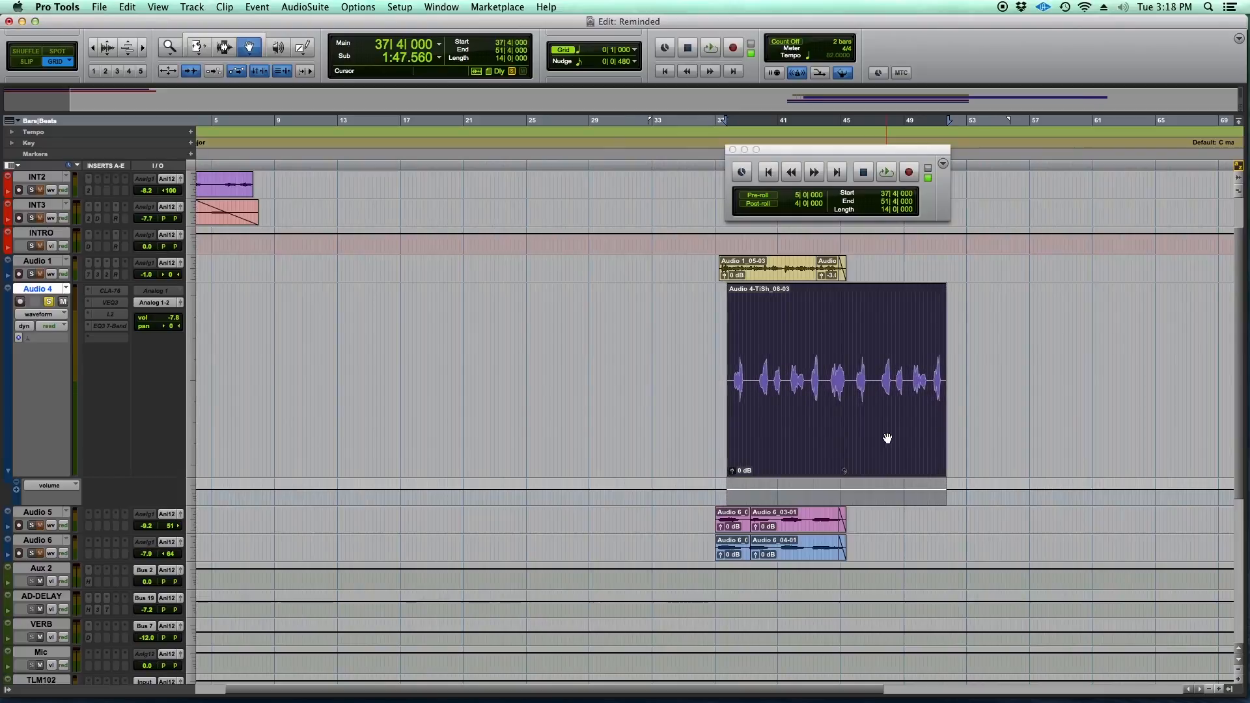
pyautogui.press('-')
pyautogui.press('-')
pyautogui.press('-')
pyautogui.press('-')
pyautogui.press('-')
pyautogui.press('-')
pyautogui.press('-')
pyautogui.press('+')
pyautogui.press('+')
pyautogui.press('+')
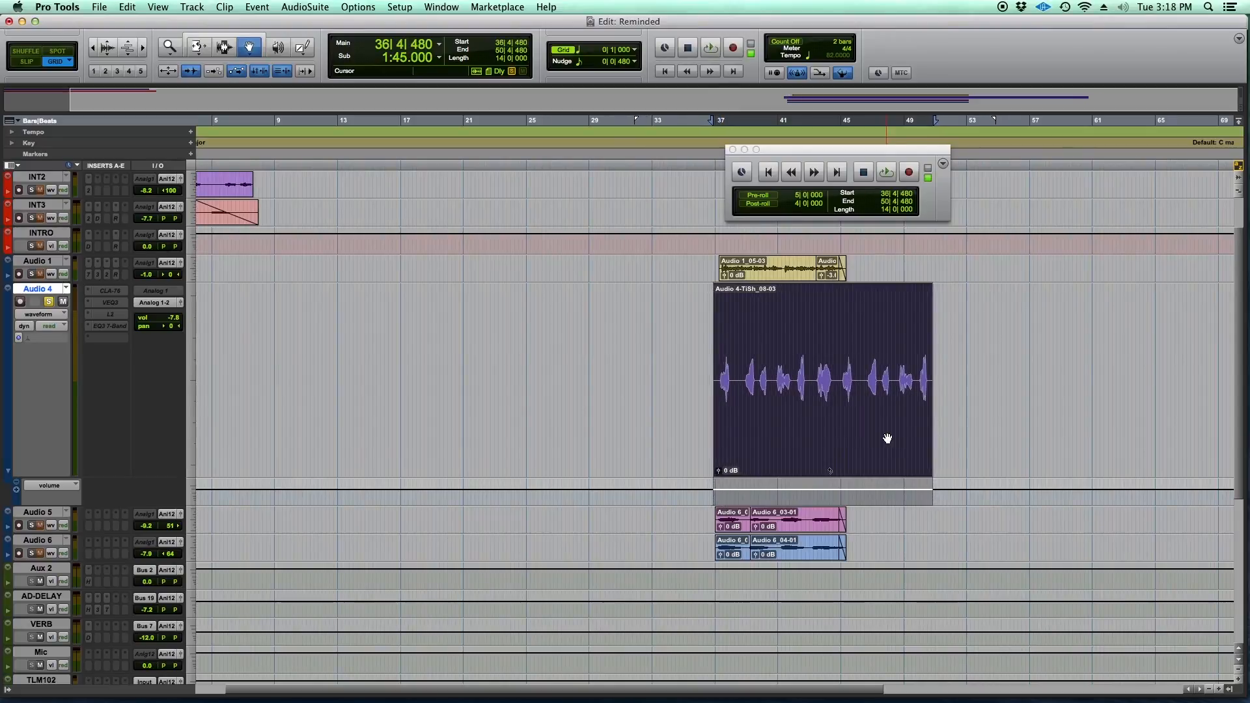
pyautogui.press('-')
pyautogui.press('-')
pyautogui.press('-')
pyautogui.press('-')
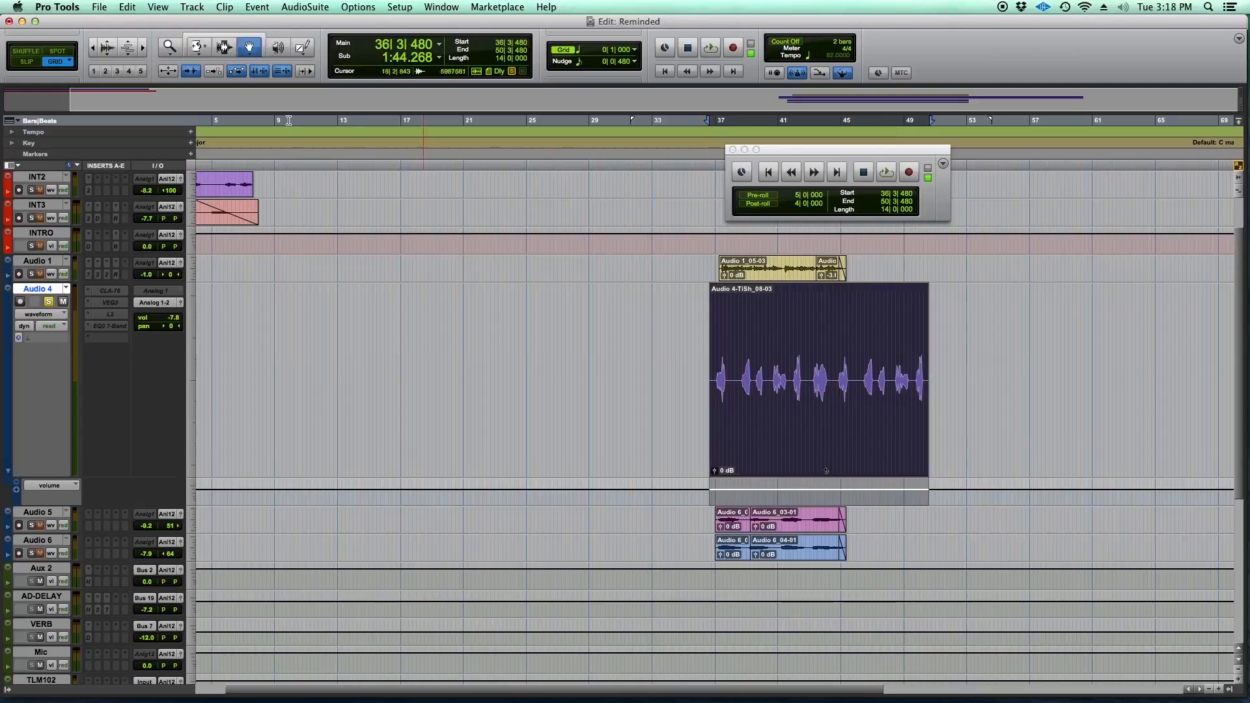
# Step: Switch to Slip mode and nudge the Audio 4 clip back and forth by 1/8 notes, ending with its start at 37|2|000
pyautogui.press('F2')
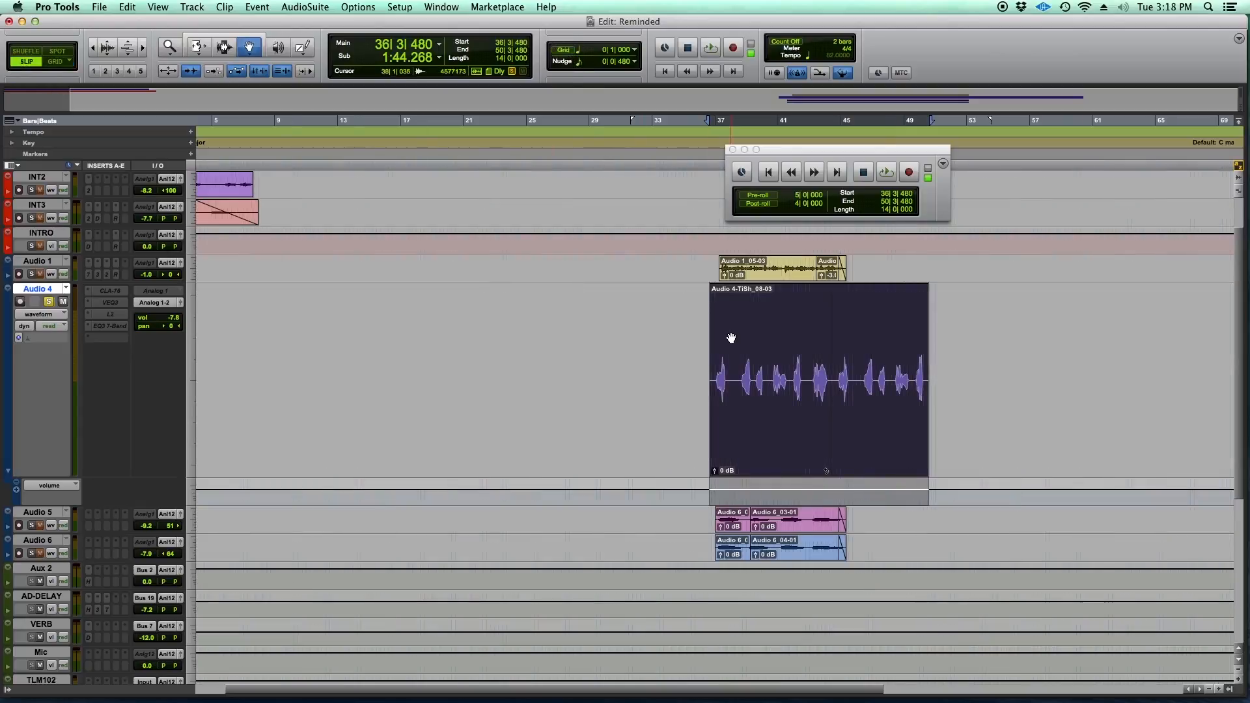
pyautogui.press('-')
pyautogui.press('-')
pyautogui.press('-')
pyautogui.press('-')
pyautogui.press('+')
pyautogui.press('+')
pyautogui.press('+')
pyautogui.press('+')
pyautogui.press('+')
pyautogui.press('+')
pyautogui.press('+')
pyautogui.press('-')
pyautogui.press('-')
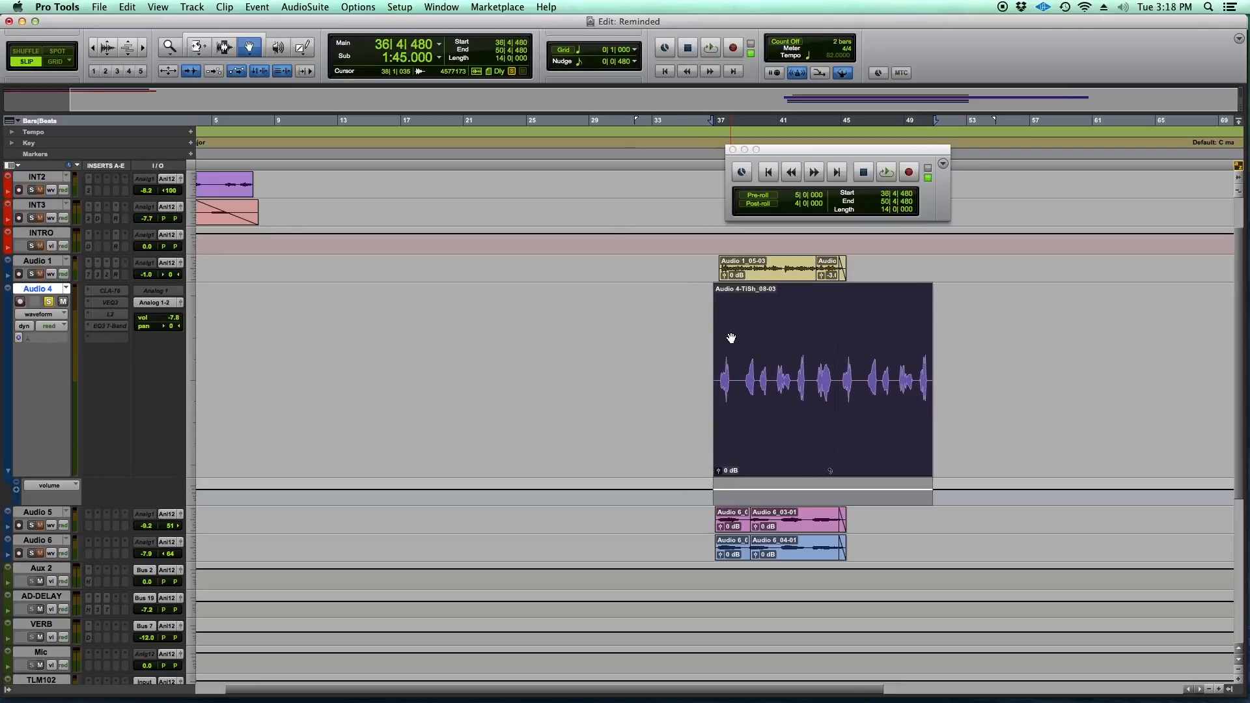
pyautogui.press('+')
pyautogui.press('+')
pyautogui.press('+')
pyautogui.press('+')
# Step: Return to Grid mode with the grid lines shown, and nudge the Audio 4 clip two 1/8 notes later and back
pyautogui.click(563, 47)
pyautogui.click(49, 62)
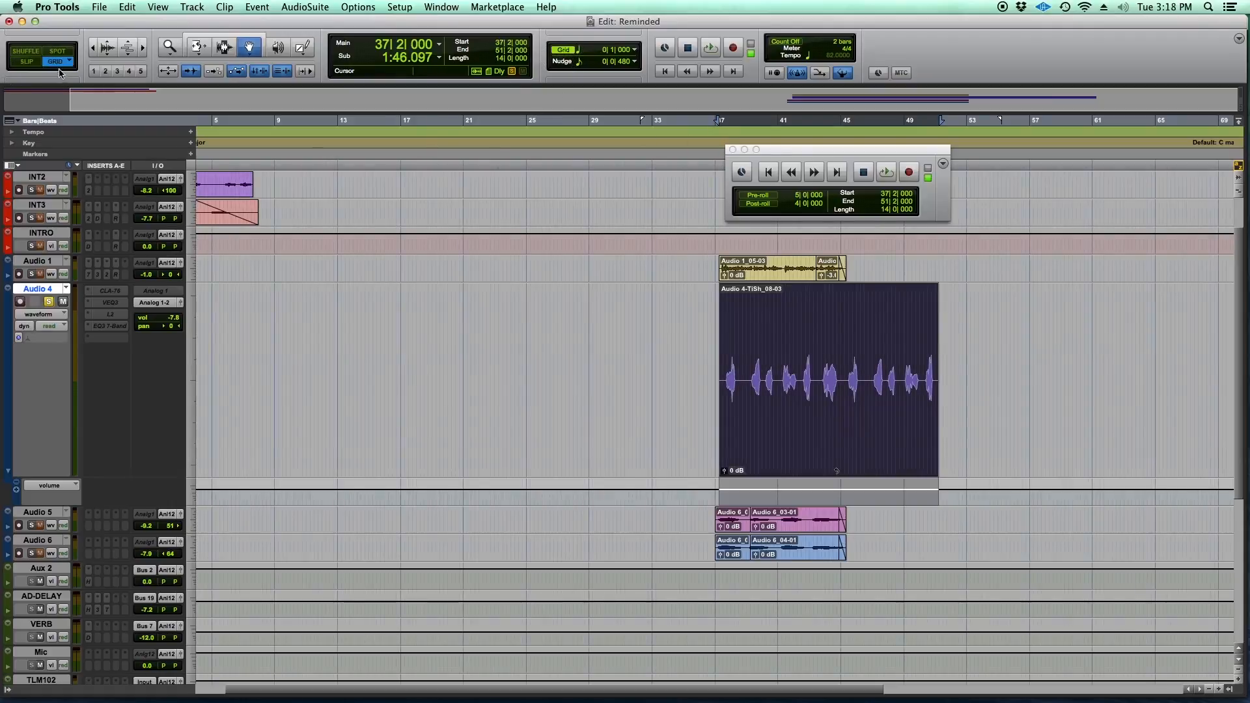
pyautogui.press('+')
pyautogui.press('+')
pyautogui.press('-')
pyautogui.press('-')
# Step: Enable the Smart Tool and trim the start of the Audio 4 clip to 37|4|000 on the grid
pyautogui.press('super+bracketright')
pyautogui.press('super+bracketright')
pyautogui.press('super+bracketright')
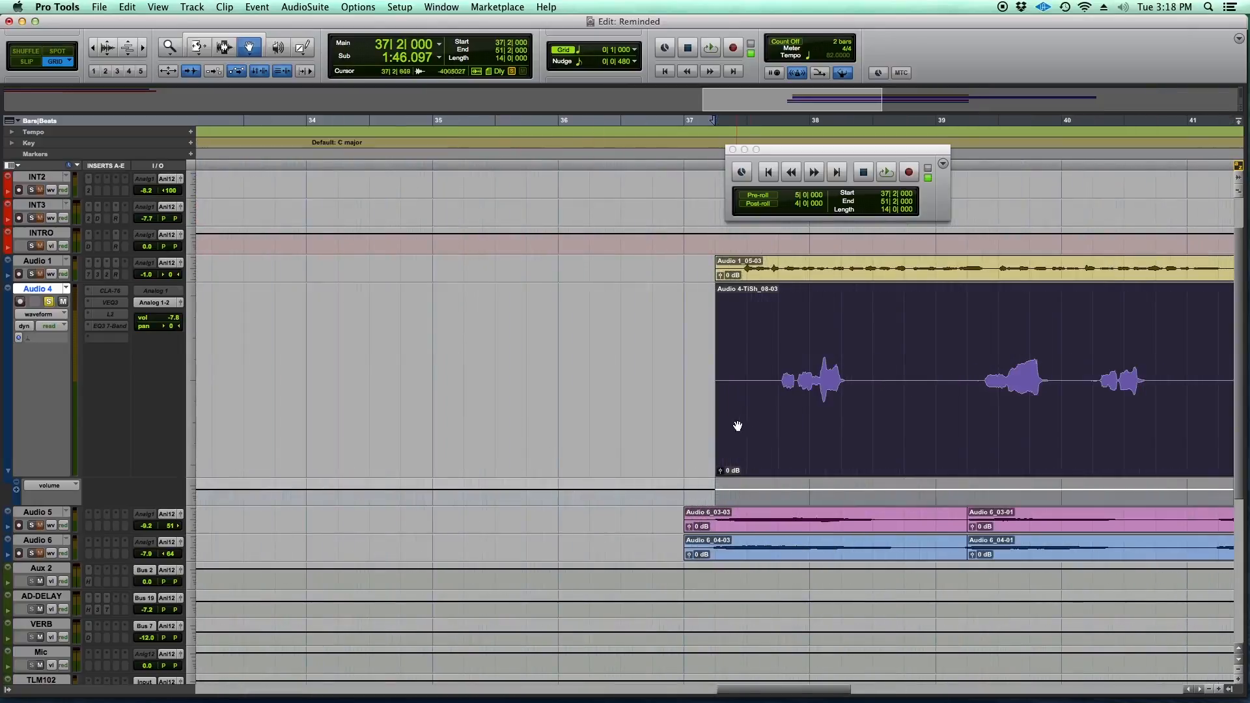
pyautogui.click(623, 362)
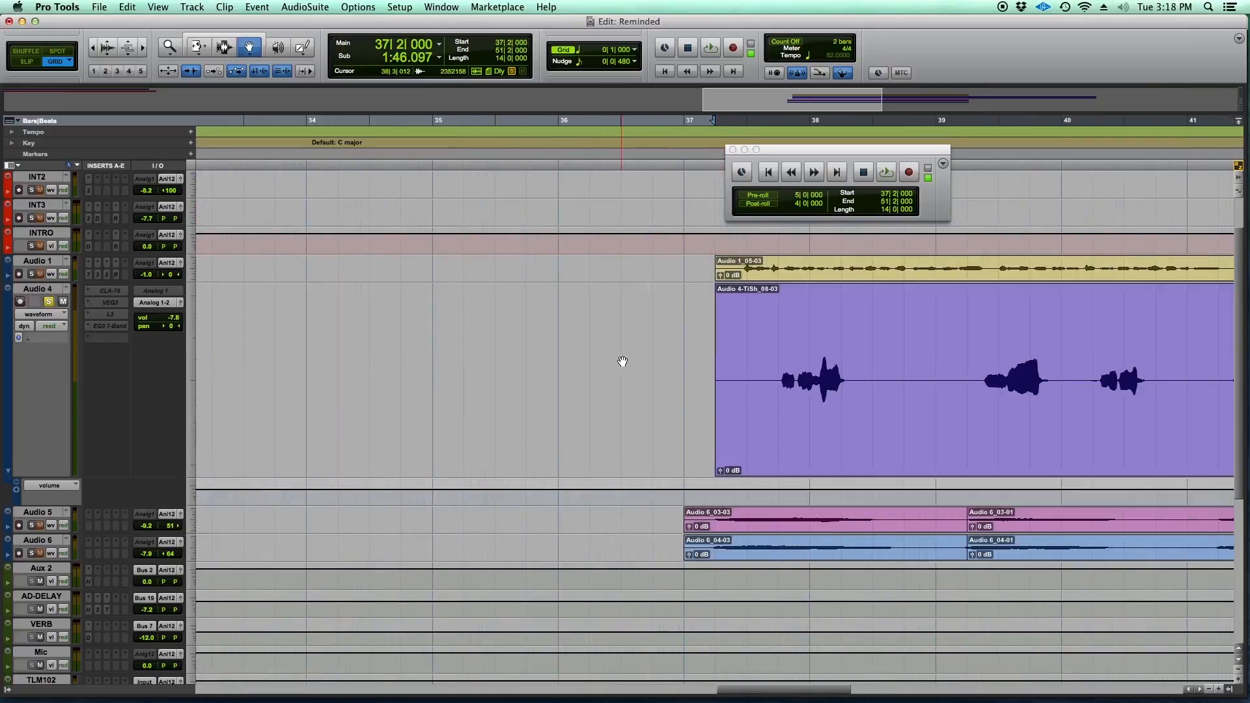
pyautogui.press('super+7')
pyautogui.moveTo(717, 386); pyautogui.dragTo(778, 395)
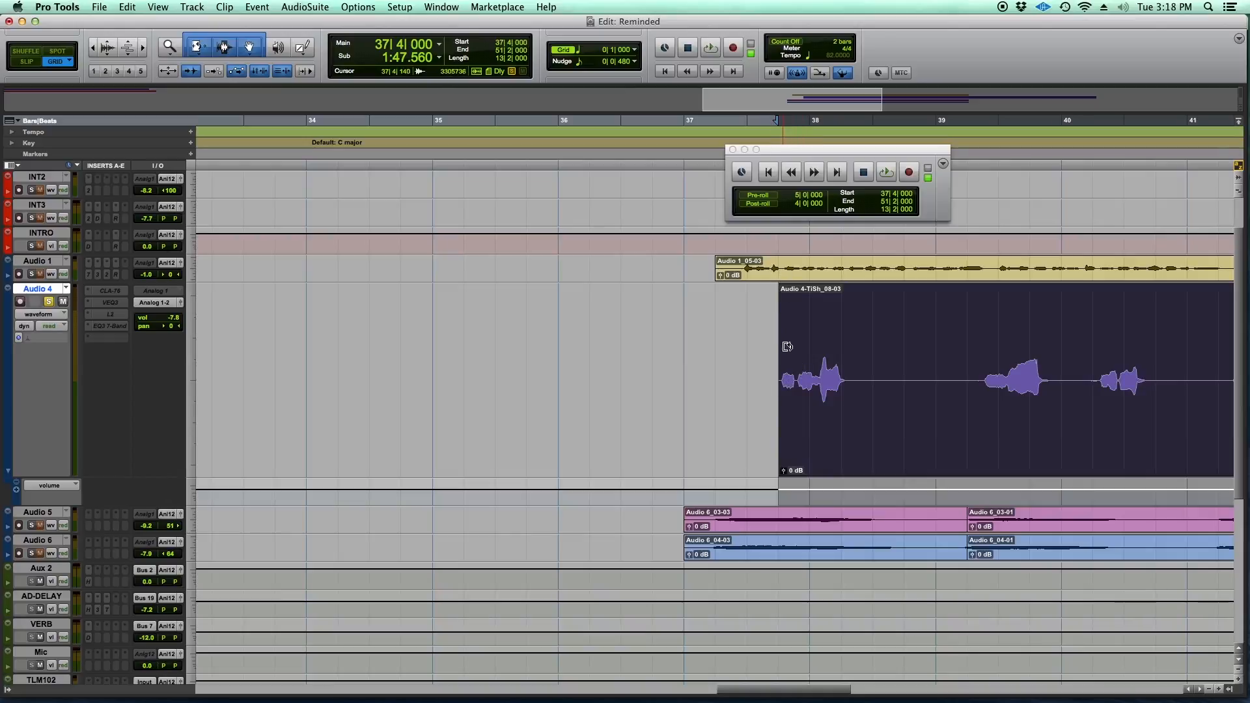
# Step: Nudge the trimmed Audio 4 clip earlier and later in 1/8-note increments, ending with its start at 37|1|480
pyautogui.press('-')
pyautogui.press('-')
pyautogui.press('-')
pyautogui.press('-')
pyautogui.press('-')
pyautogui.press('+')
pyautogui.press('+')
pyautogui.press('+')
pyautogui.press('-')
pyautogui.press('-')
pyautogui.press('-')
pyautogui.press('+')
pyautogui.press('+')
pyautogui.press('-')
pyautogui.press('-')
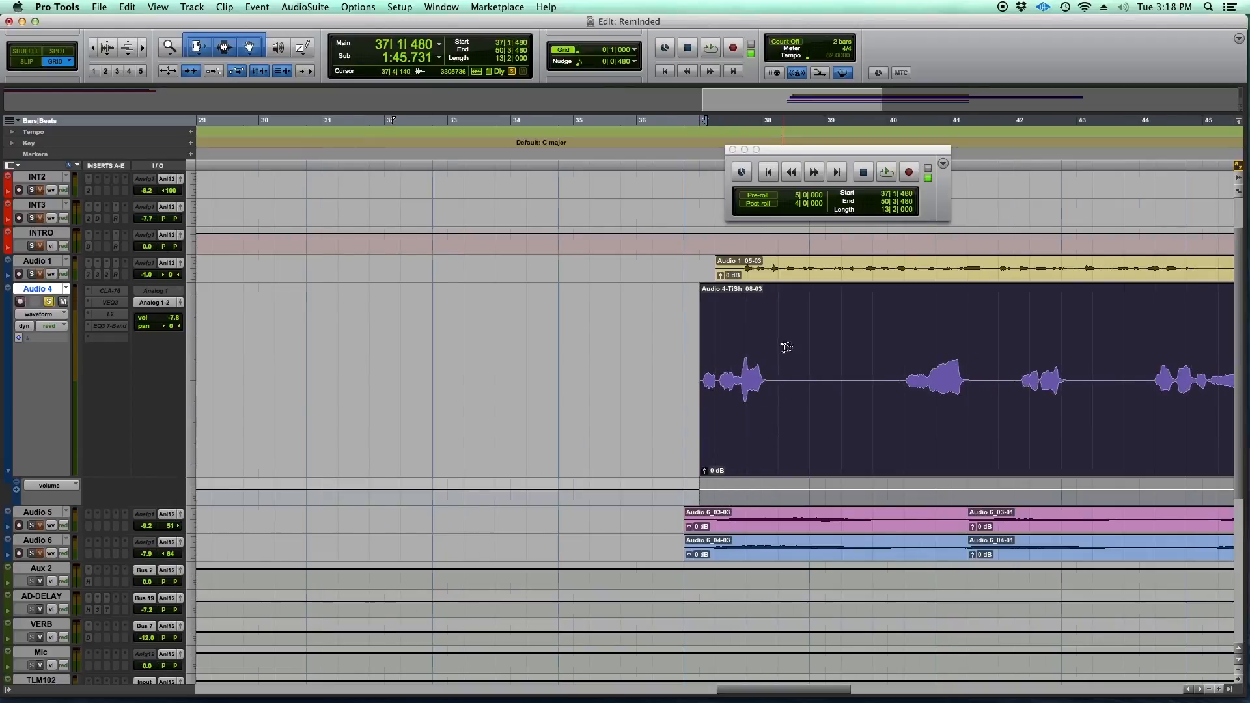
# Step: Show the whole Audio 4 clip in the timeline and nudge it by 1/8 notes until it starts at 37|2|000
pyautogui.press('r')
pyautogui.press('r')
pyautogui.press('+')
pyautogui.press('+')
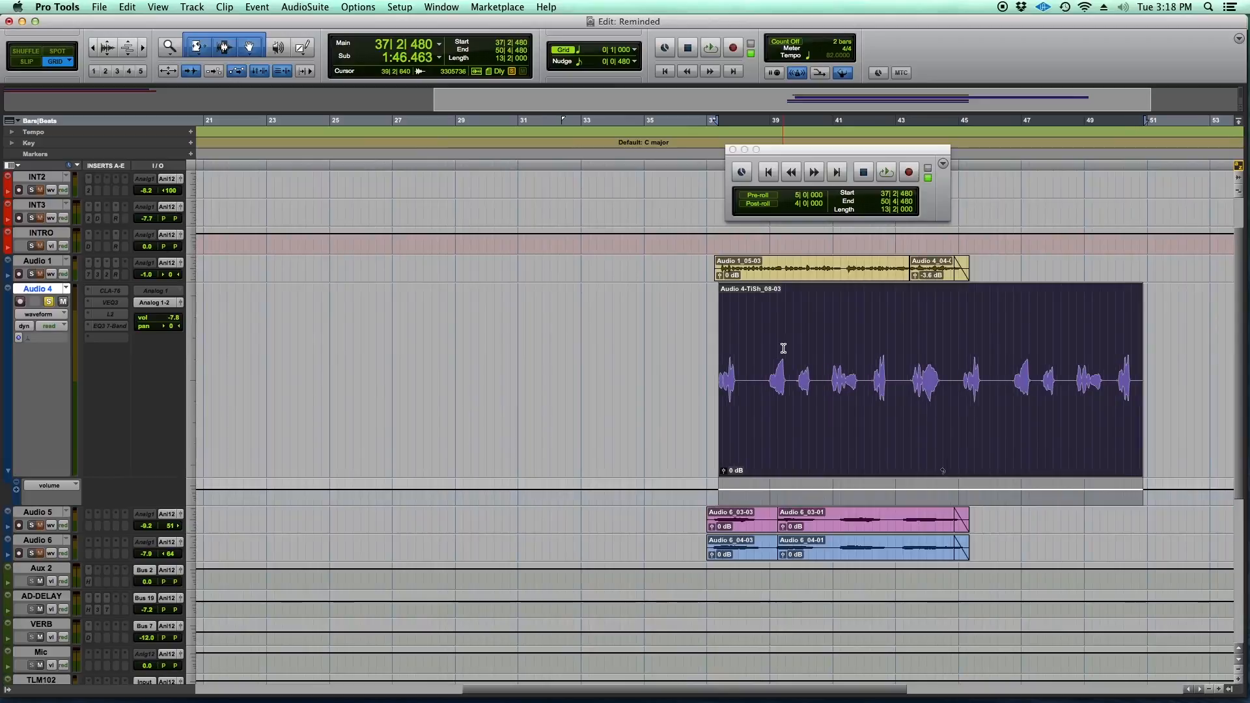
pyautogui.press('-')
pyautogui.press('+')
pyautogui.press('-')
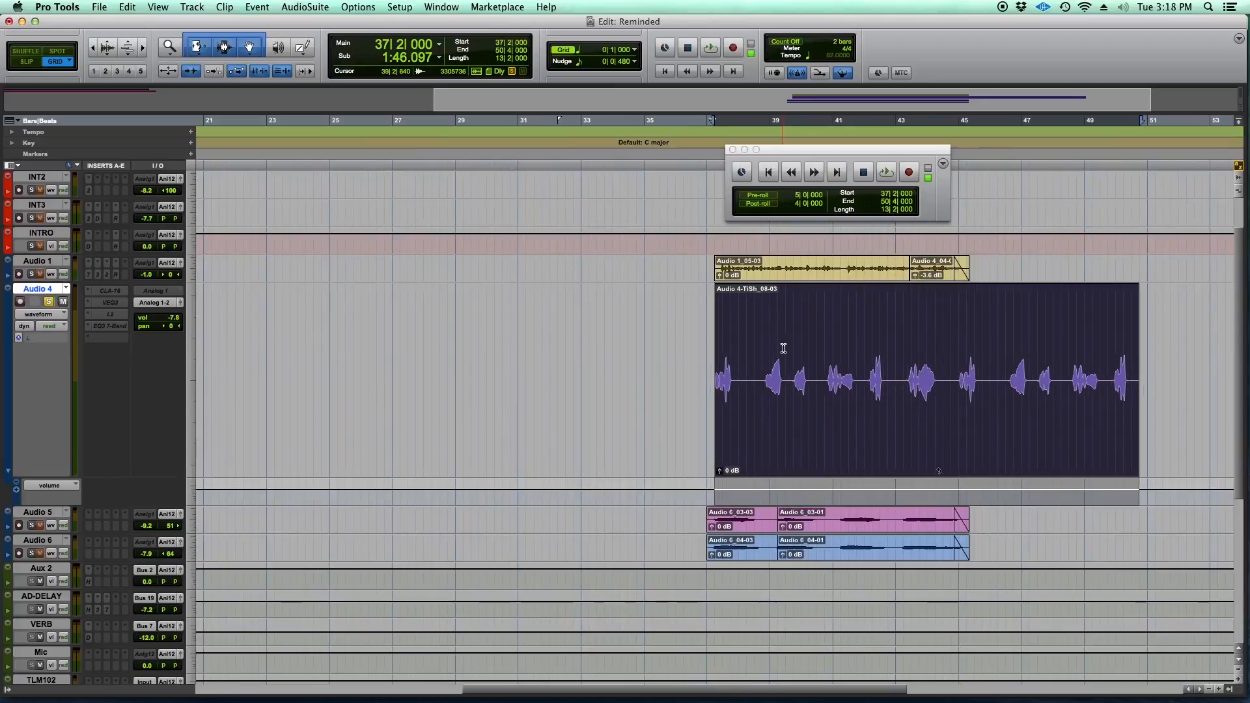
# Step: Set the nudge value to 1/64 note and nudge the Audio 4 clip later until it starts at 37|2|780
pyautogui.click(632, 49)
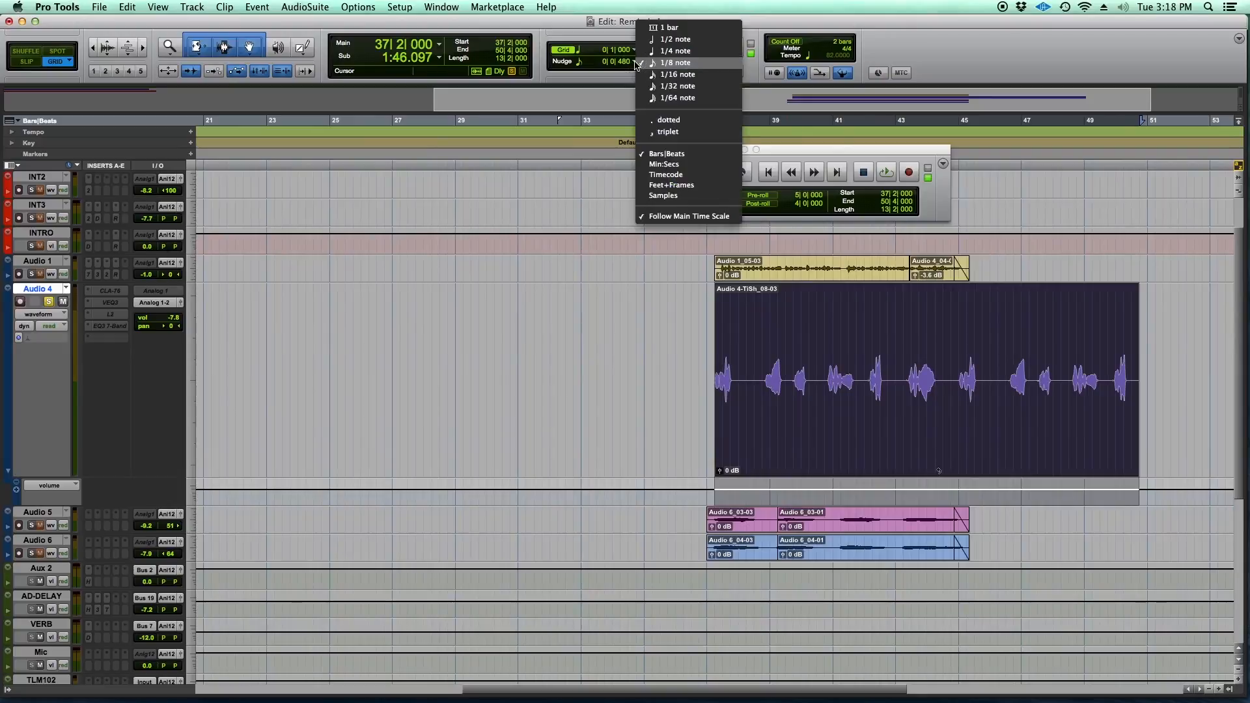
pyautogui.click(697, 98)
pyautogui.press('KP_Add')
pyautogui.press('KP_Add')
pyautogui.press('KP_Add')
pyautogui.press('KP_Add')
pyautogui.press('KP_Add')
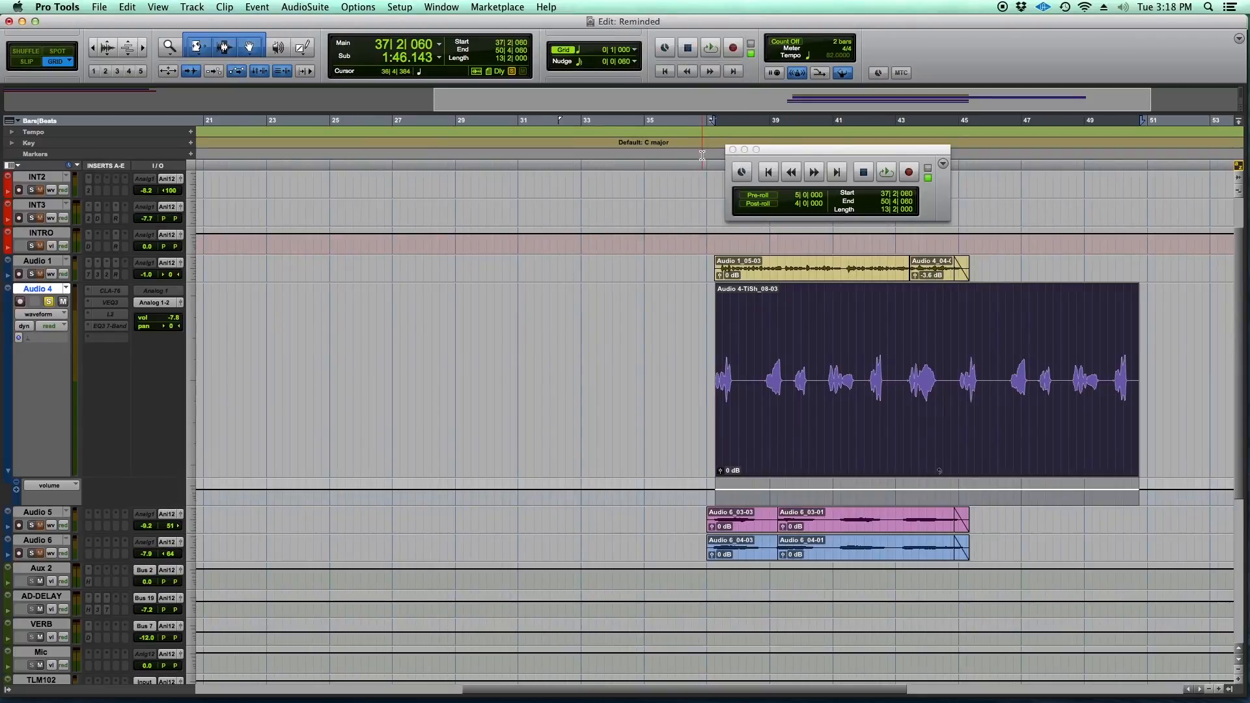
pyautogui.press('KP_Add')
pyautogui.press('KP_Add')
pyautogui.press('KP_Add')
pyautogui.press('KP_Add')
pyautogui.press('KP_Add')
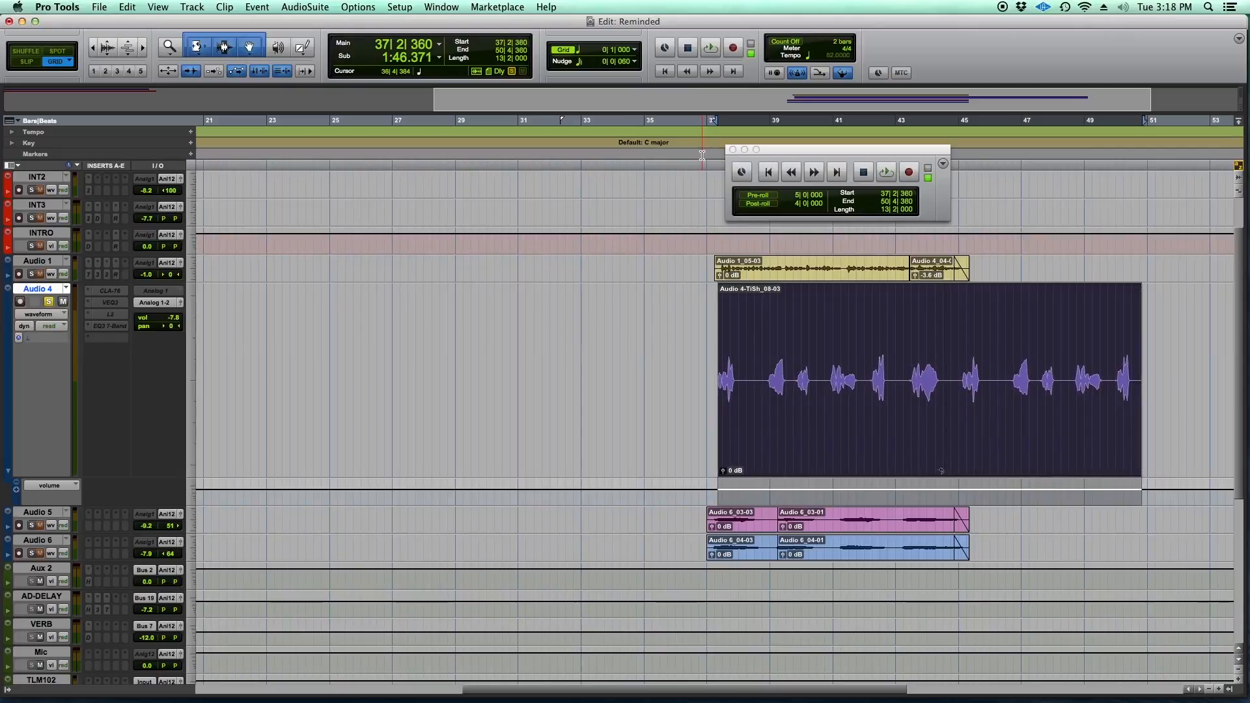
pyautogui.press('KP_Add')
pyautogui.press('KP_Add')
pyautogui.press('KP_Add')
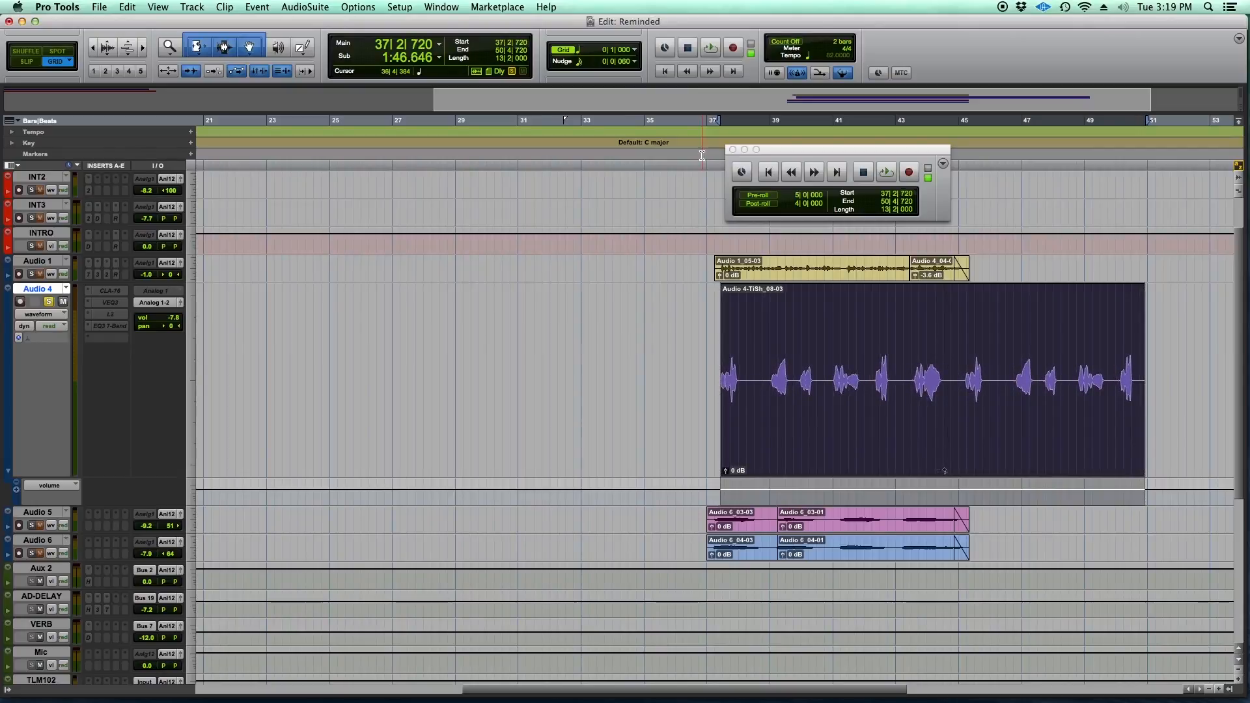
# Step: Set the edit selection to start at bar 40 and end at bar 55, and reselect the whole Audio 4 clip
pyautogui.click(884, 194)
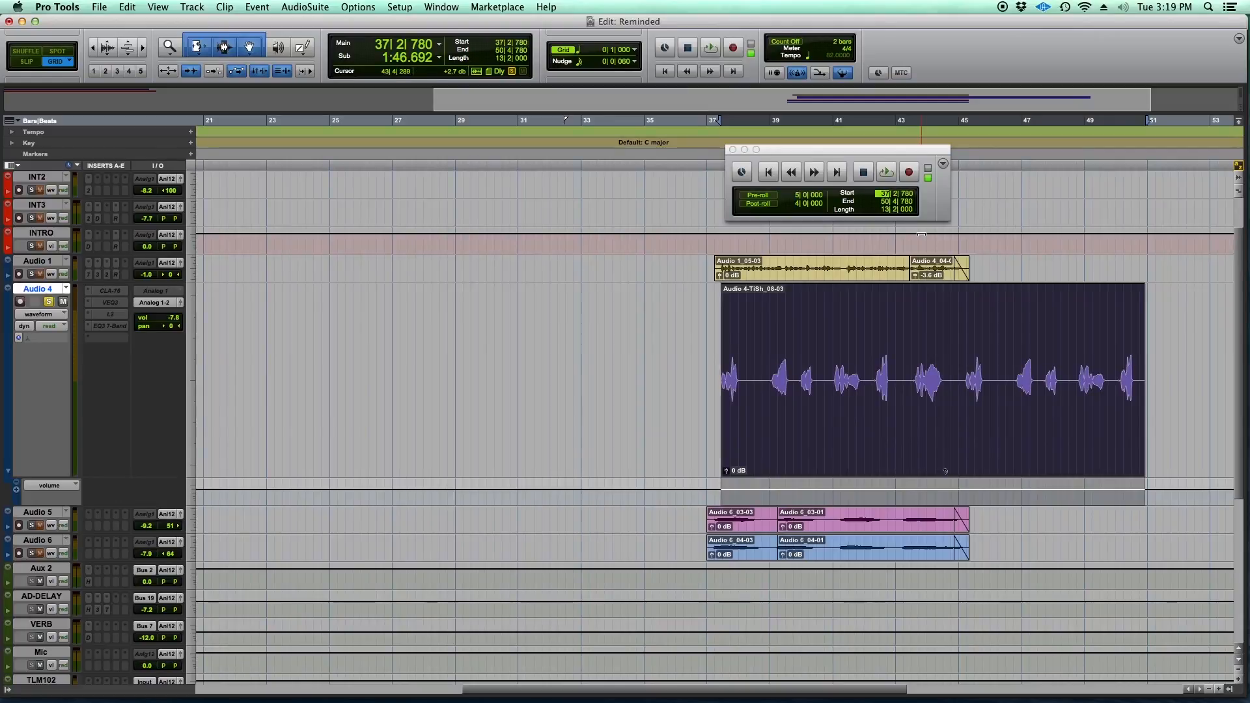
pyautogui.write('40')
pyautogui.press('Return')
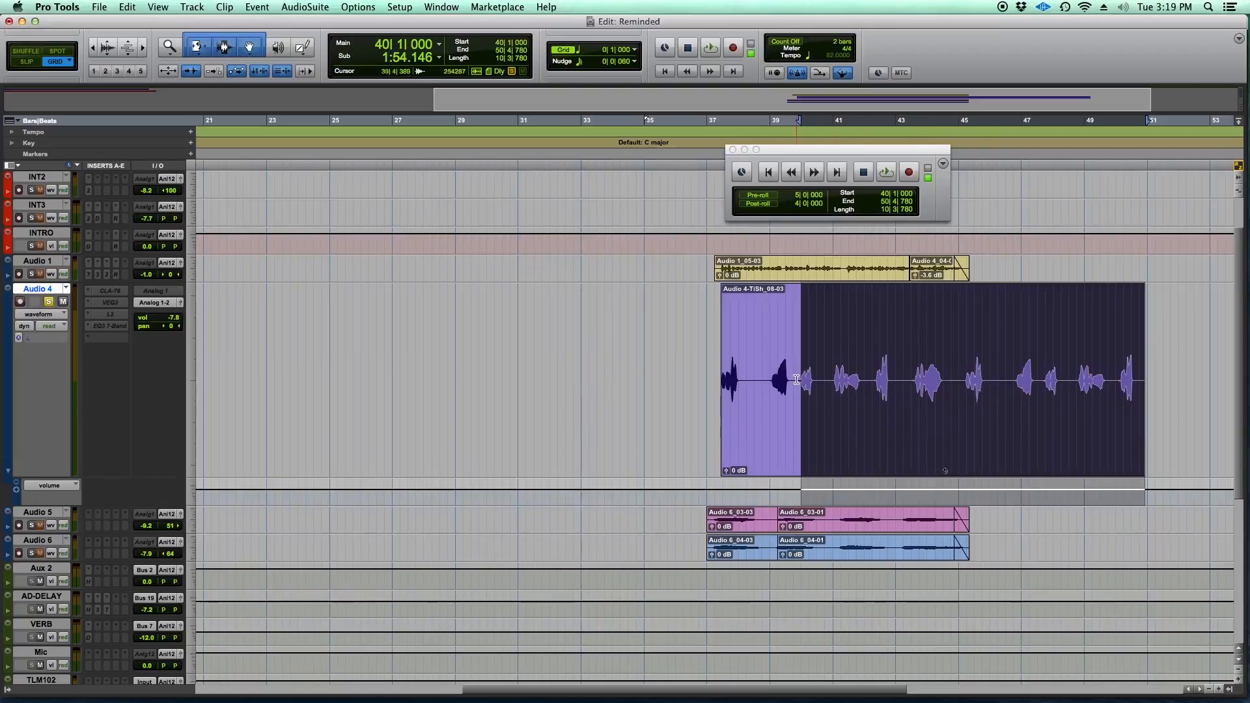
pyautogui.click(885, 202)
pyautogui.write('55')
pyautogui.press('Return')
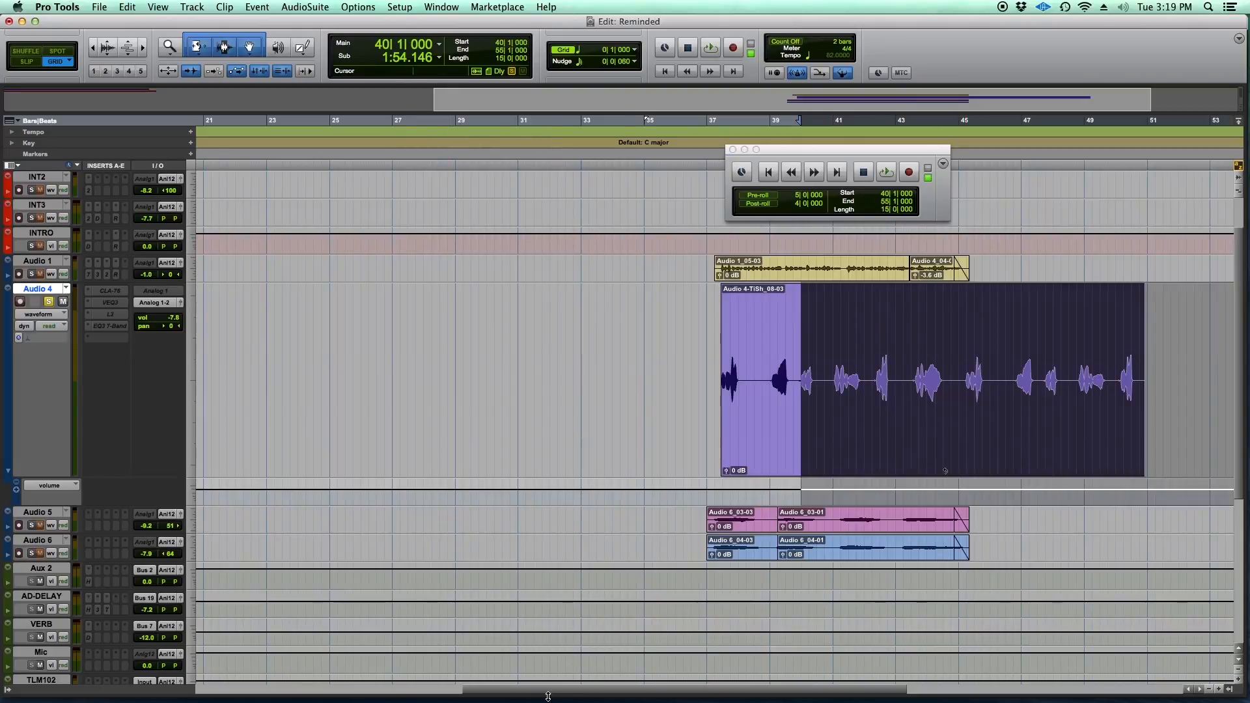
pyautogui.moveTo(573, 682); pyautogui.dragTo(724, 682)
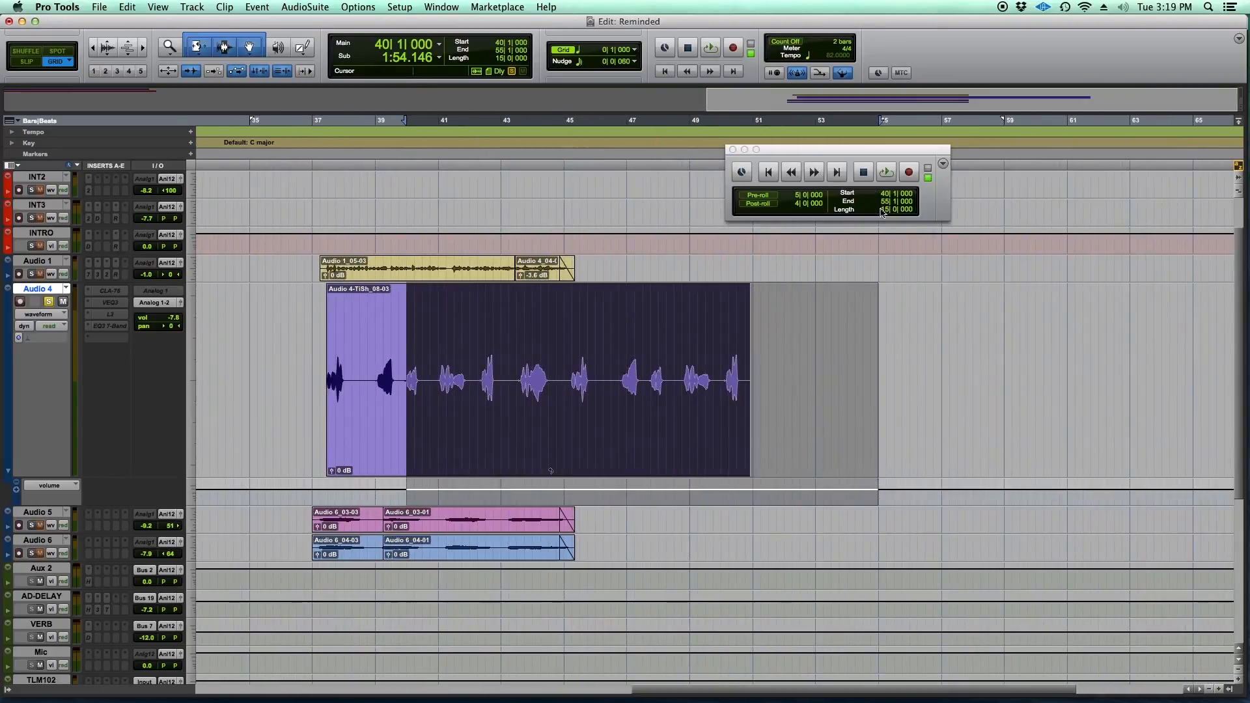
pyautogui.press('KP_Divide')
pyautogui.click(408, 436)
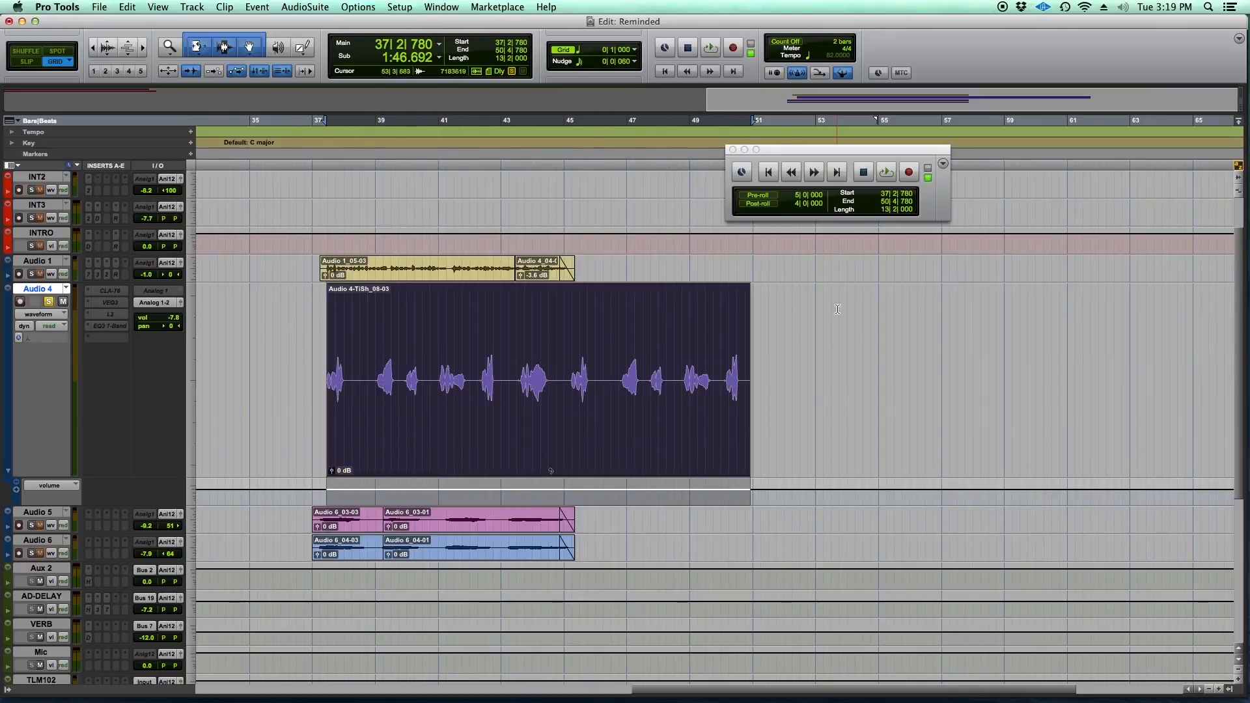
# Step: Set the pre-roll to 0 bars and move the Transport window clear of the middle of the timeline
pyautogui.click(802, 191)
pyautogui.write('0')
pyautogui.press('Return')
pyautogui.moveTo(812, 150); pyautogui.dragTo(984, 195)
pyautogui.moveTo(680, 688); pyautogui.dragTo(564, 669)
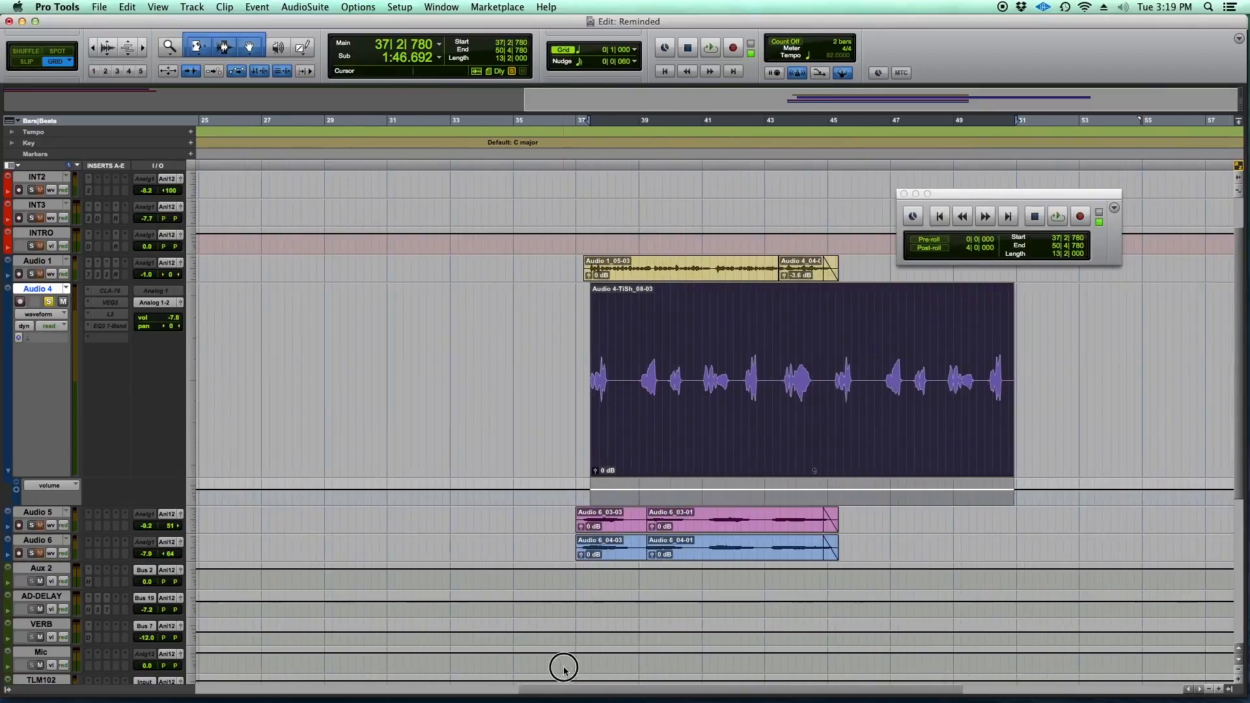
# Step: Set both the grid value and the nudge value to 1 bar
pyautogui.click(623, 51)
pyautogui.click(667, 28)
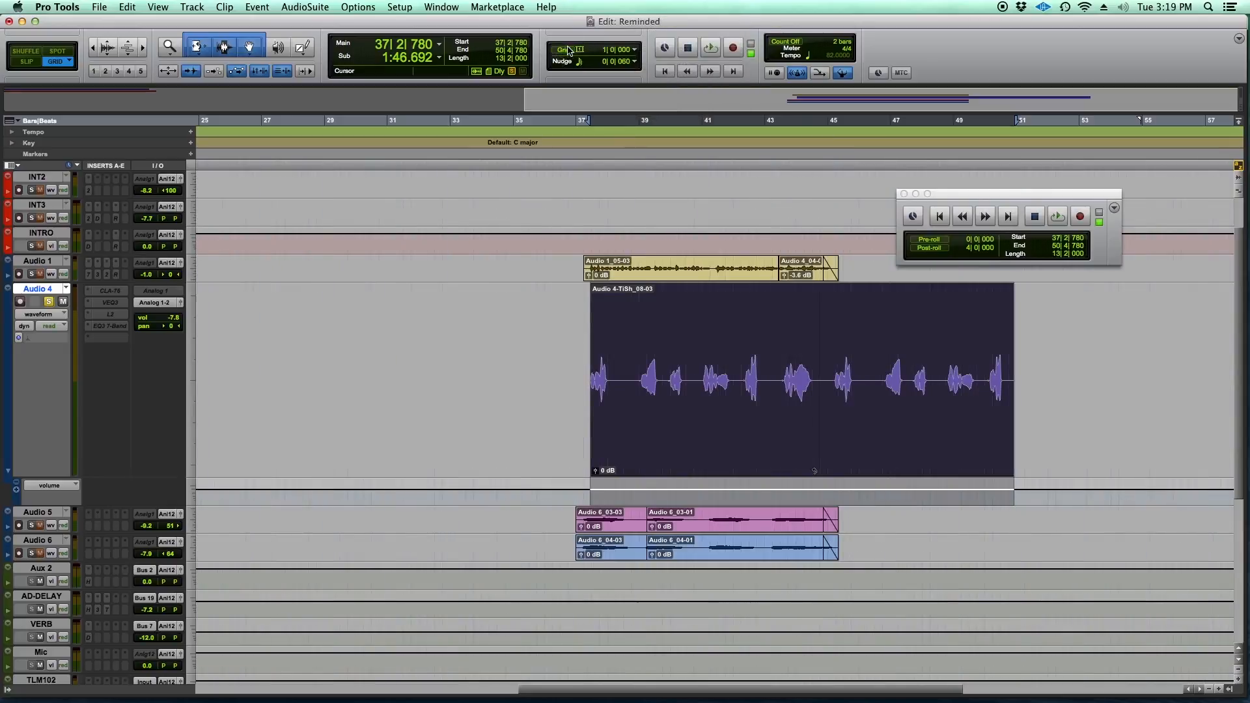
pyautogui.click(563, 67)
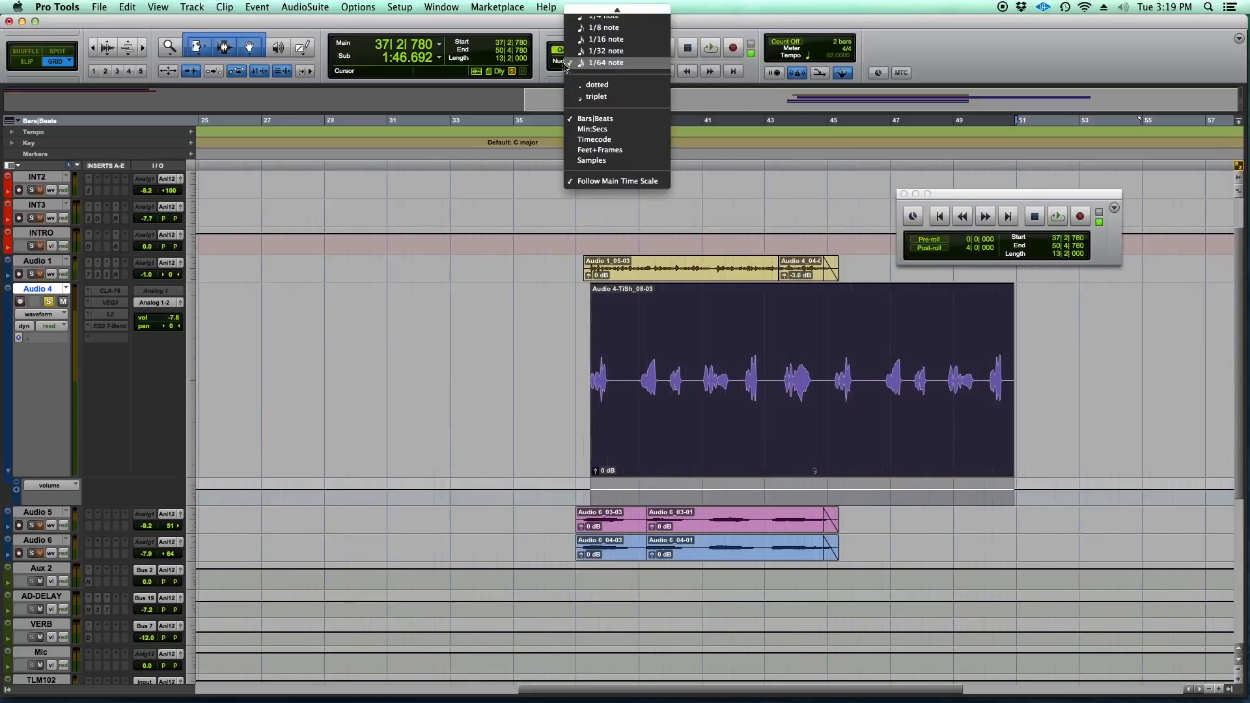
pyautogui.click(598, 9)
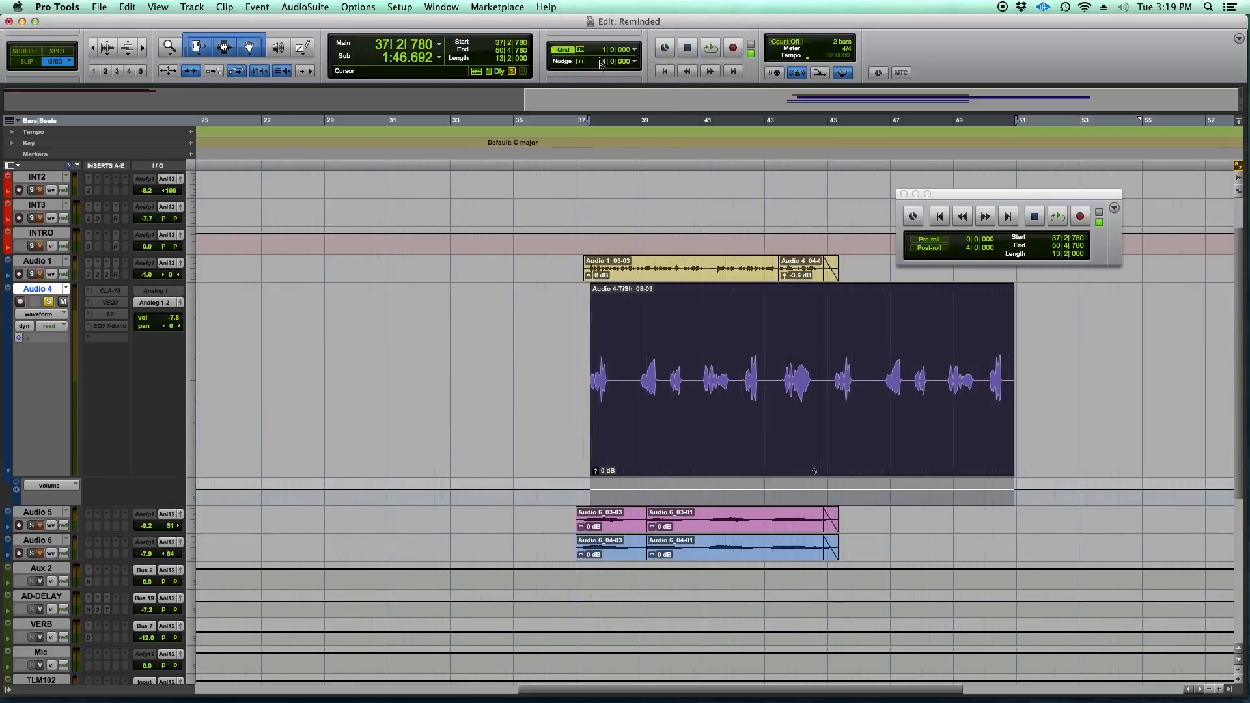
# Step: Set the nudge value to 1/4 note and nudge the Audio 4 clip one step earlier to start at 37|1|780
pyautogui.click(635, 61)
pyautogui.click(670, 97)
pyautogui.click(627, 55)
pyautogui.click(661, 53)
pyautogui.press('KP_Subtract')
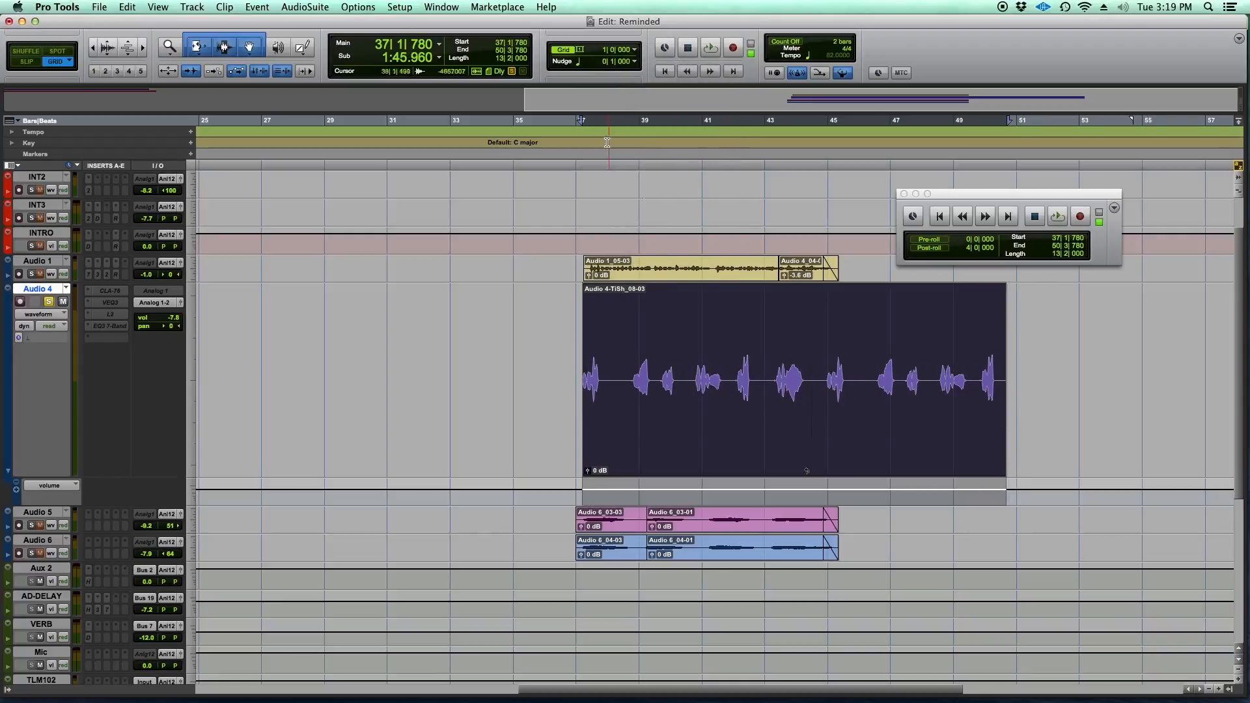
# Step: Set the nudge value to 1 bar and nudge the Audio 4 clip earlier and later, ending with its start at 37|1|780
pyautogui.click(635, 61)
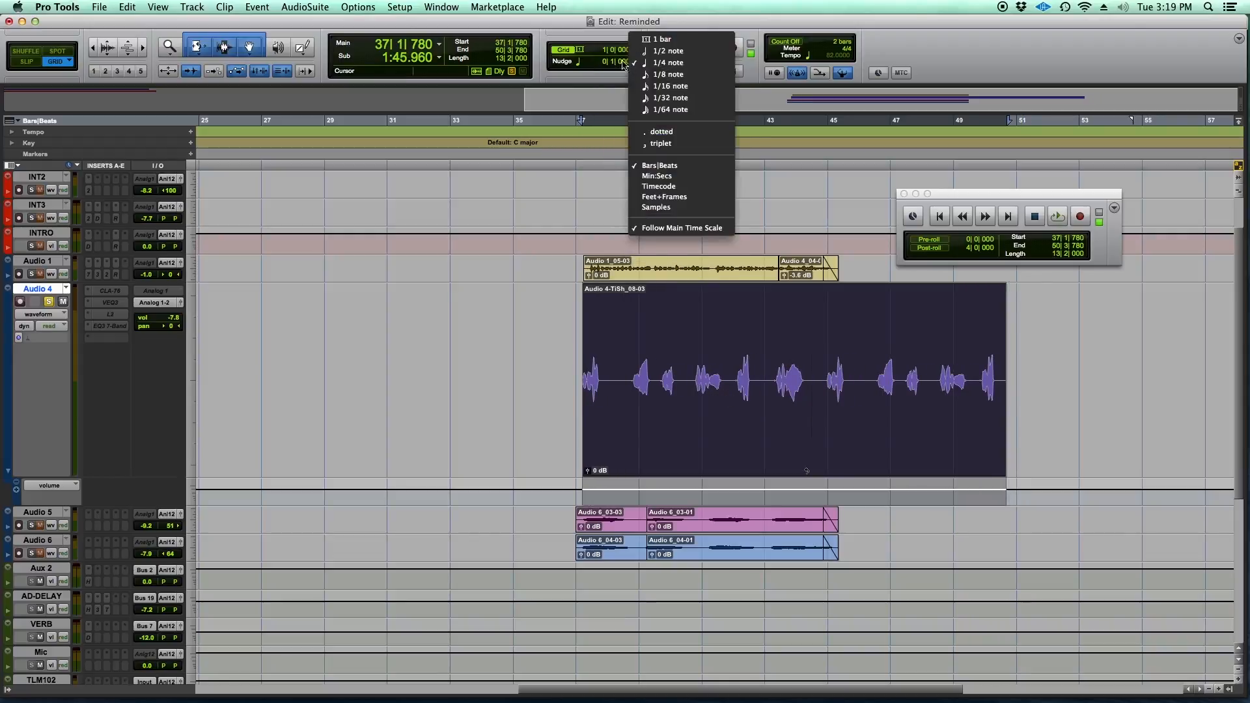
pyautogui.click(662, 39)
pyautogui.press('-')
pyautogui.press('+')
pyautogui.press('+')
pyautogui.press('+')
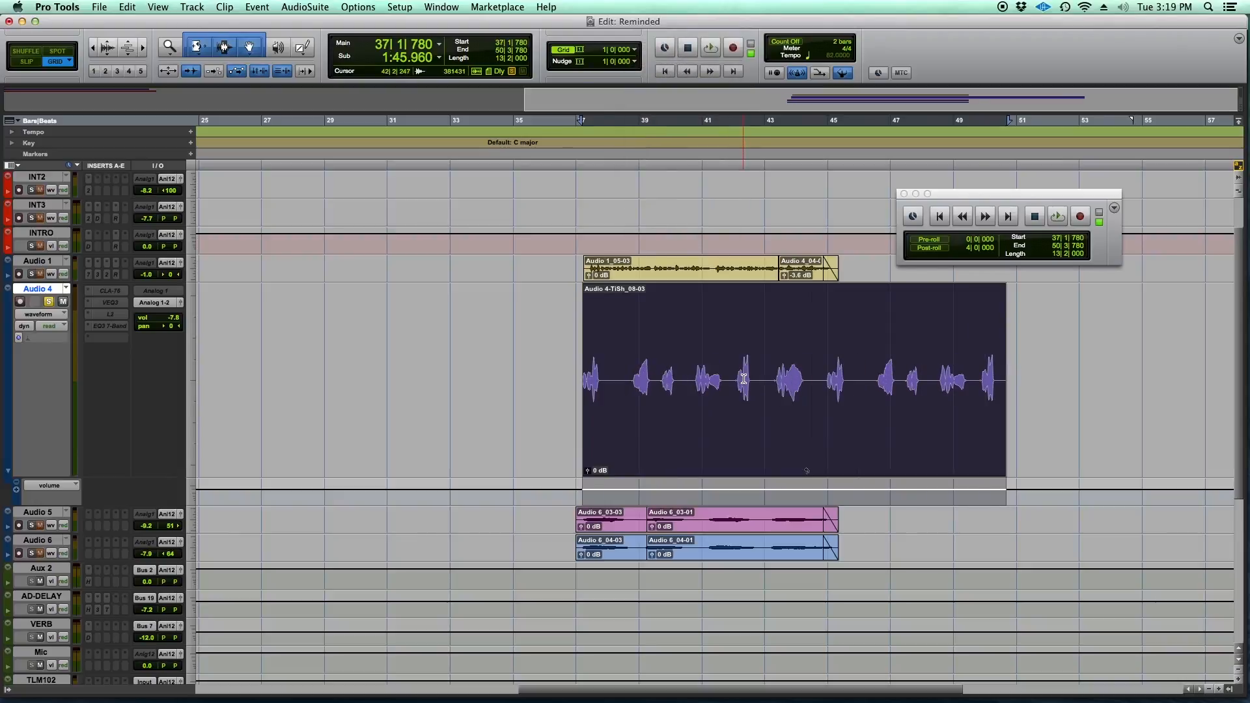
pyautogui.press('-')
pyautogui.press('-')
pyautogui.press('-')
pyautogui.press('-')
pyautogui.press('+')
pyautogui.press('+')
pyautogui.press('+')
pyautogui.press('+')
pyautogui.press('-')
pyautogui.press('-')
pyautogui.press('-')
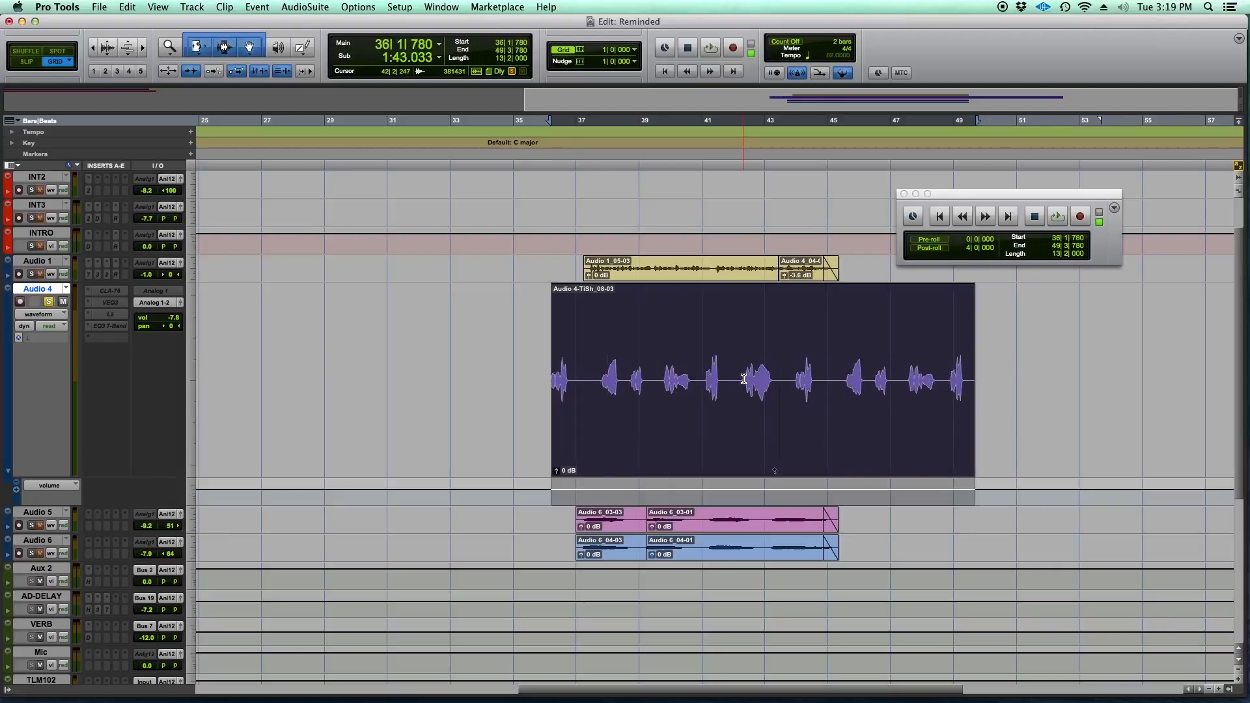
pyautogui.press('+')
pyautogui.press('-')
pyautogui.press('+')
pyautogui.press('+')
pyautogui.press('+')
pyautogui.press('+')
pyautogui.press('-')
pyautogui.press('-')
pyautogui.press('-')
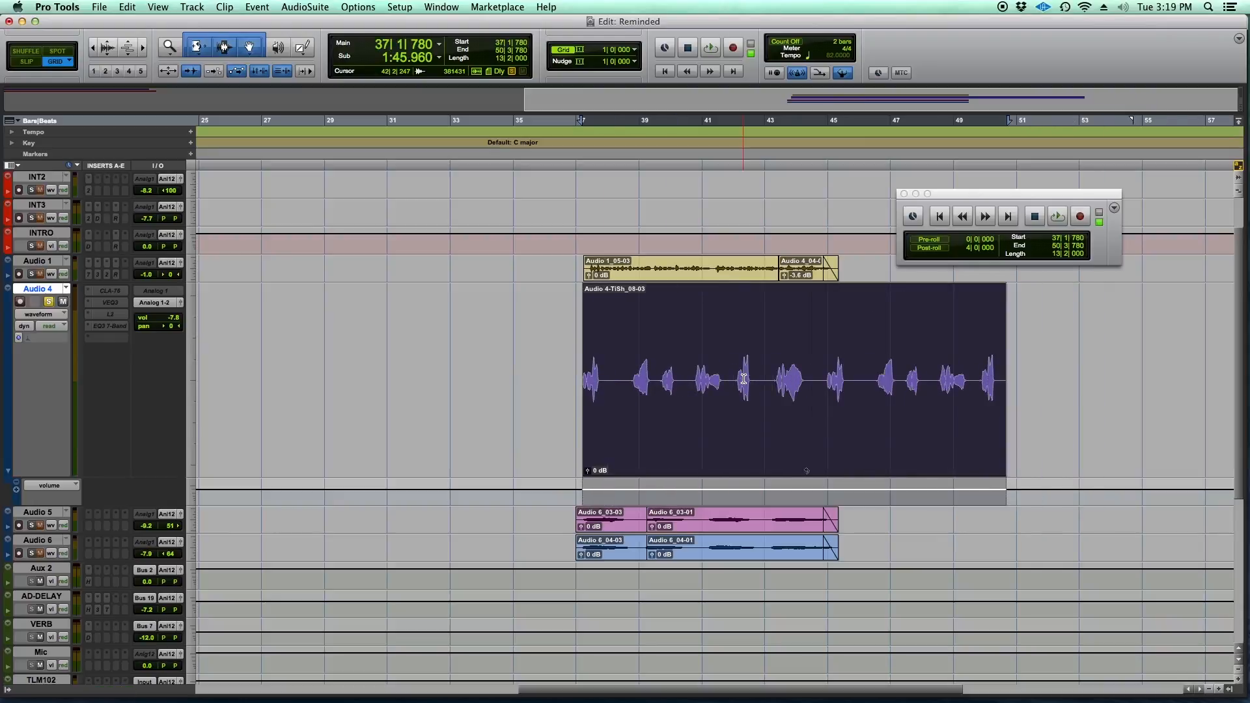
# Step: Snap the start of the Audio 4 clip to the grid at 37|1|000 and nudge it six bars later to 43|1|000
pyautogui.press('+')
pyautogui.moveTo(705, 411); pyautogui.dragTo(664, 422)
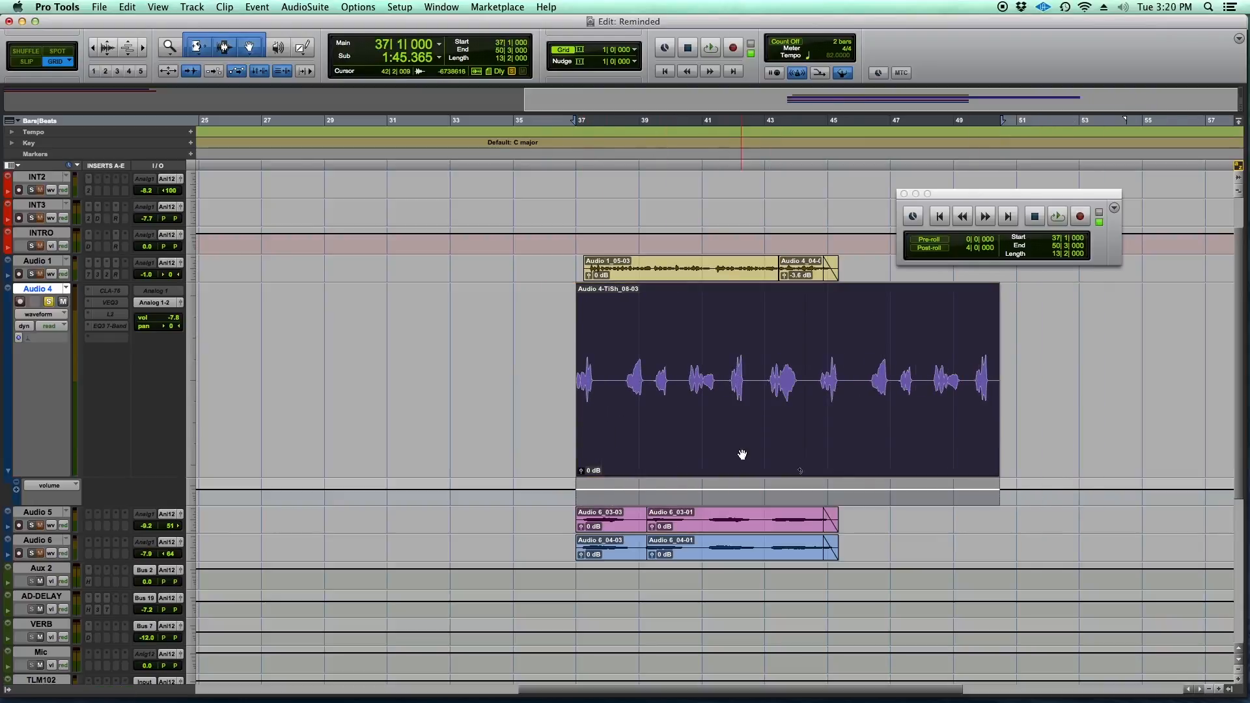
pyautogui.press('+')
pyautogui.press('+')
pyautogui.press('+')
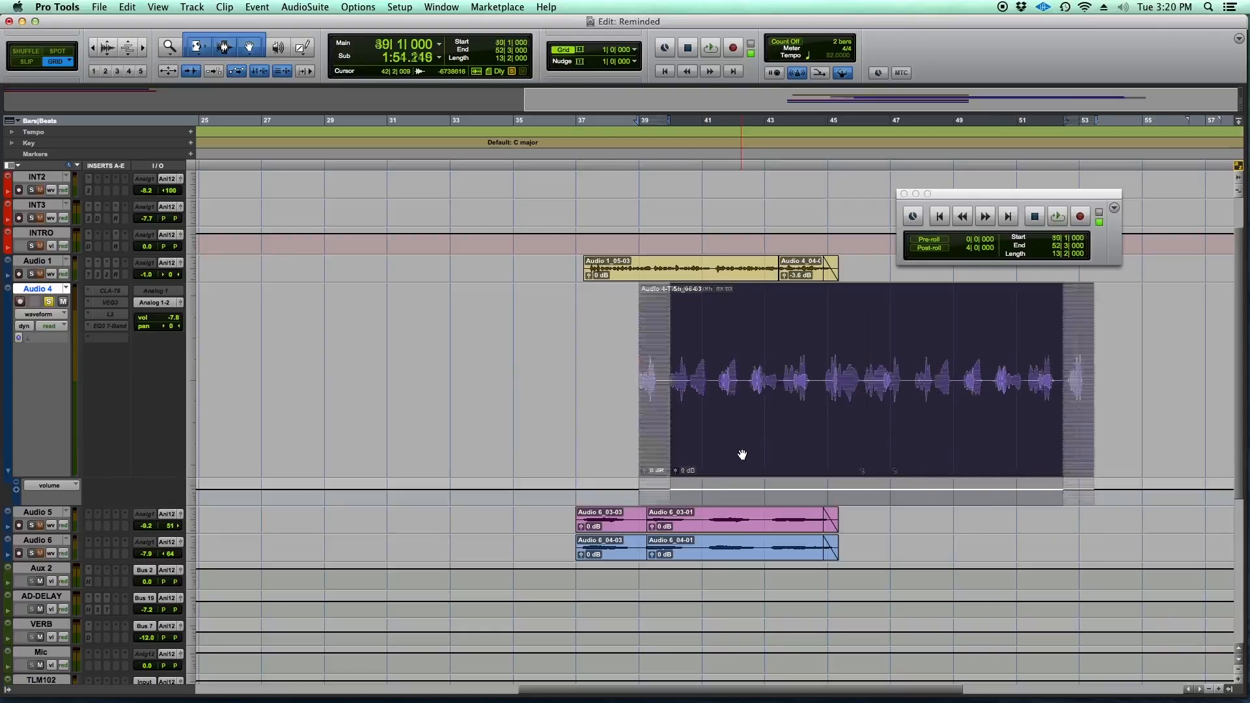
pyautogui.press('+')
pyautogui.press('+')
pyautogui.press('+')
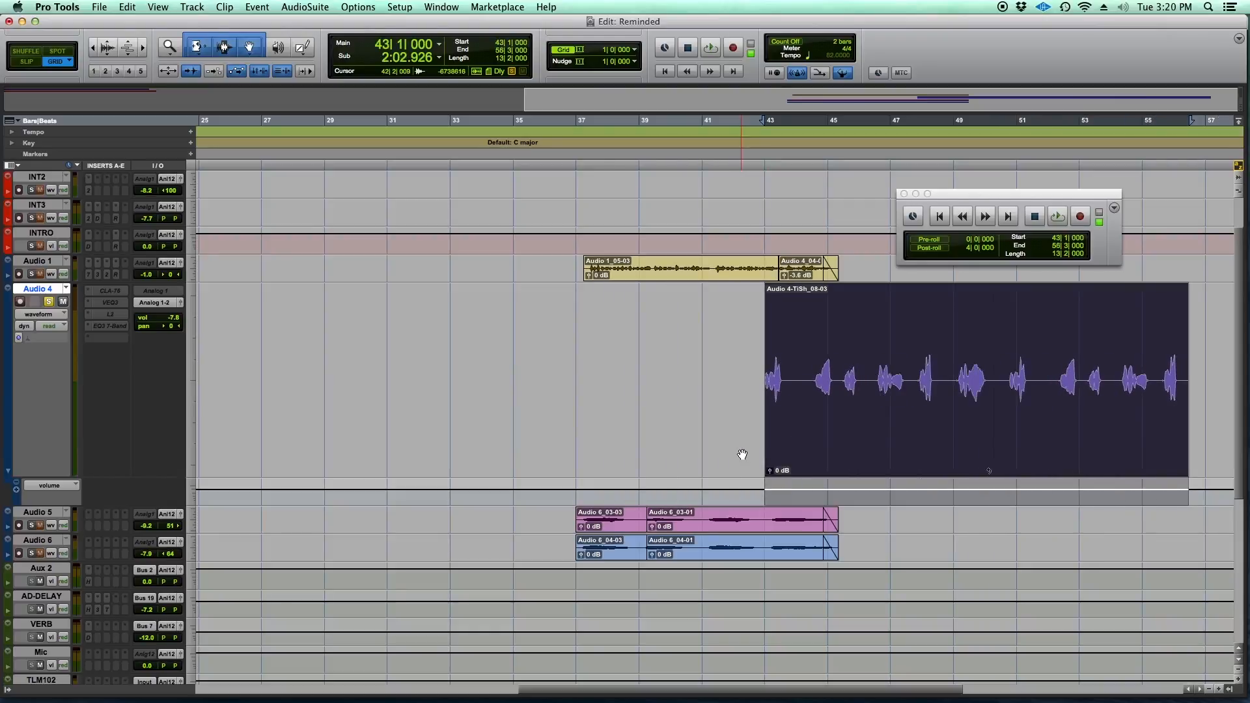
# Step: Keep the nudge value at 1 bar and nudge the Audio 4 clip six bars earlier to start at 37|1|000
pyautogui.click(634, 61)
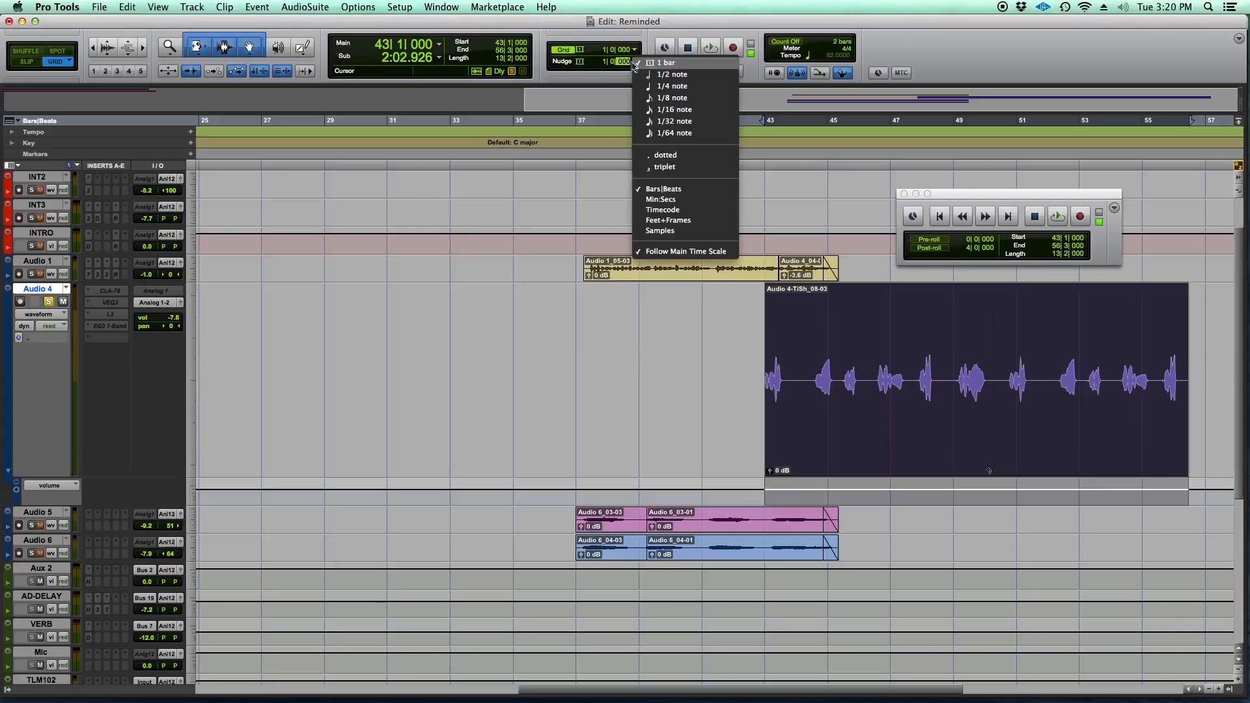
pyautogui.click(681, 65)
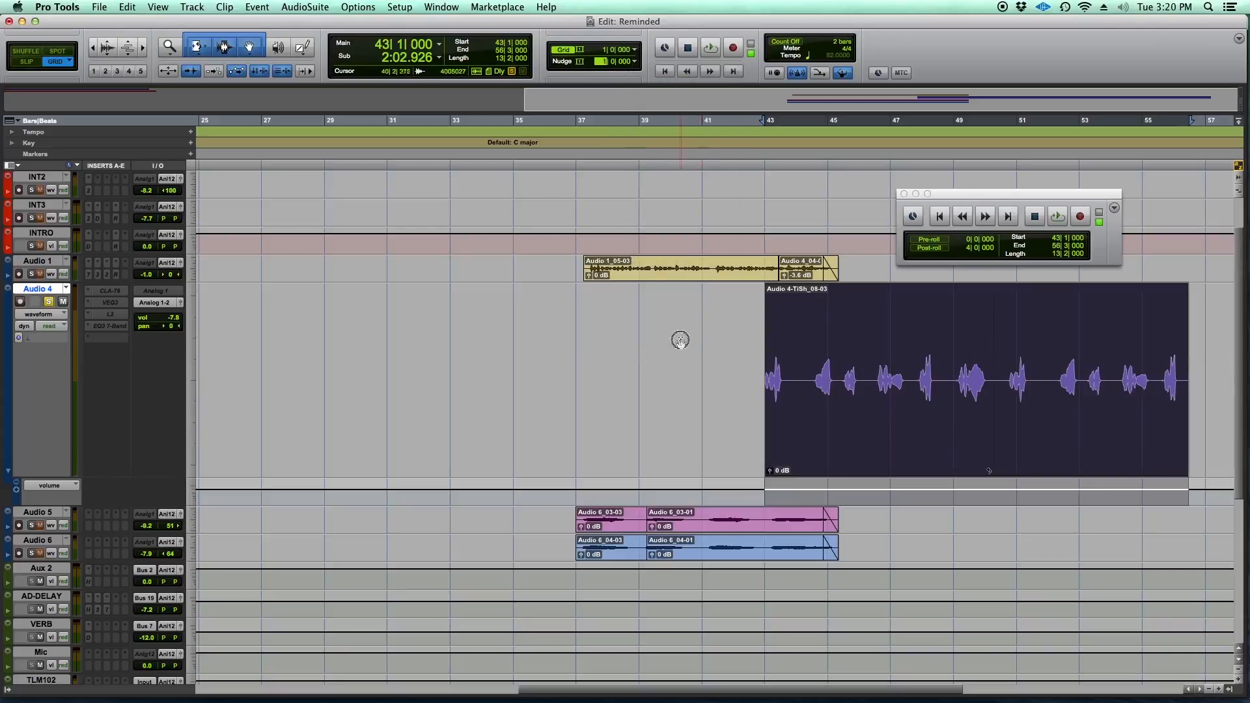
pyautogui.press('-')
pyautogui.press('-')
pyautogui.press('-')
pyautogui.press('-')
pyautogui.press('-')
pyautogui.press('-')
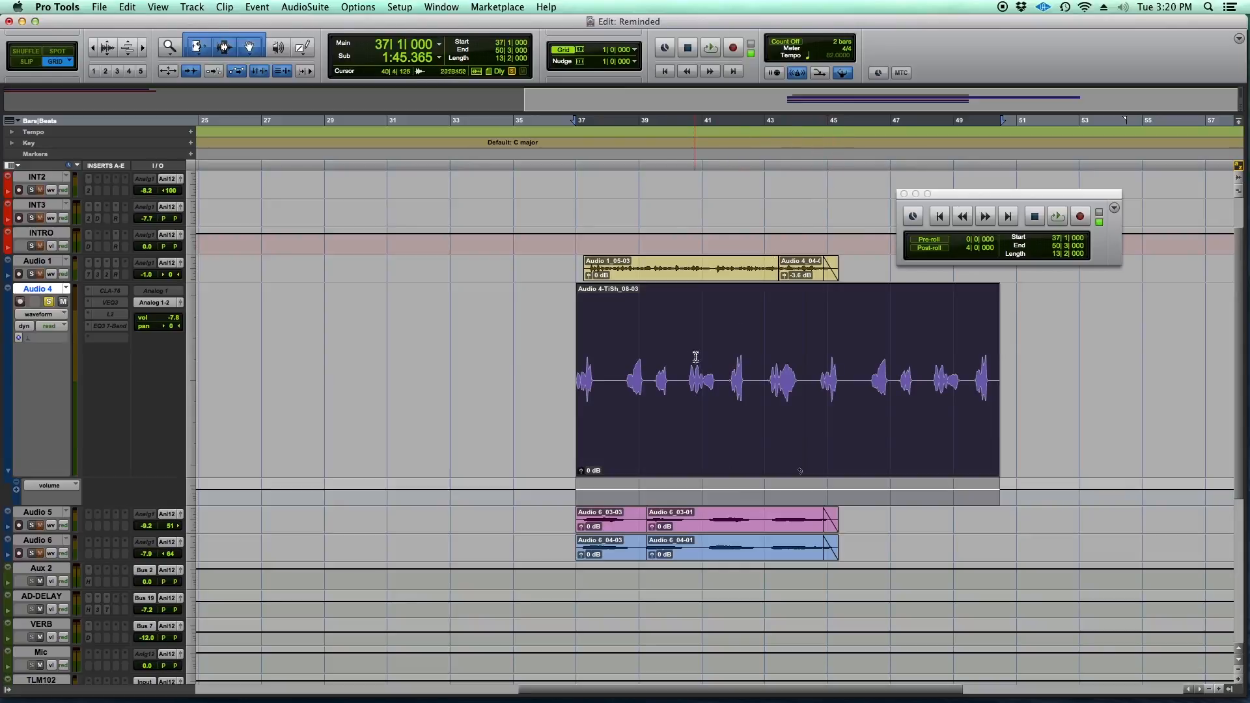
# Step: Nudge the Audio 4 clip one bar later and back again four times
pyautogui.press('KP_Add')
pyautogui.press('KP_Subtract')
pyautogui.press('KP_Add')
pyautogui.press('KP_Subtract')
pyautogui.press('KP_Add')
pyautogui.press('KP_Subtract')
pyautogui.press('KP_Add')
pyautogui.press('KP_Subtract')
# Step: Hide the grid lines in the timeline and switch from Grid to Slip mode
pyautogui.click(568, 50)
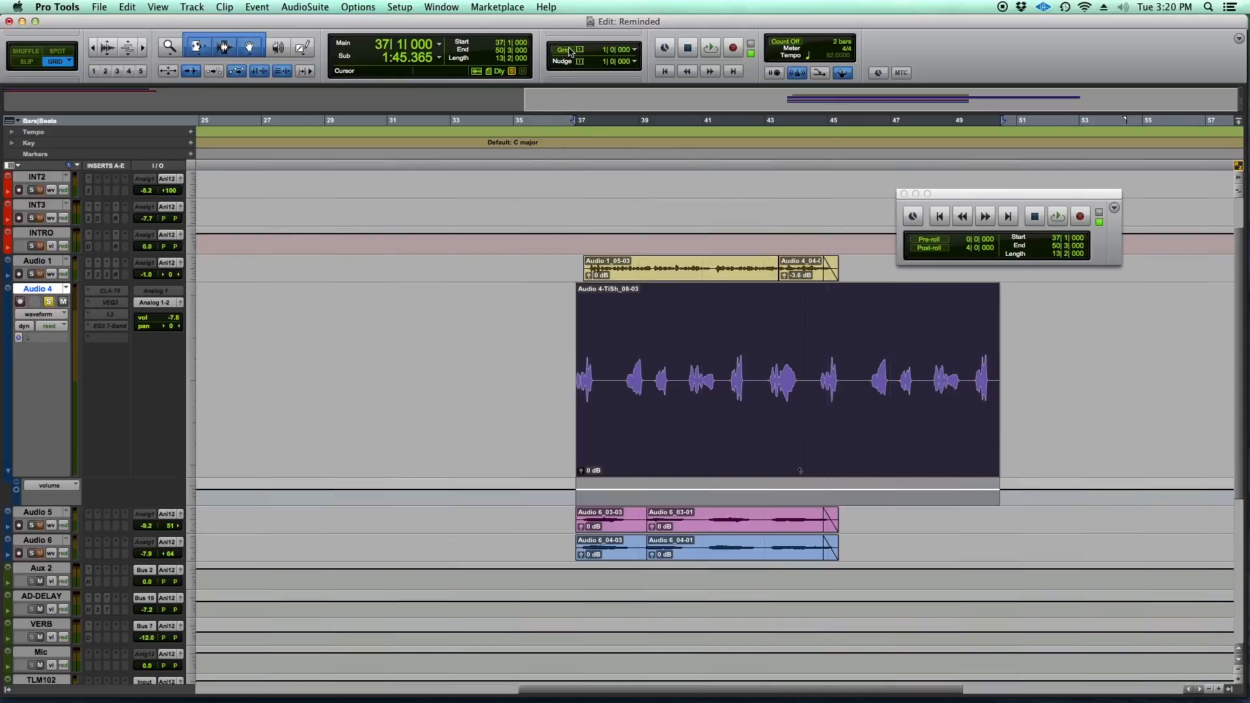
pyautogui.click(26, 62)
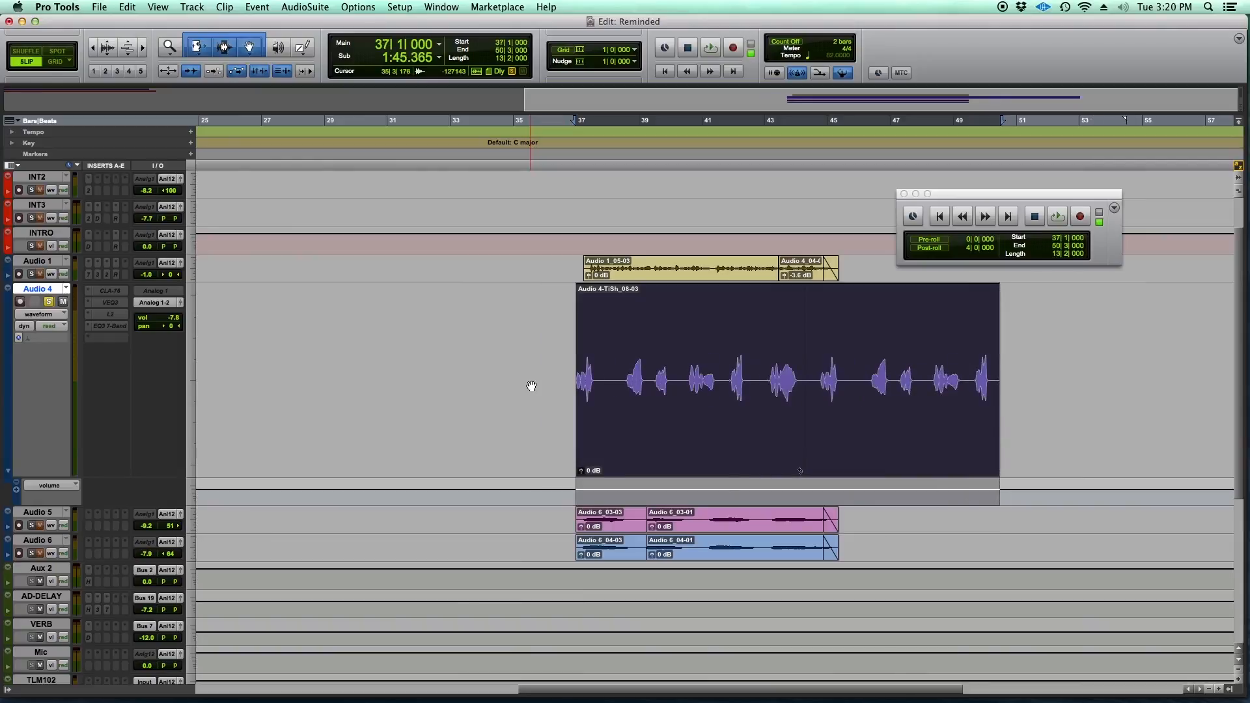
# Step: Switch the nudge time scale to Min:Secs and then to Samples, with a nudge value of 10000 samples
pyautogui.click(624, 49)
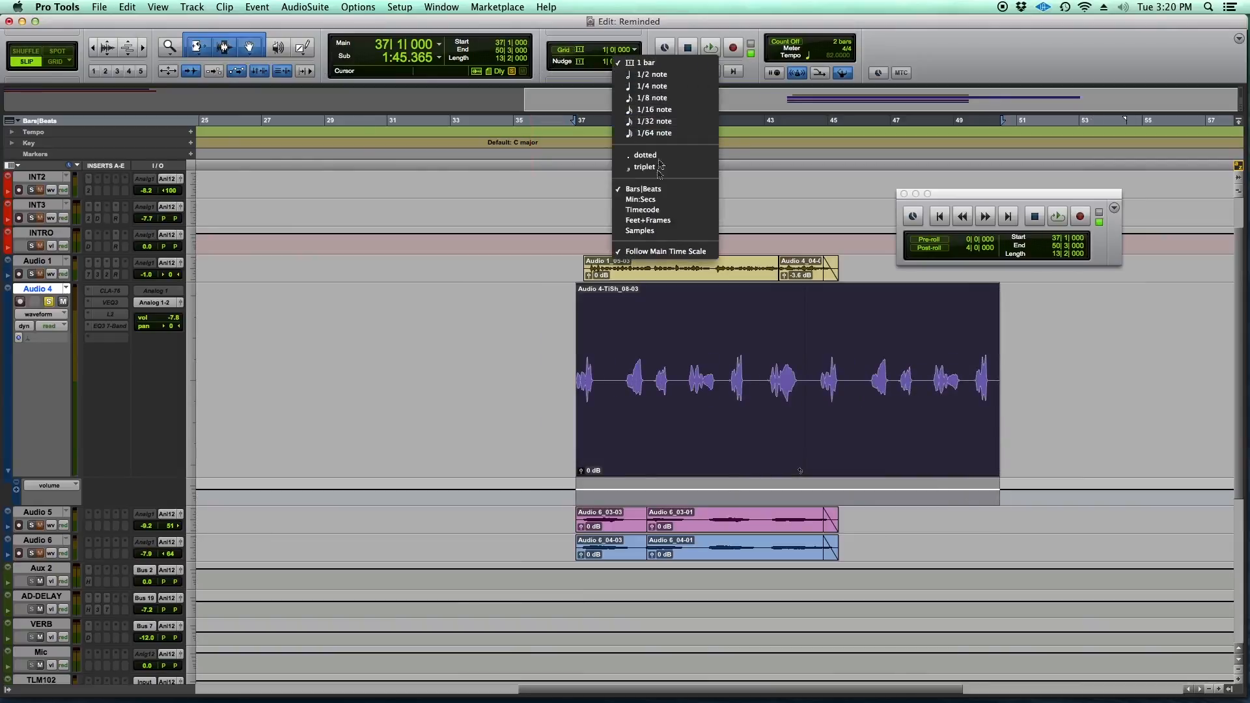
pyautogui.click(683, 192)
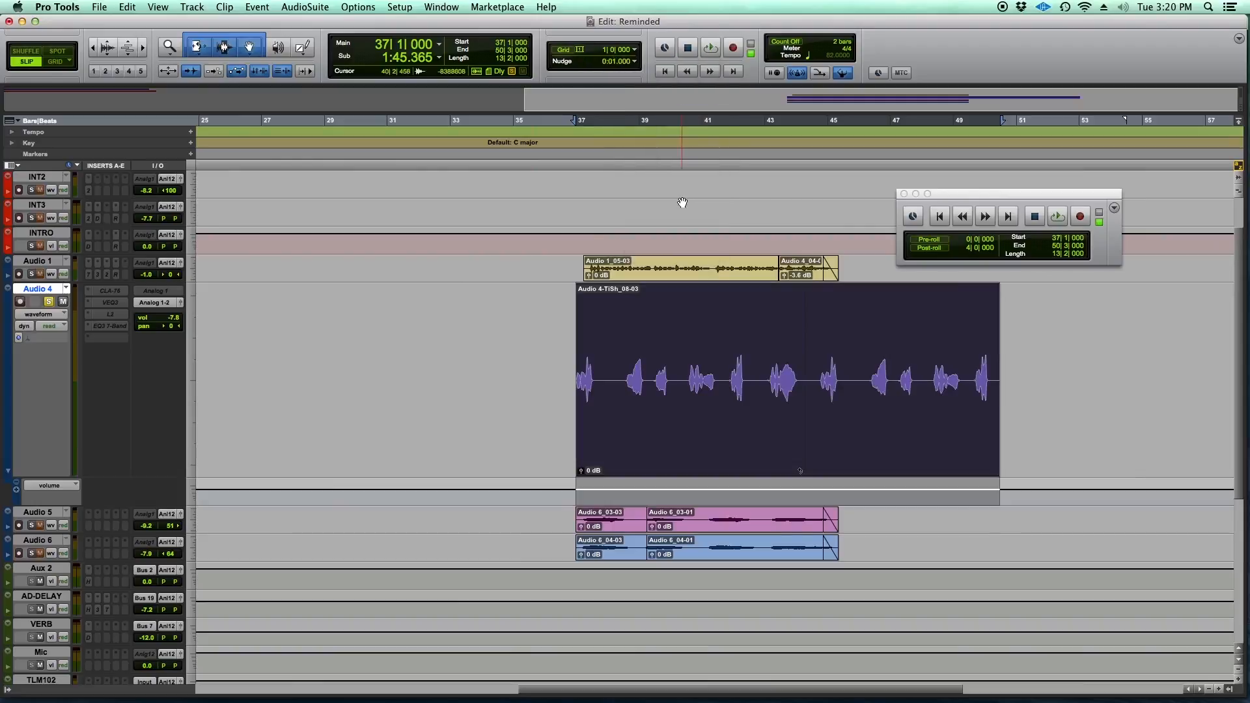
pyautogui.click(635, 62)
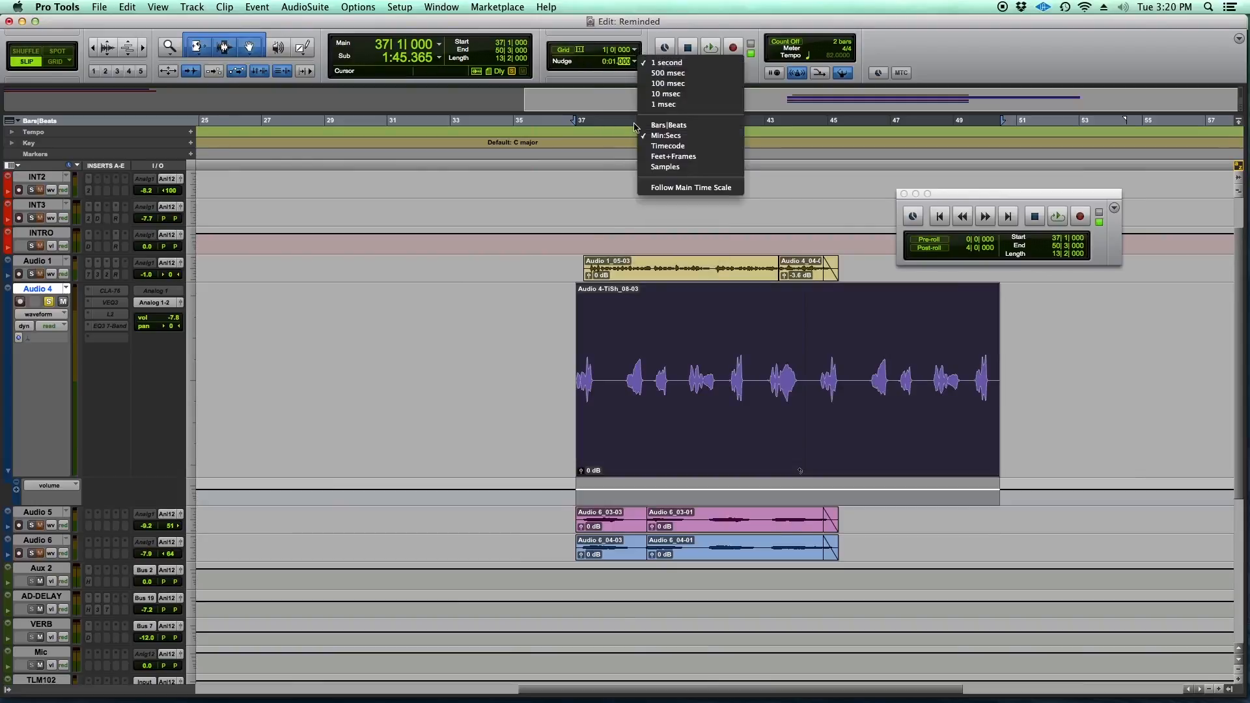
pyautogui.click(704, 168)
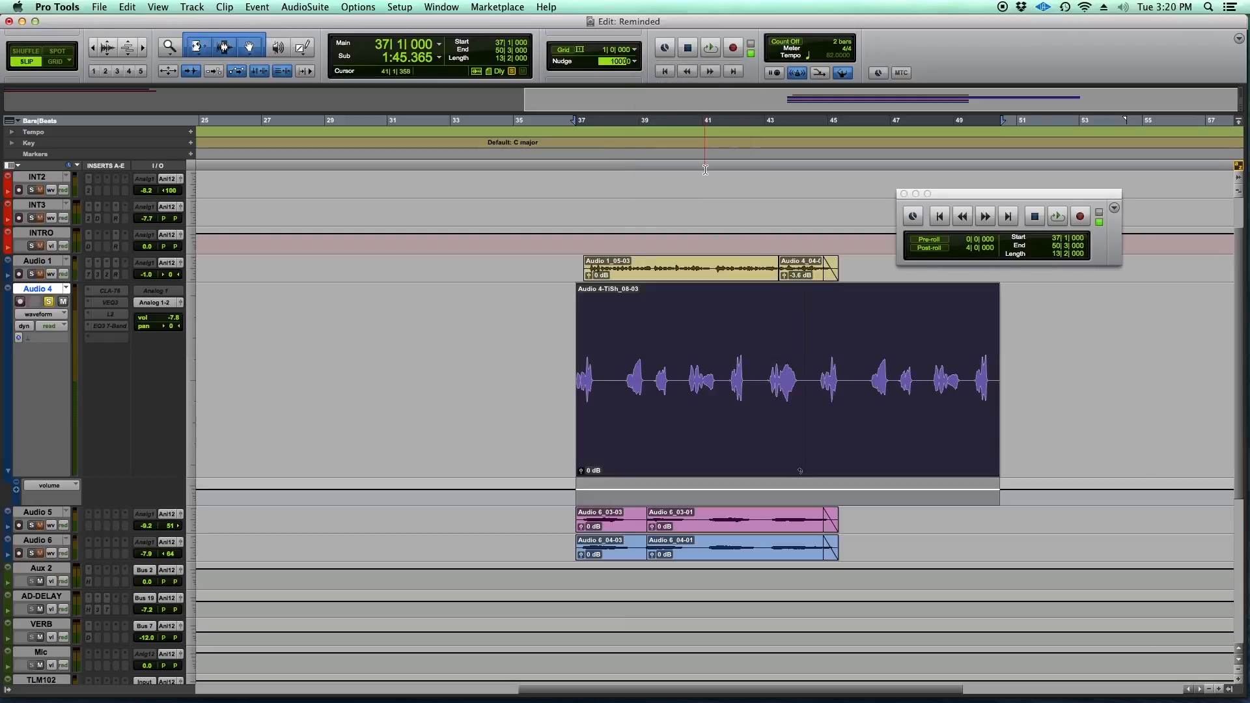
# Step: Zoom in near bar 36, select the Audio 4 clip and nudge it six 10000-sample steps later to start at 37|2|680
pyautogui.click(551, 326)
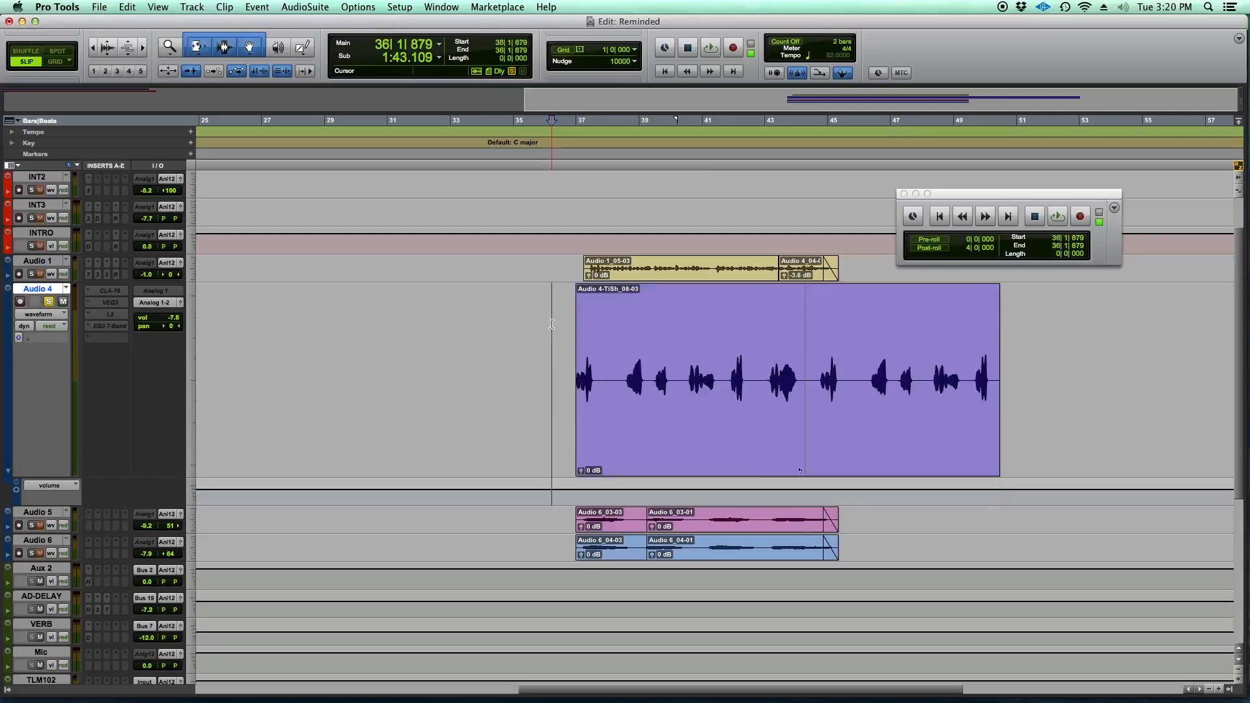
pyautogui.press('t')
pyautogui.press('t')
pyautogui.press('t')
pyautogui.click(919, 426)
pyautogui.press('KP_Add')
pyautogui.press('KP_Add')
pyautogui.press('KP_Add')
pyautogui.press('KP_Add')
pyautogui.press('KP_Add')
pyautogui.press('KP_Add')
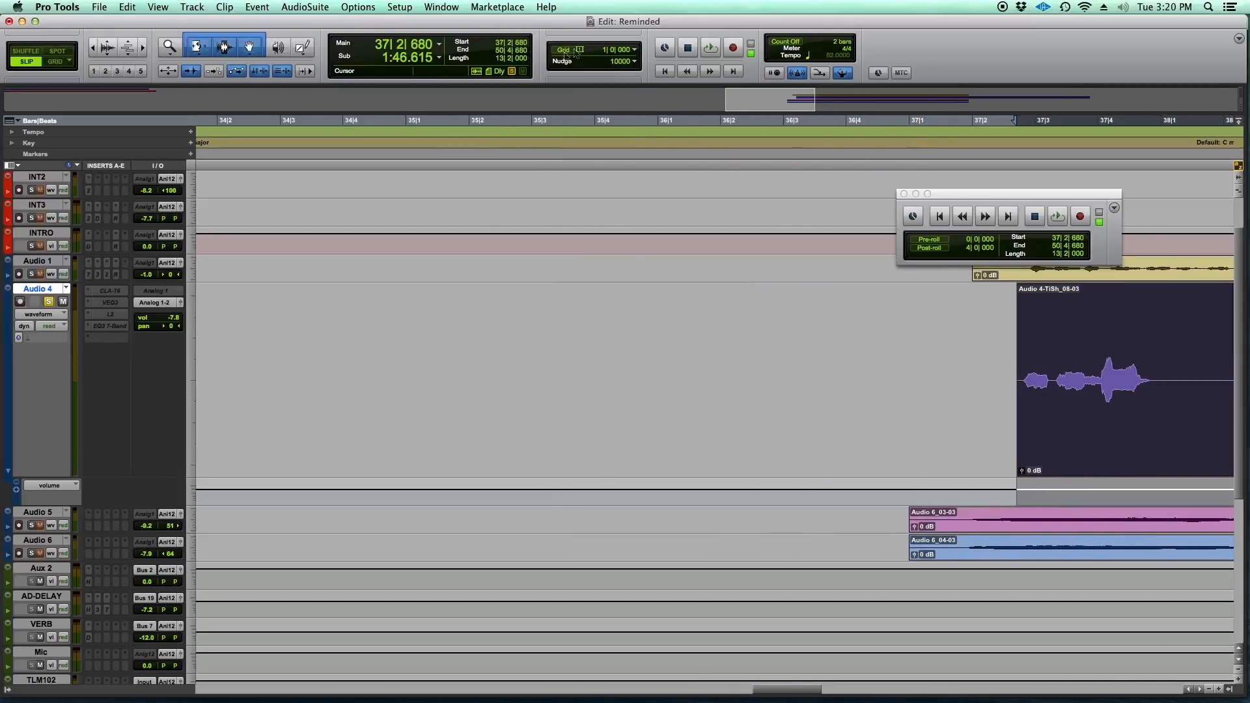
# Step: Switch the grid time scale to Samples with a value of 10000 and nudge the Audio 4 clip later to start at 37|3|813
pyautogui.click(634, 49)
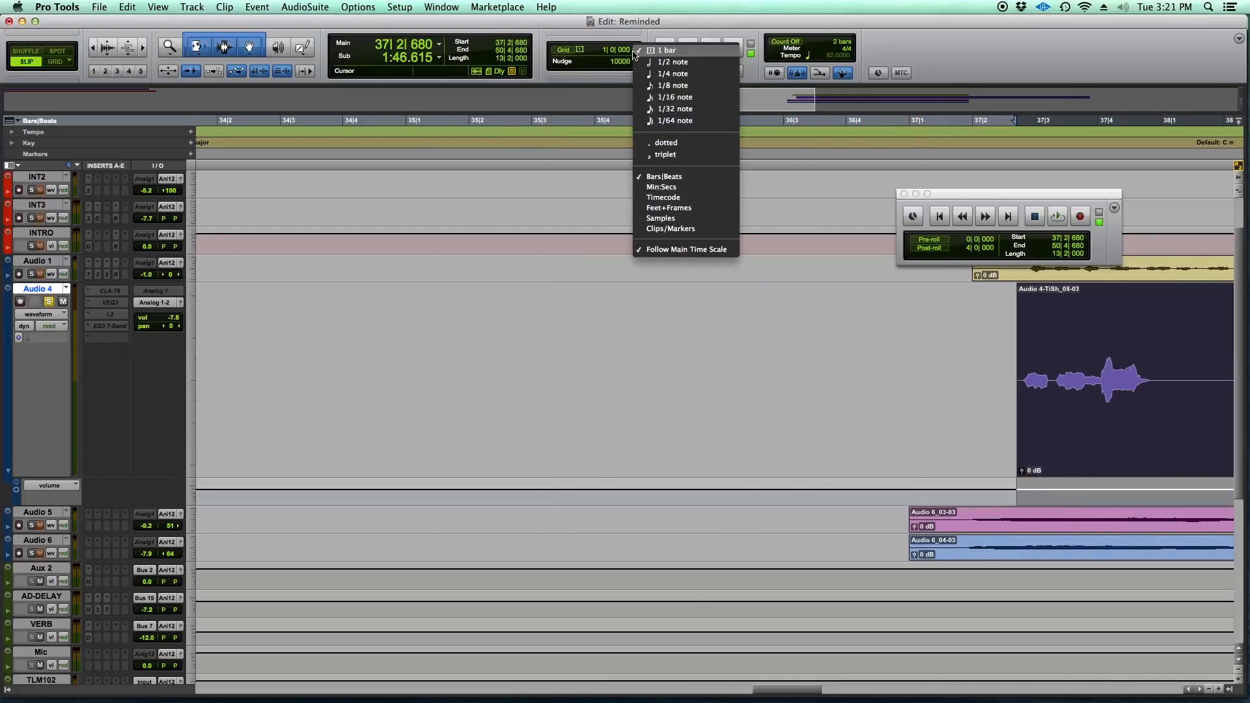
pyautogui.click(685, 219)
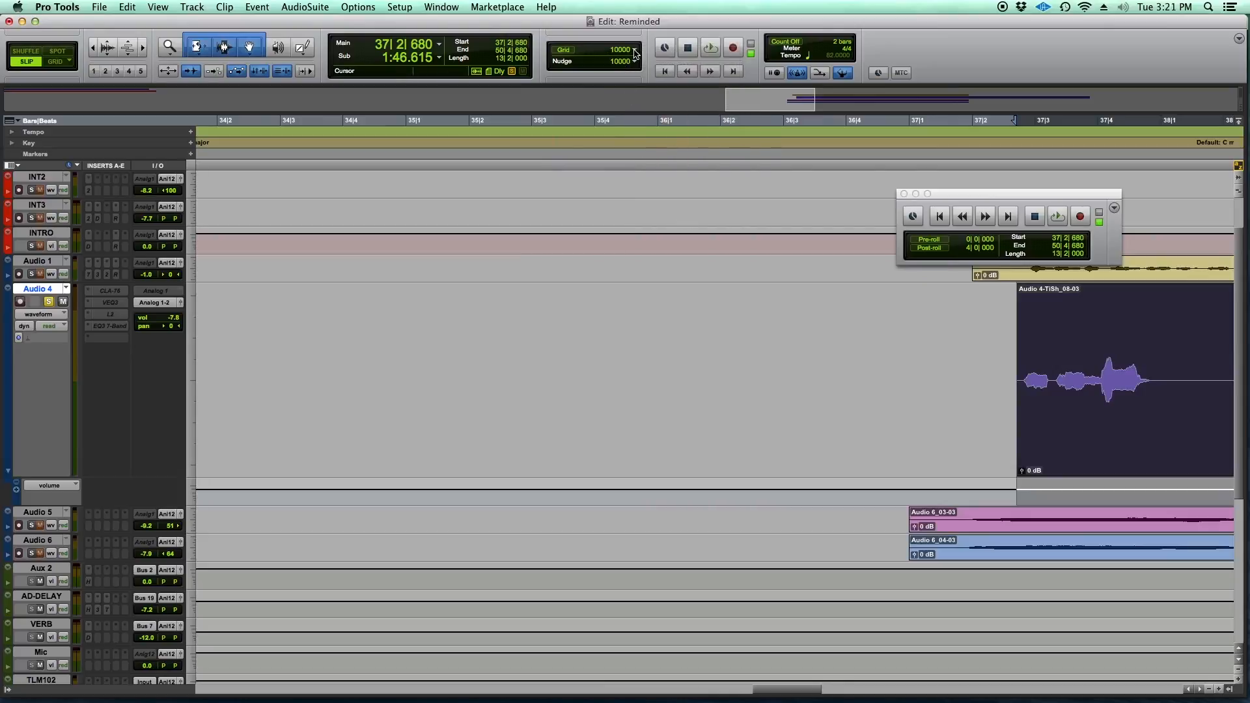
pyautogui.moveTo(1029, 474); pyautogui.dragTo(1039, 475)
pyautogui.press('KP_Add')
pyautogui.press('KP_Add')
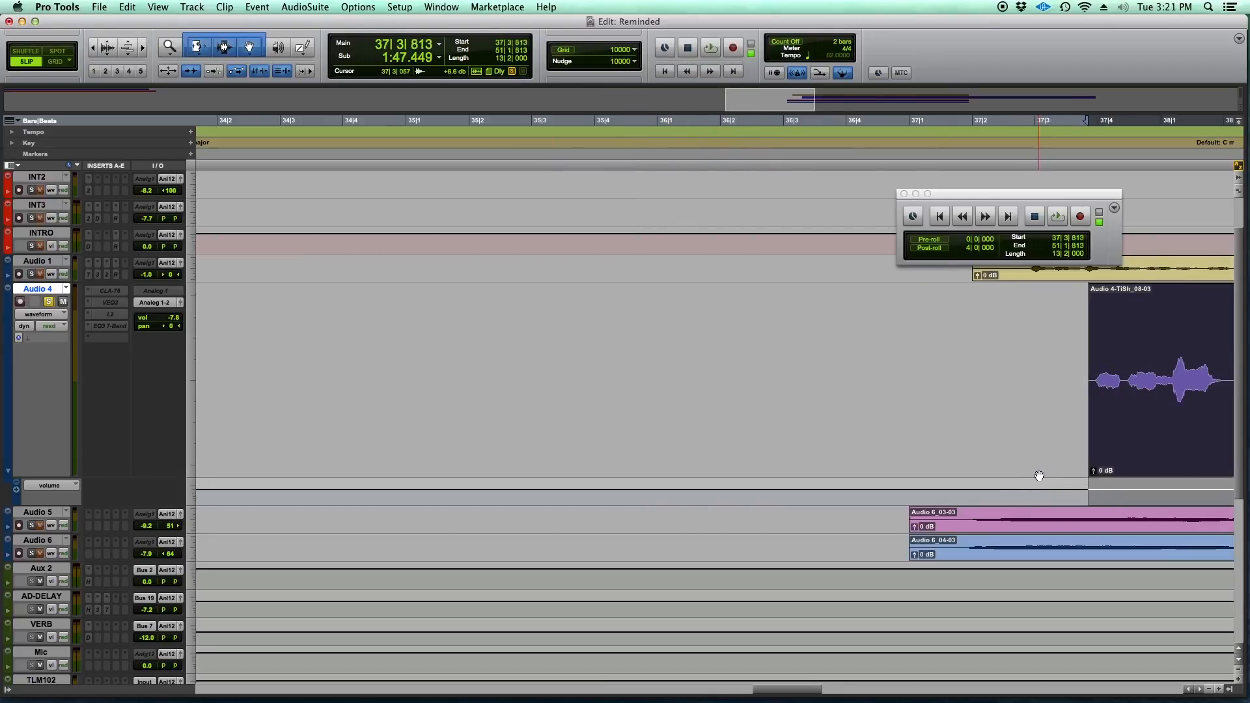
# Step: Nudge the Audio 4 clip 22 steps of 10000 samples earlier to start at 36|1|560
pyautogui.press('KP_Subtract')
pyautogui.press('KP_Subtract')
pyautogui.press('KP_Subtract')
pyautogui.press('KP_Subtract')
pyautogui.press('KP_Subtract')
pyautogui.press('KP_Subtract')
pyautogui.press('KP_Subtract')
pyautogui.press('KP_Subtract')
pyautogui.press('KP_Subtract')
pyautogui.press('KP_Subtract')
pyautogui.press('KP_Subtract')
pyautogui.press('KP_Subtract')
pyautogui.press('KP_Subtract')
pyautogui.press('KP_Subtract')
pyautogui.press('KP_Subtract')
pyautogui.press('KP_Subtract')
pyautogui.press('KP_Subtract')
pyautogui.press('KP_Subtract')
pyautogui.press('KP_Subtract')
pyautogui.press('KP_Subtract')
pyautogui.press('KP_Subtract')
pyautogui.press('KP_Subtract')
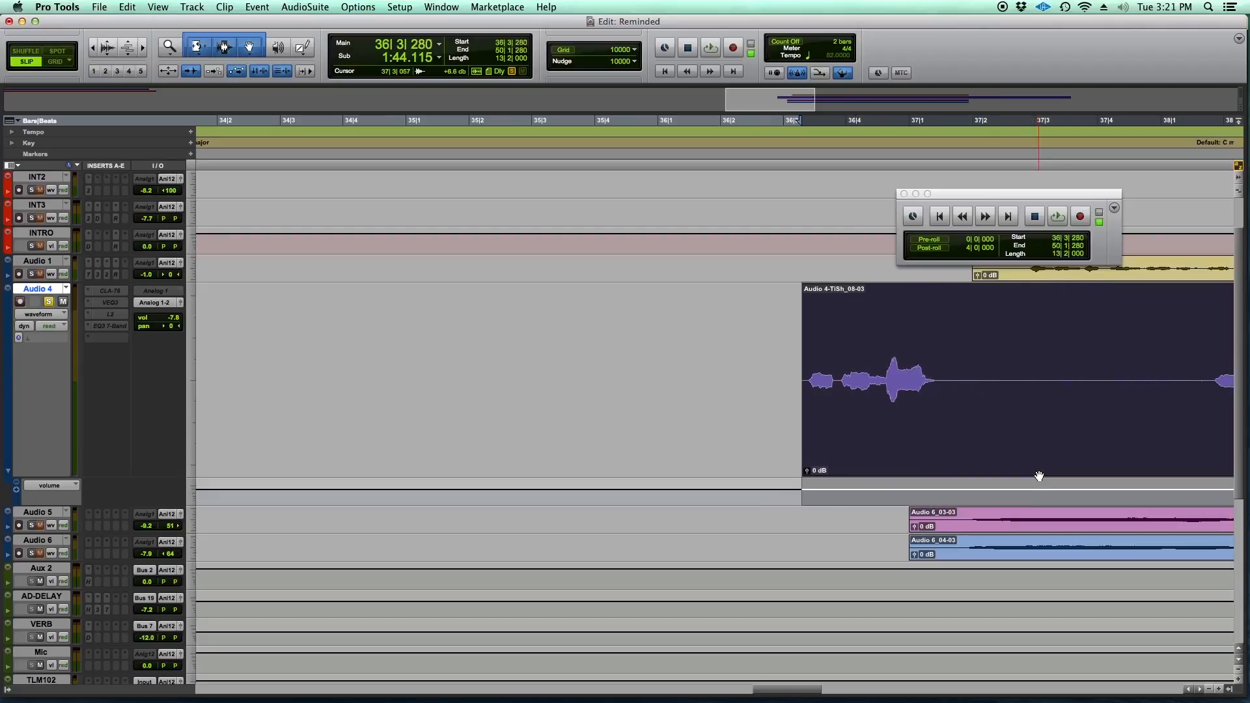
pyautogui.press('super+bracketleft')
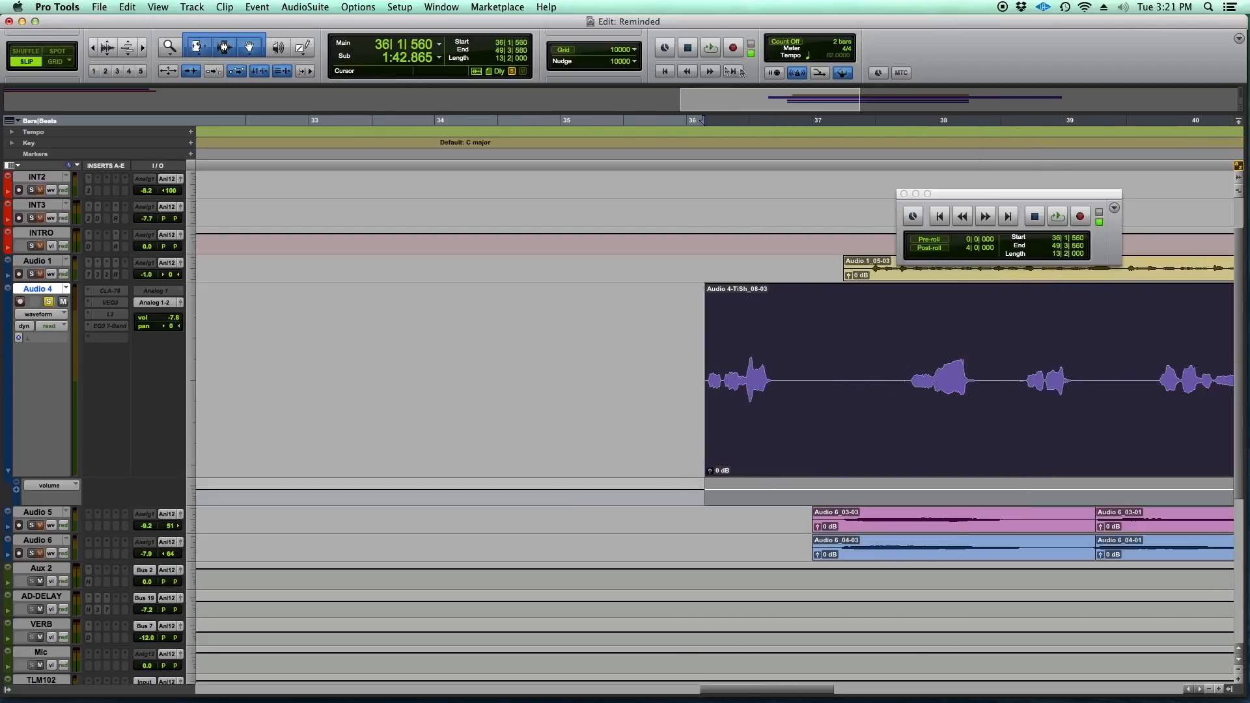
# Step: Switch both the nudge and grid time scales to Bars|Beats with values of 1 bar
pyautogui.click(625, 62)
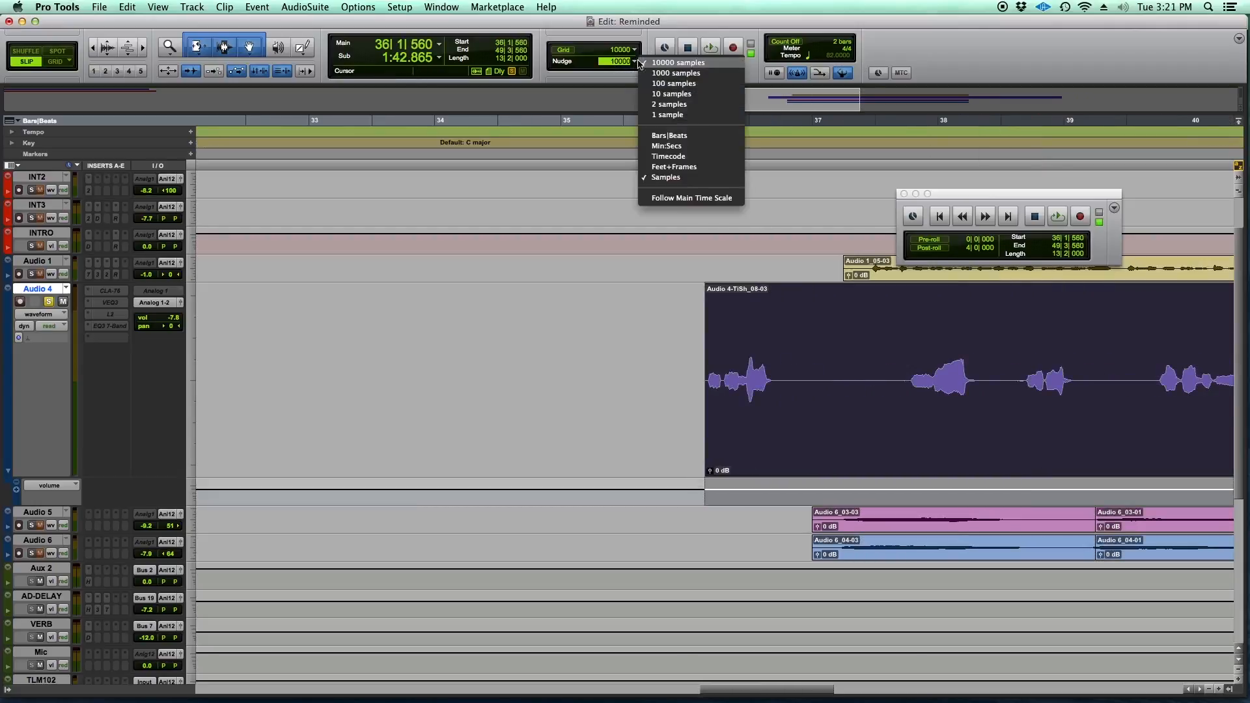
pyautogui.click(678, 136)
pyautogui.click(634, 50)
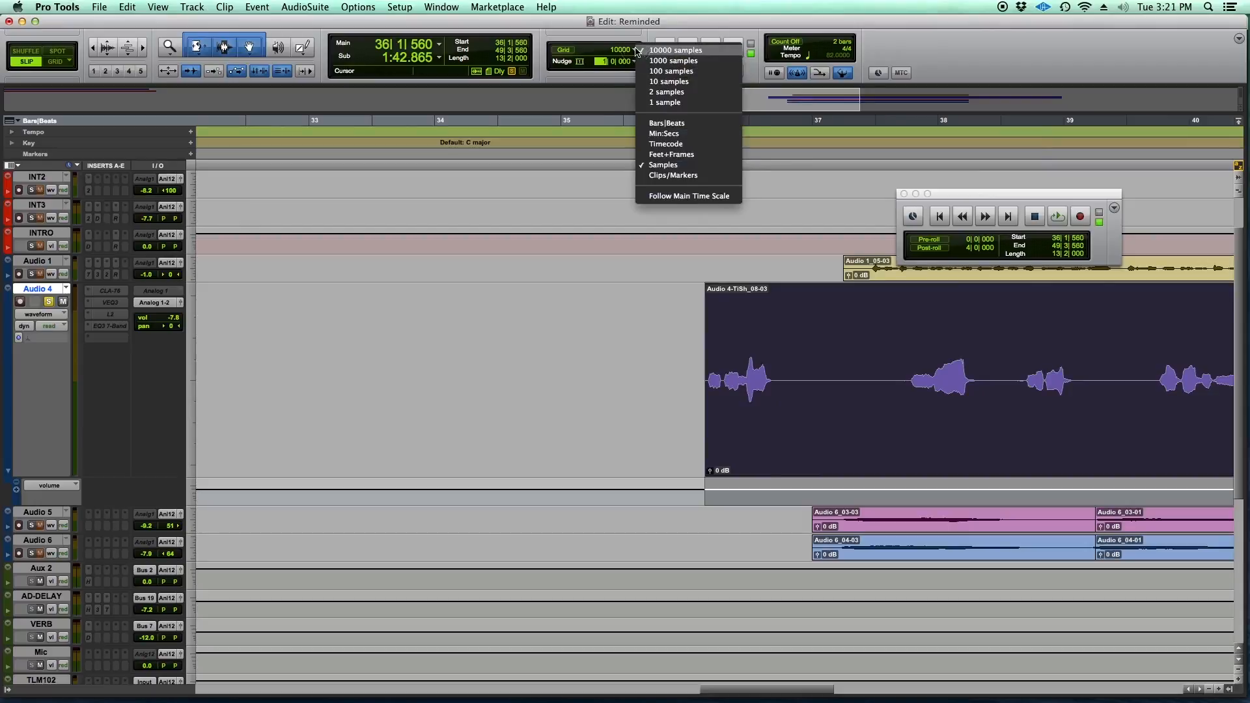
pyautogui.click(667, 123)
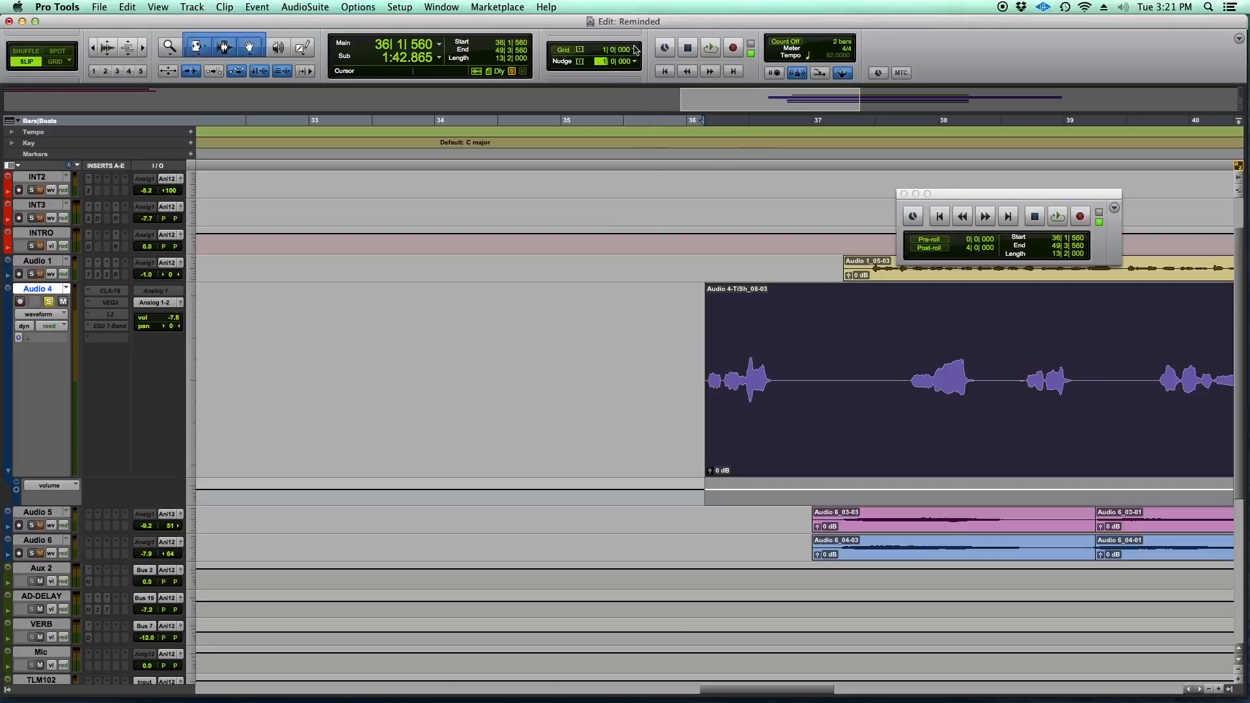
# Step: Reselect Bars|Beats for the grid and nudge values, and return to Grid mode with the grid lines shown
pyautogui.click(634, 50)
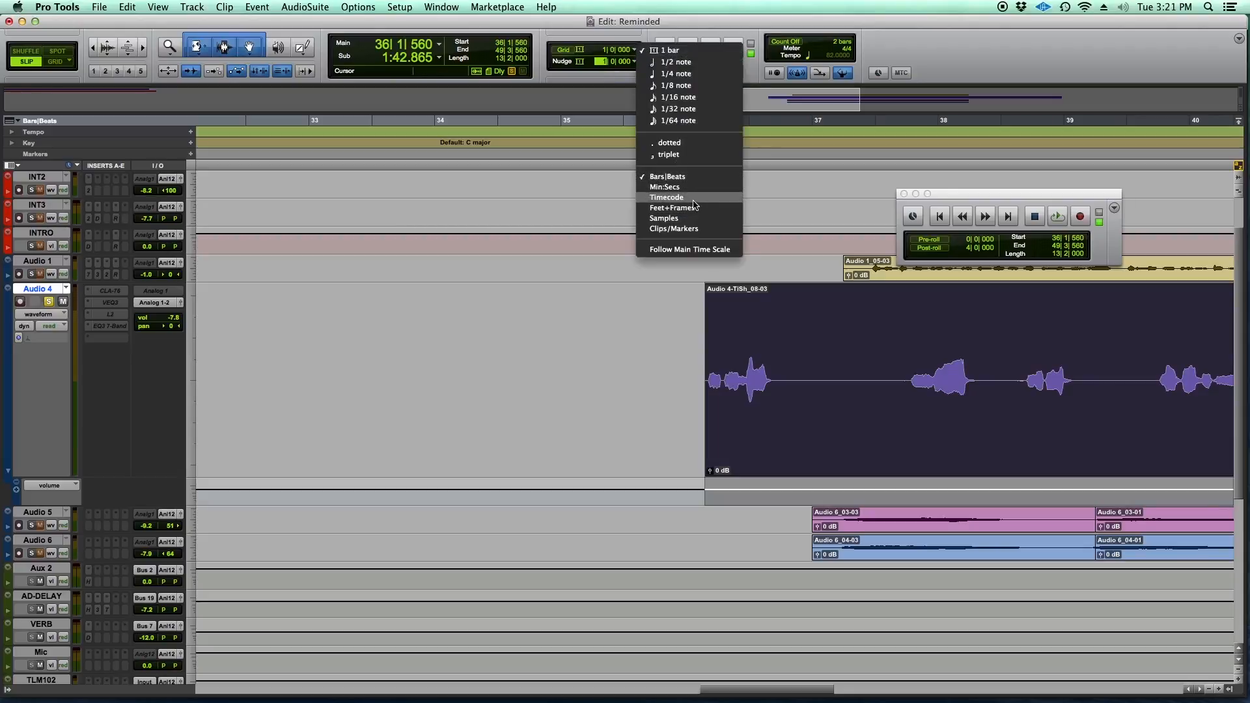
pyautogui.click(596, 83)
pyautogui.click(638, 51)
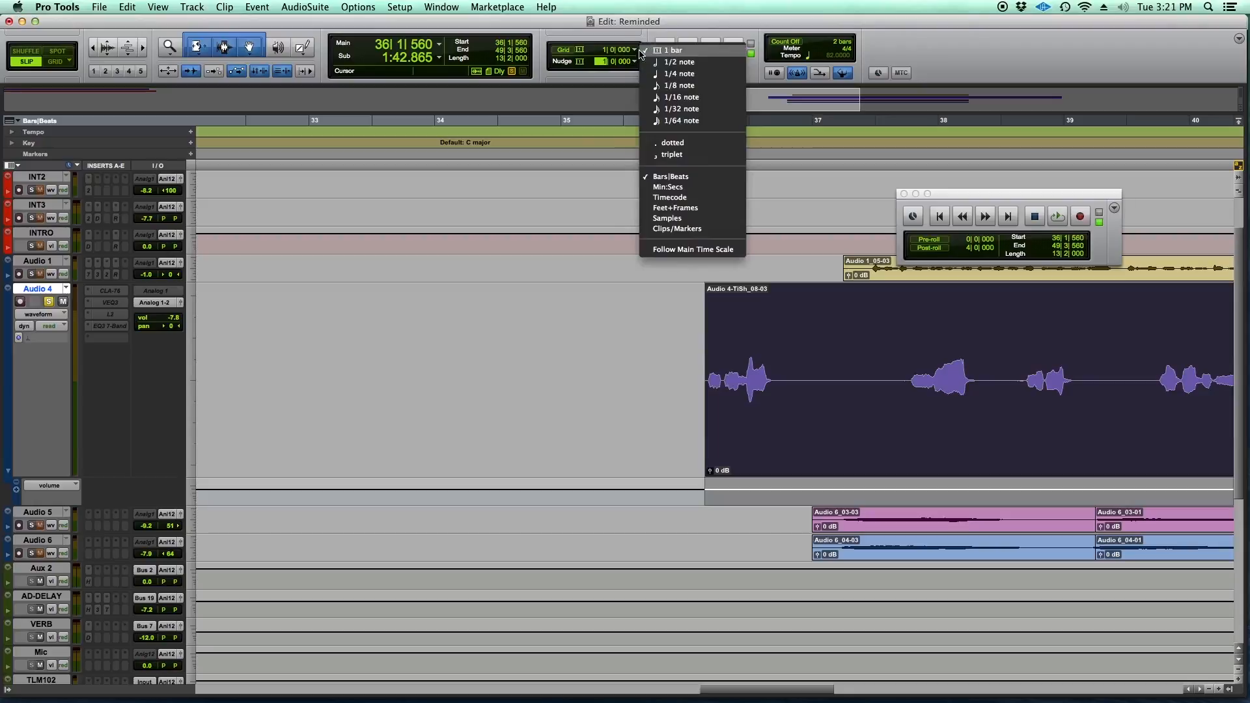
pyautogui.click(681, 180)
pyautogui.click(634, 62)
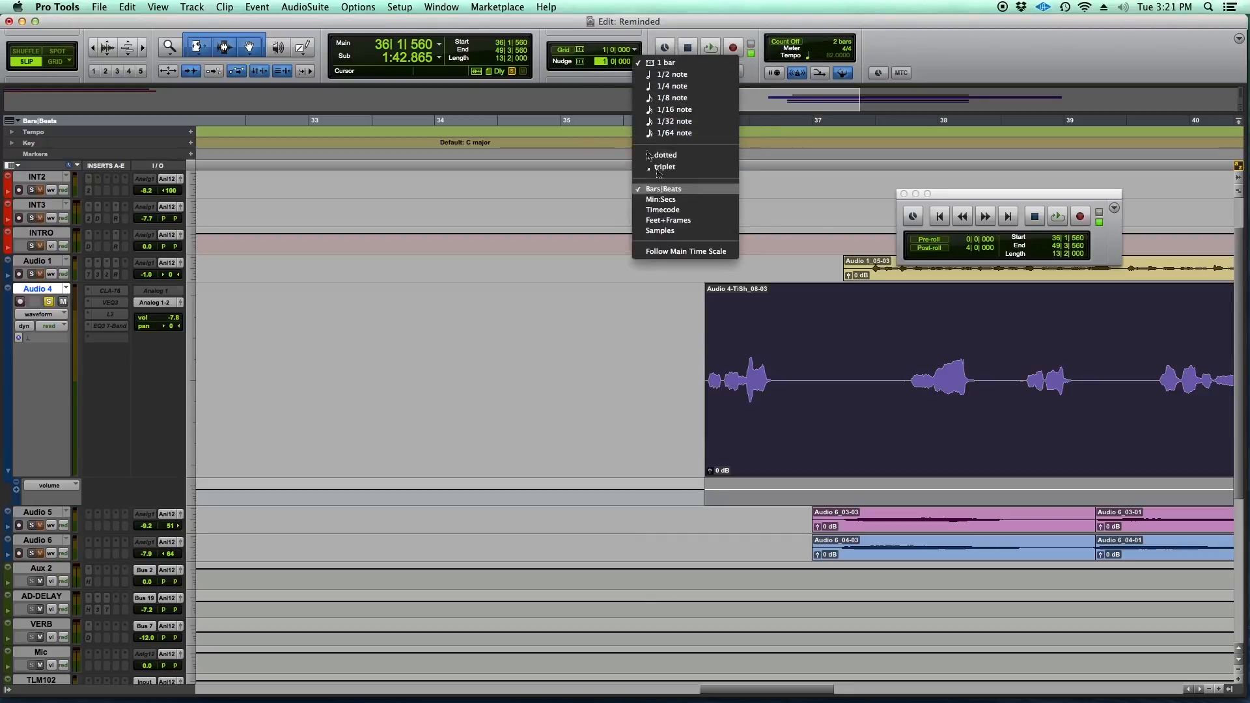
pyautogui.click(673, 188)
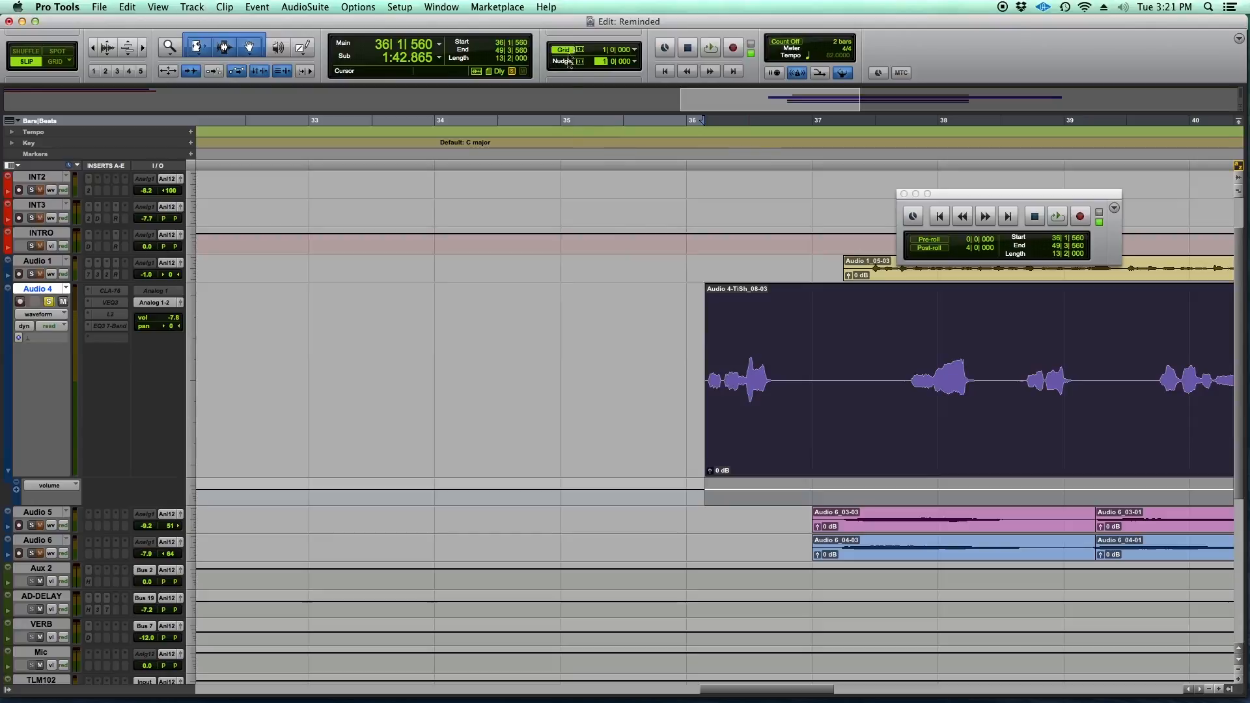
pyautogui.click(56, 62)
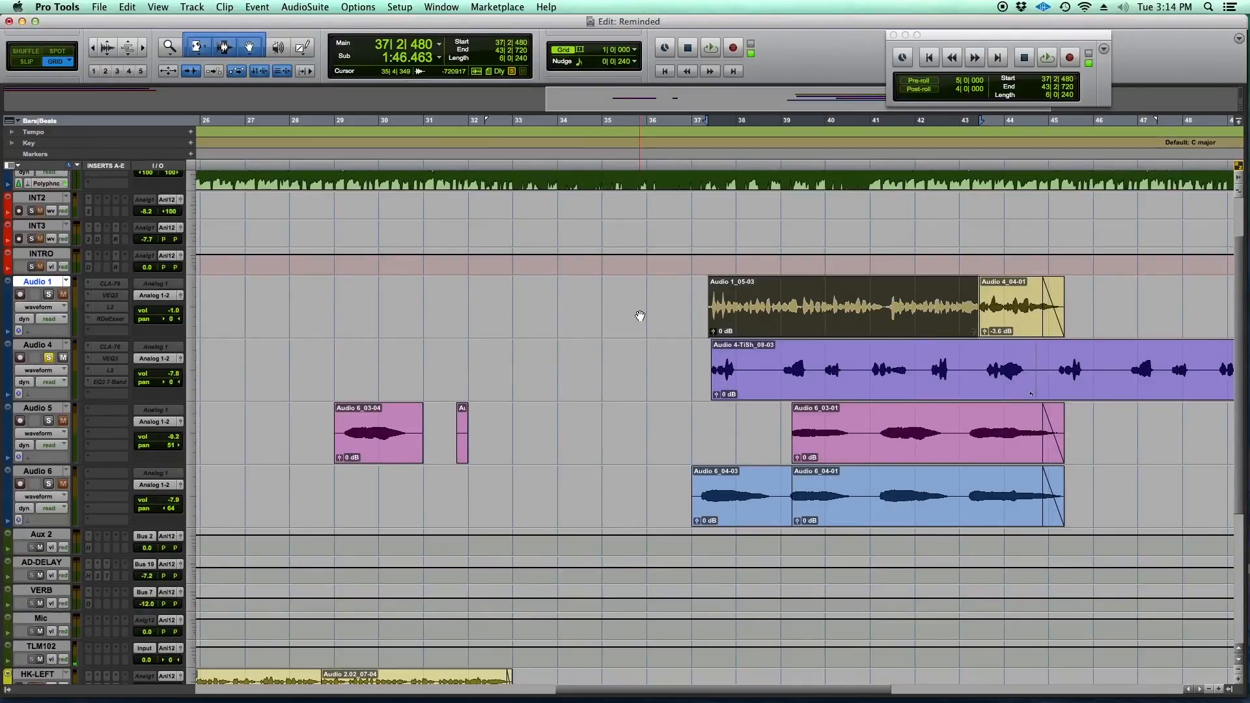
# Step: Place the edit cursor at 35|1|000 on the Audio 1 track, ahead of its clips
pyautogui.press('e')
pyautogui.press('e')
pyautogui.press('r')
pyautogui.scroll(-1, 967, 300)
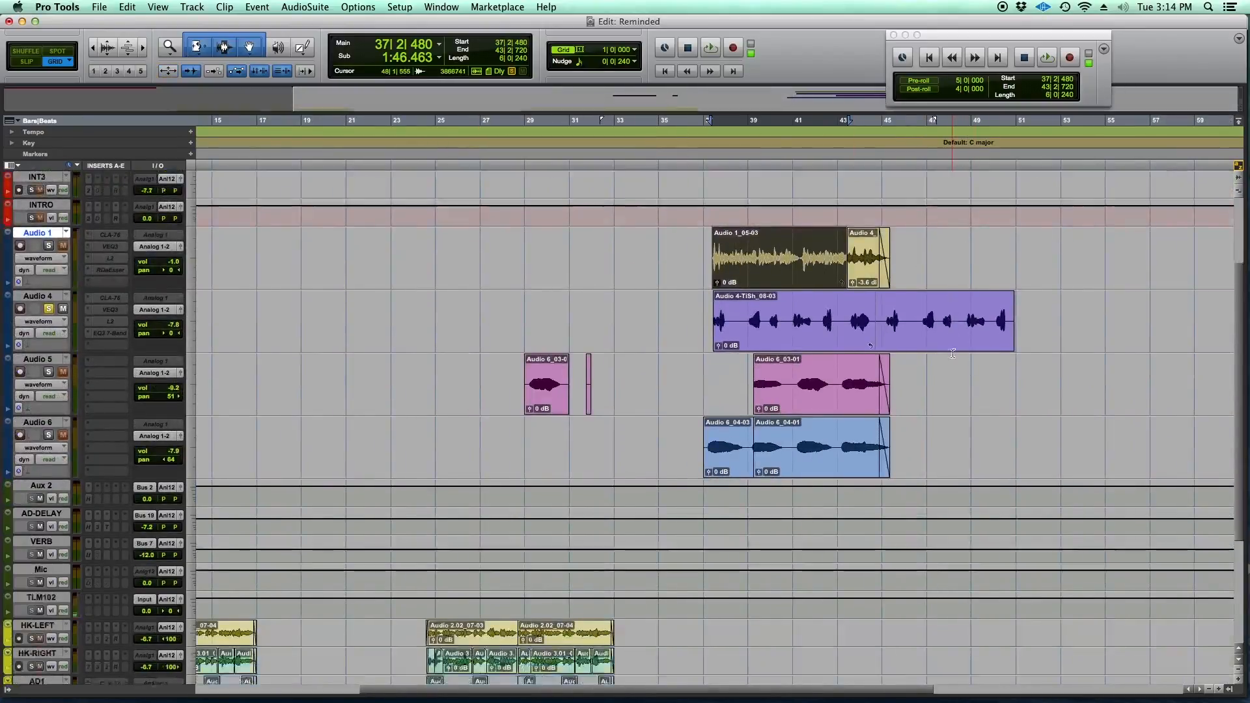
pyautogui.scroll(3, 950, 355)
pyautogui.scroll(1, 1087, 341)
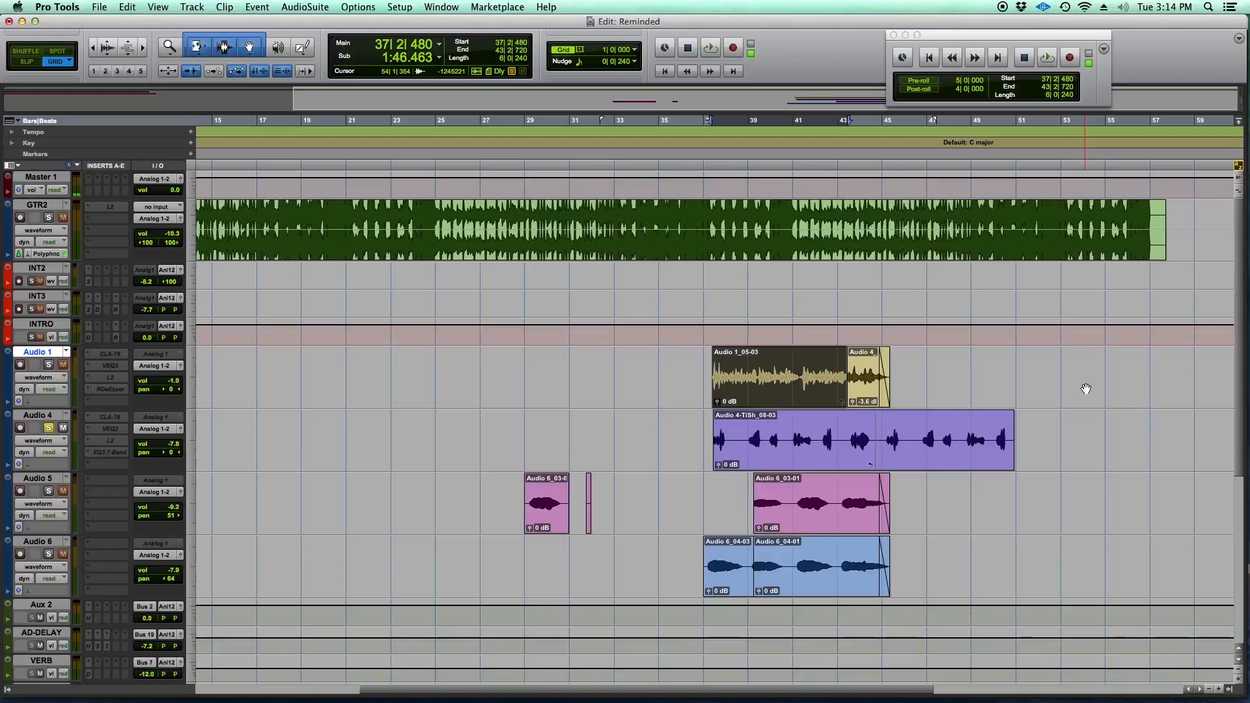
pyautogui.click(660, 362)
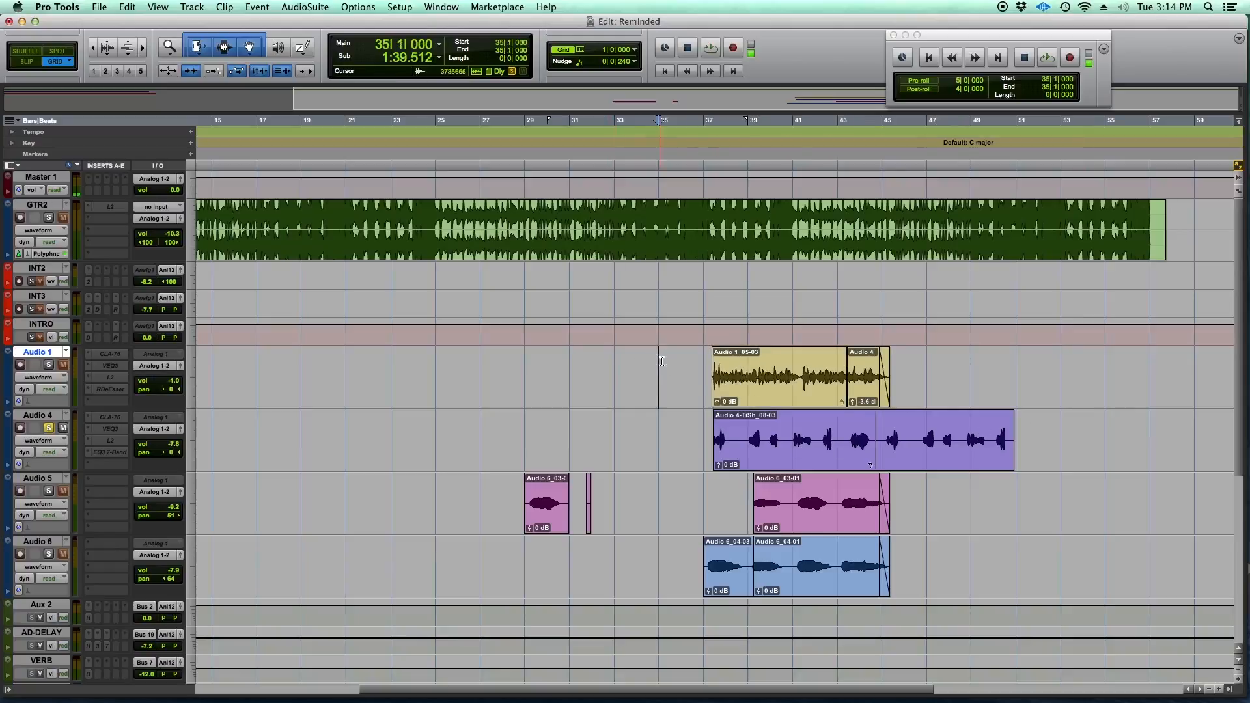